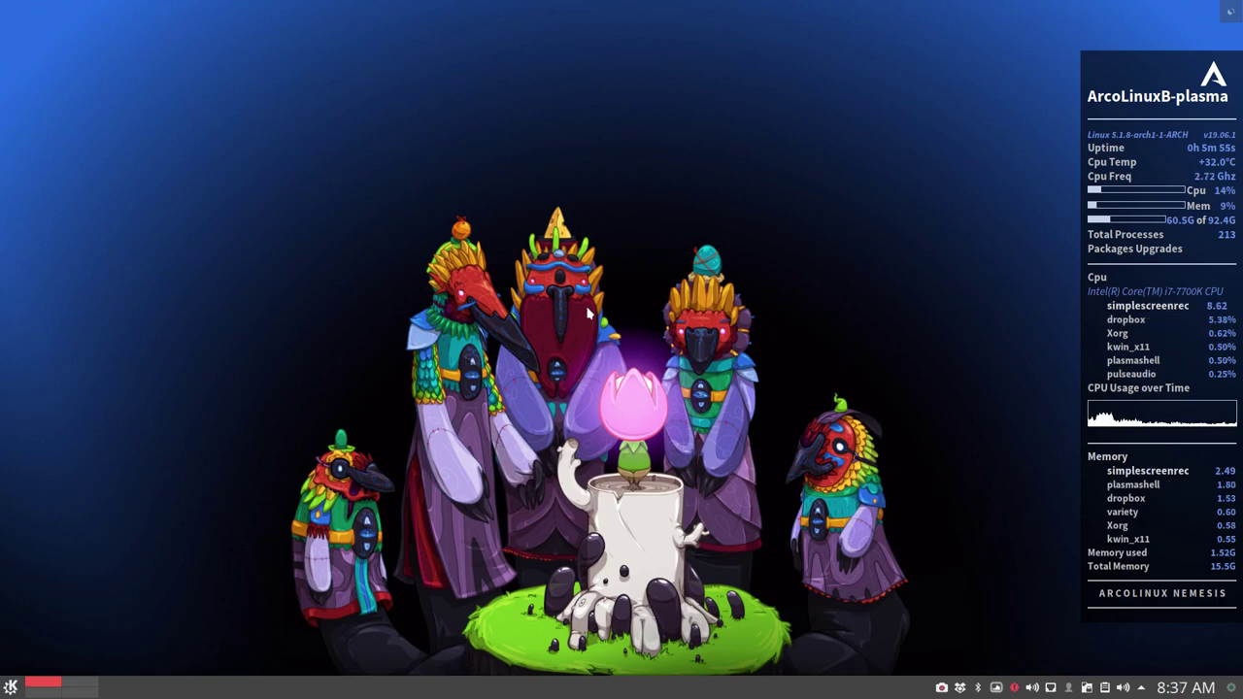
Step: Open a new Konsole terminal showing system info and move its window near screen centre
key(ctrl+alt+t)
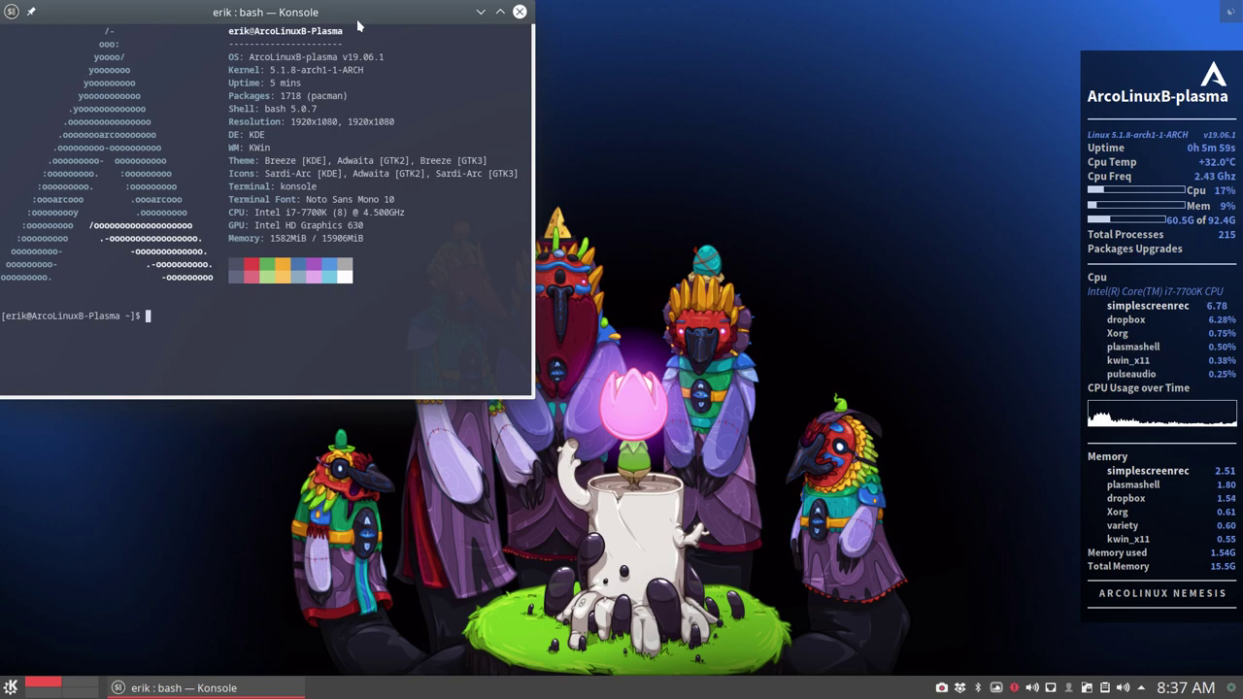
drag(312, 15, 624, 116)
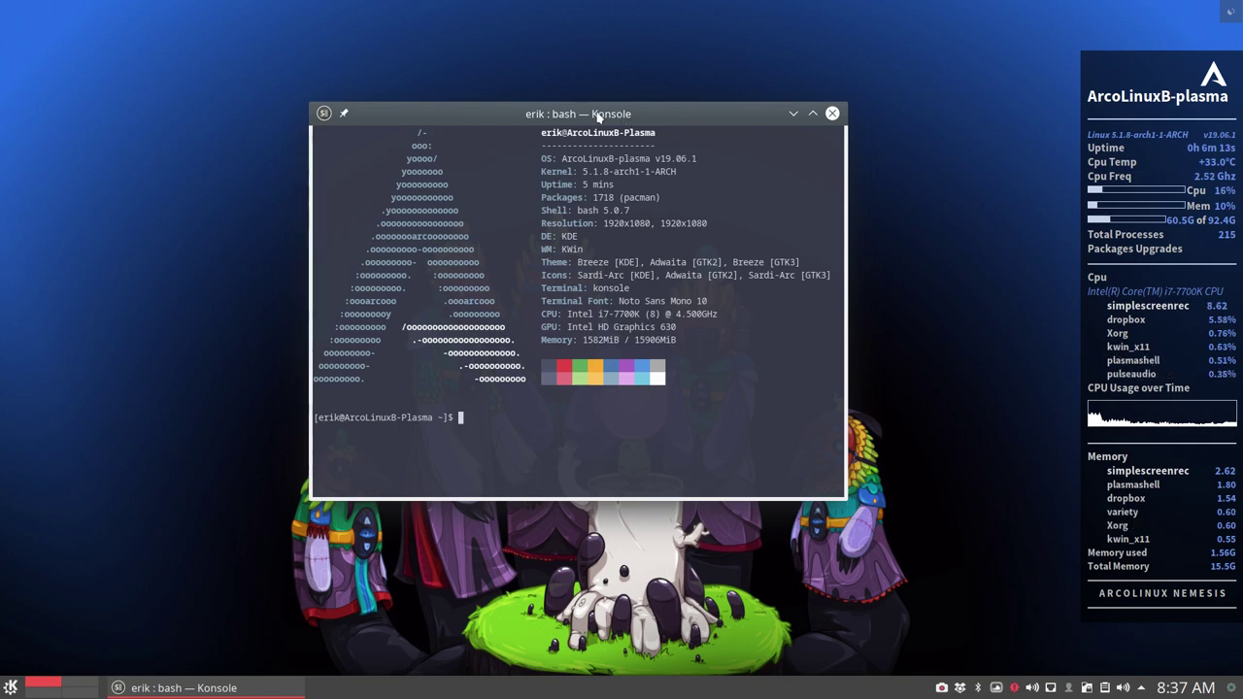
drag(578, 114, 559, 73)
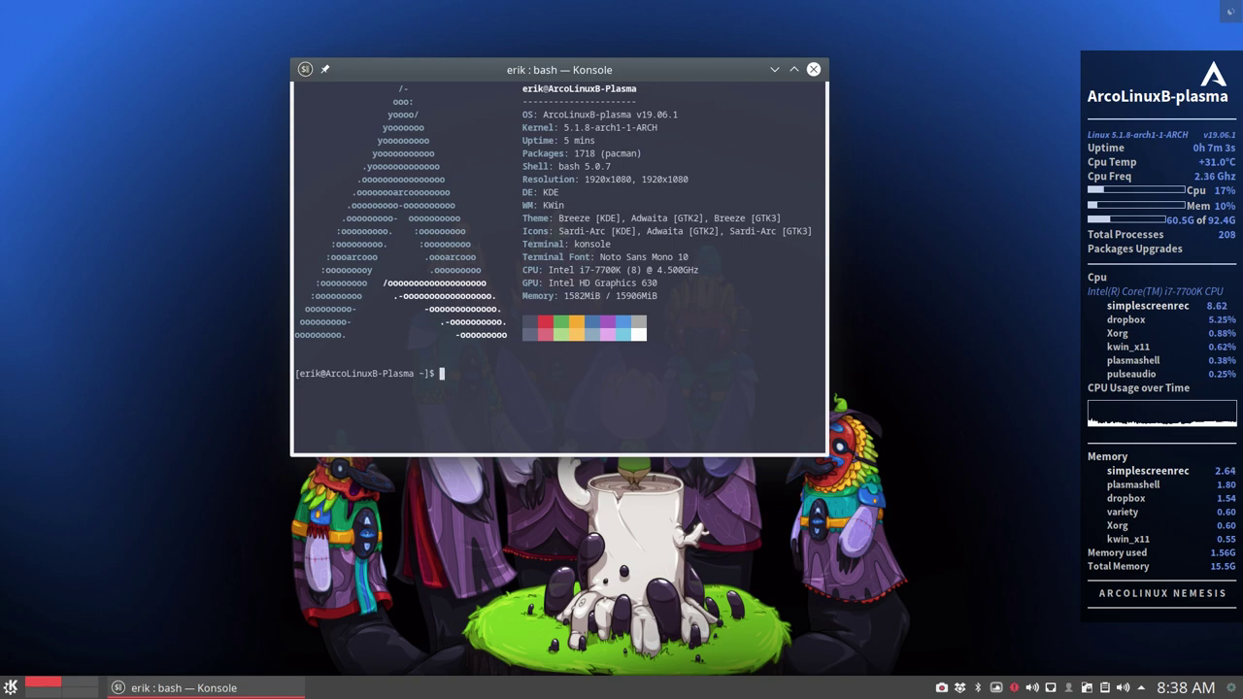
text(las)
text(t)
Step: Run `last` to list login history, maximise the terminal, and briefly select a reboot time
key(Return)
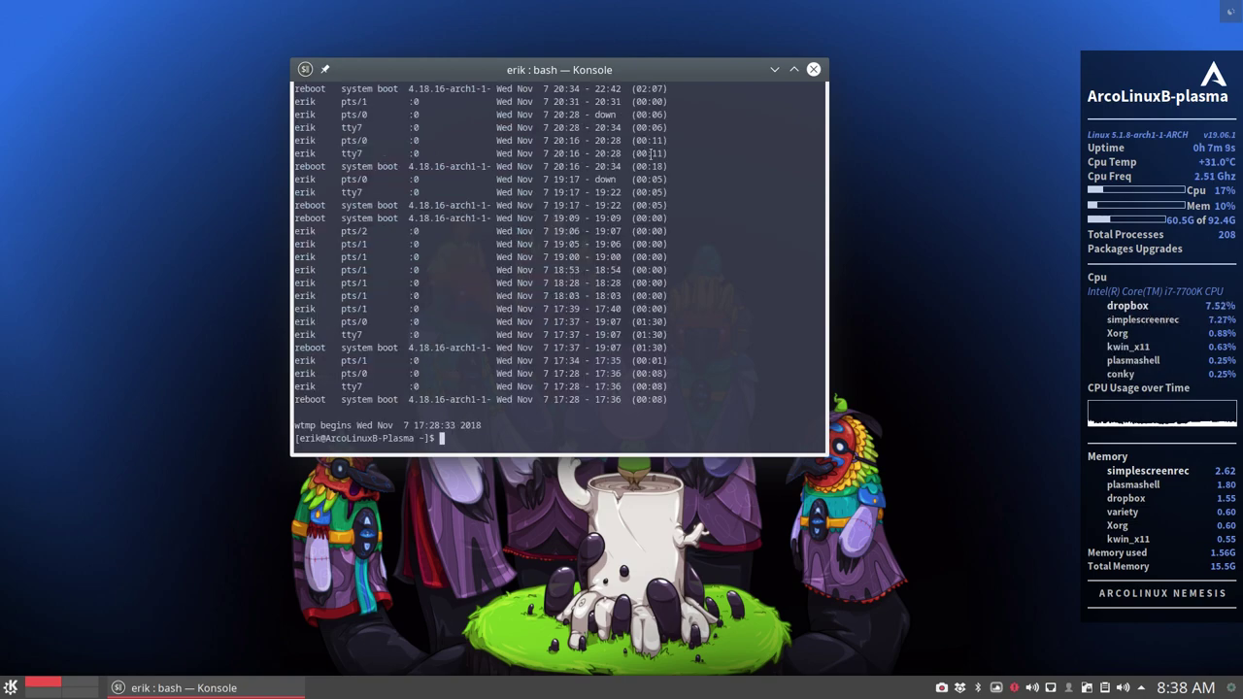
double_click(658, 76)
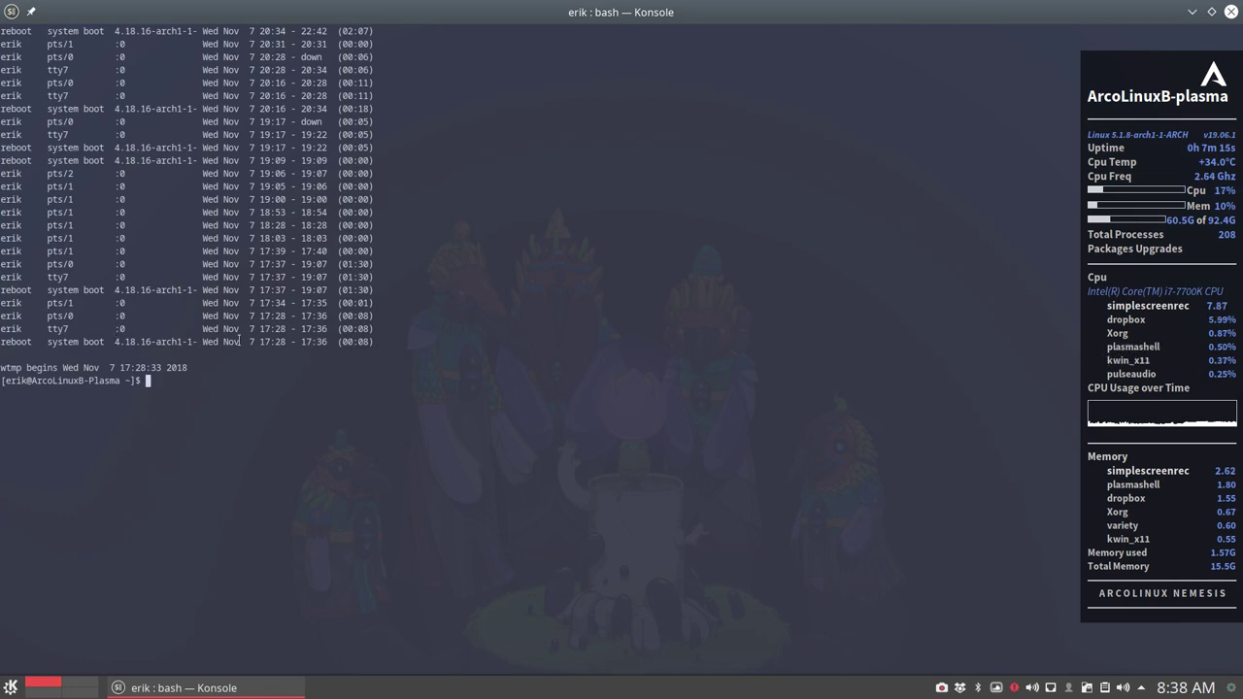
drag(245, 342, 288, 342)
click(233, 352)
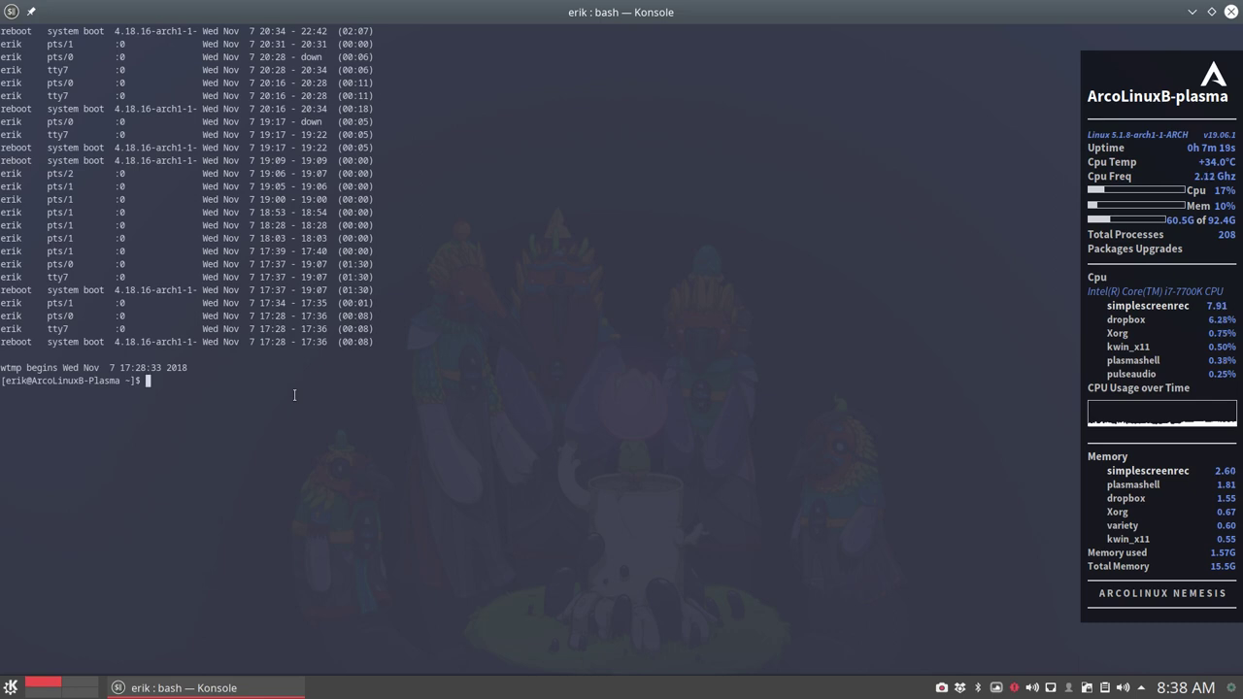
scroll(294, 395, up, 2)
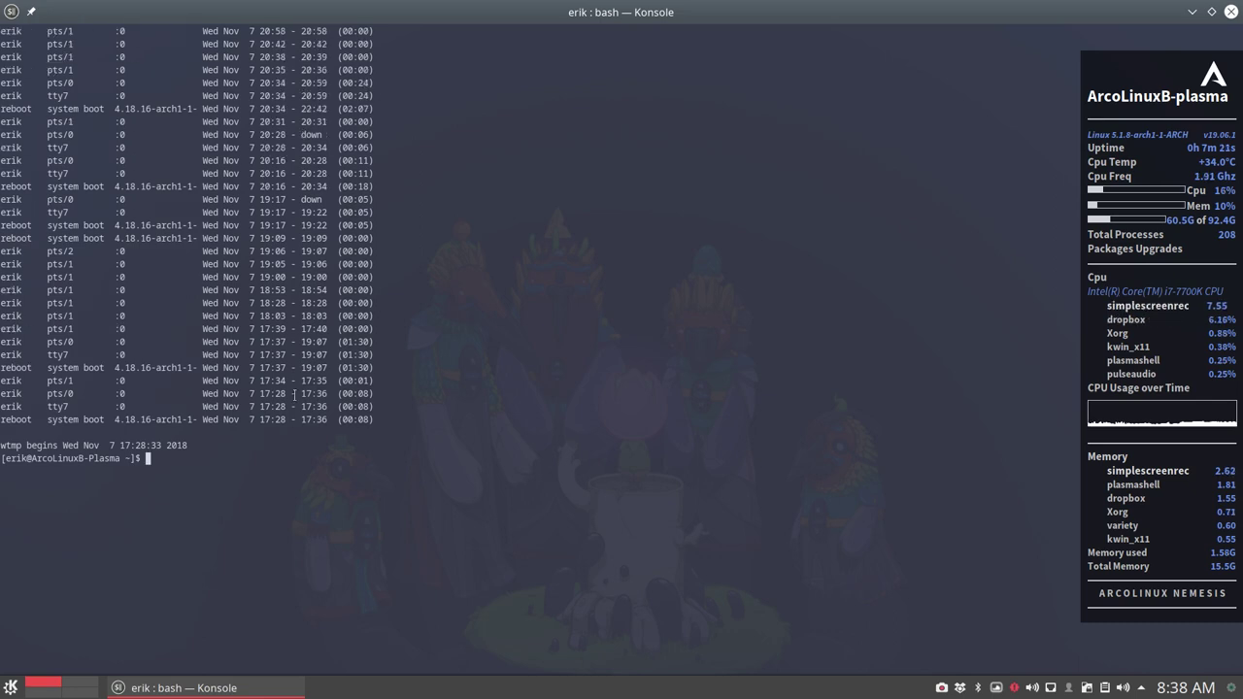
scroll(229, 415, up, 5)
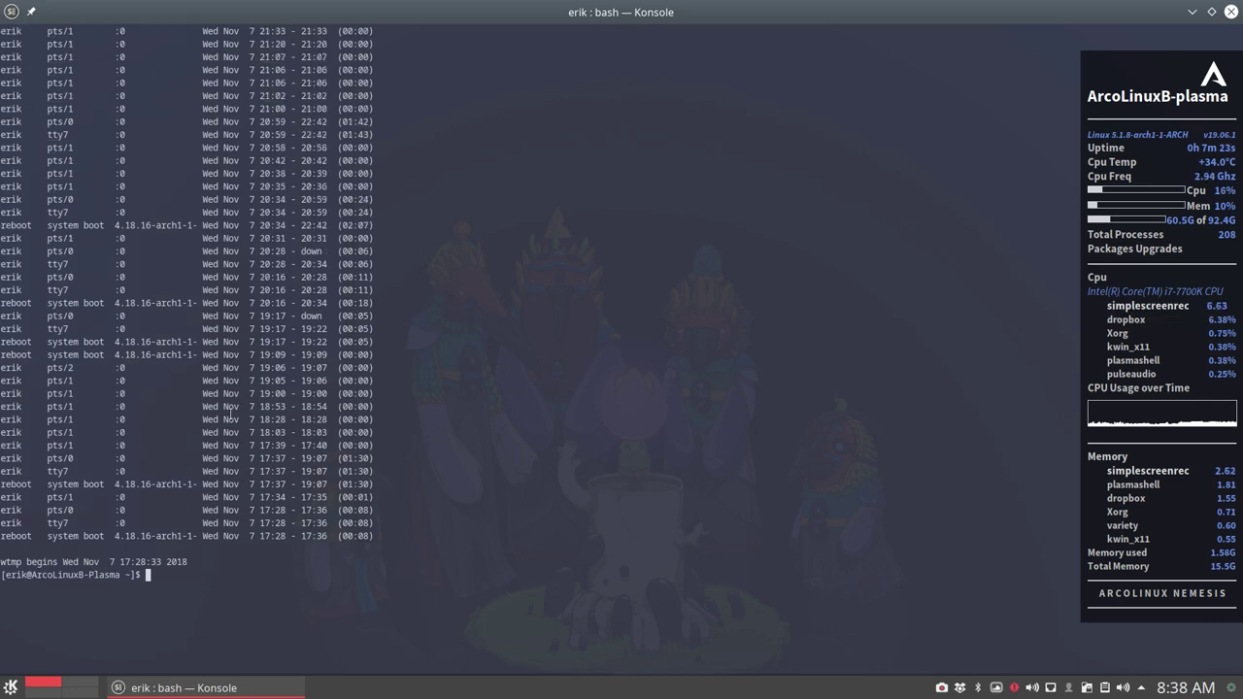
scroll(229, 415, up, 1)
scroll(229, 415, up, 1)
scroll(229, 415, up, 1)
scroll(229, 415, up, 1)
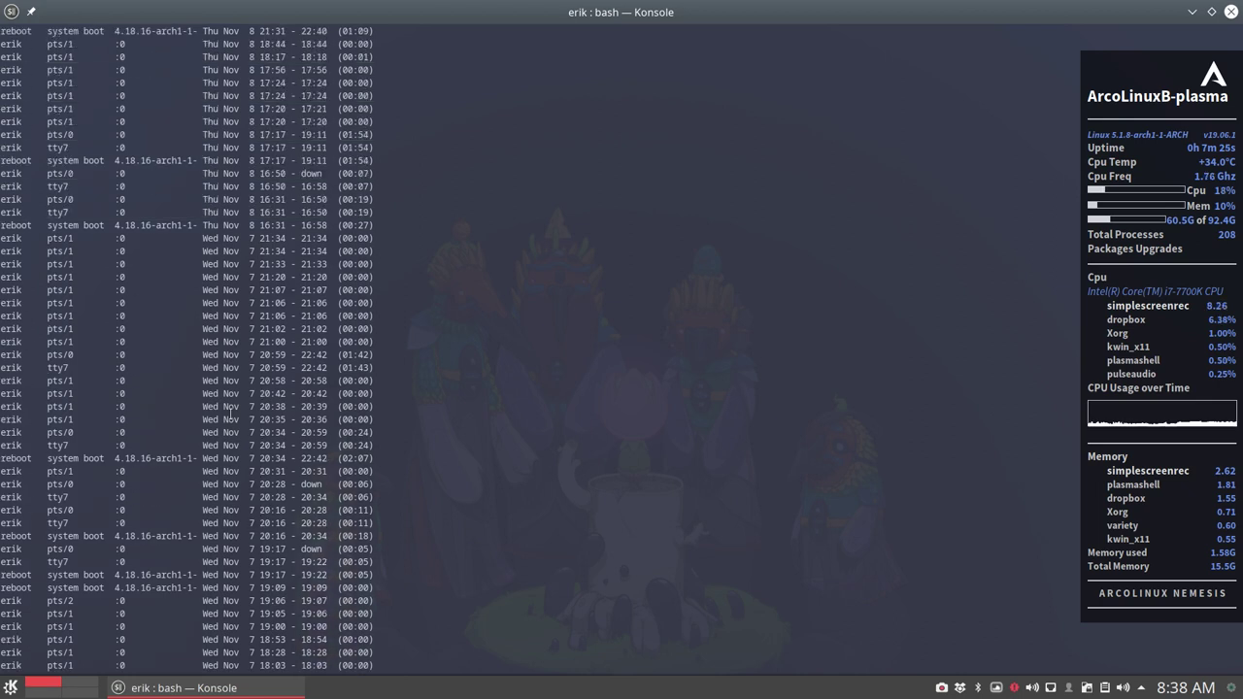
scroll(229, 416, up, 2)
scroll(229, 415, up, 2)
scroll(229, 416, up, 1)
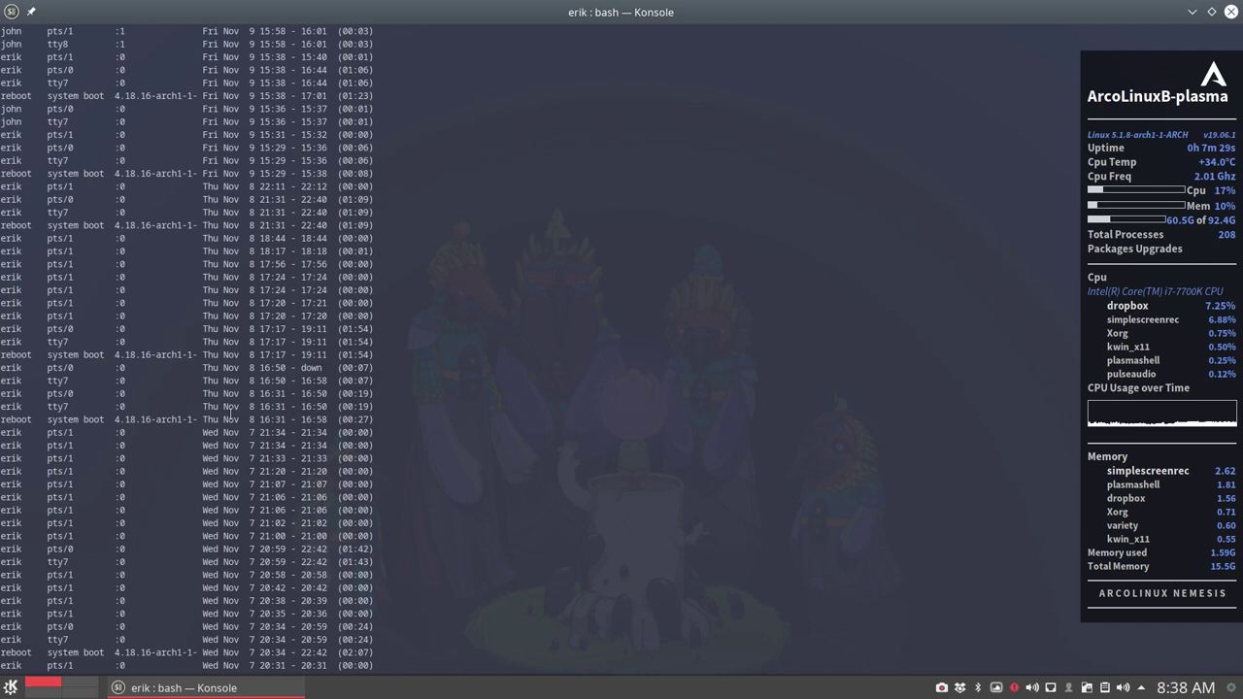
scroll(230, 415, up, 2)
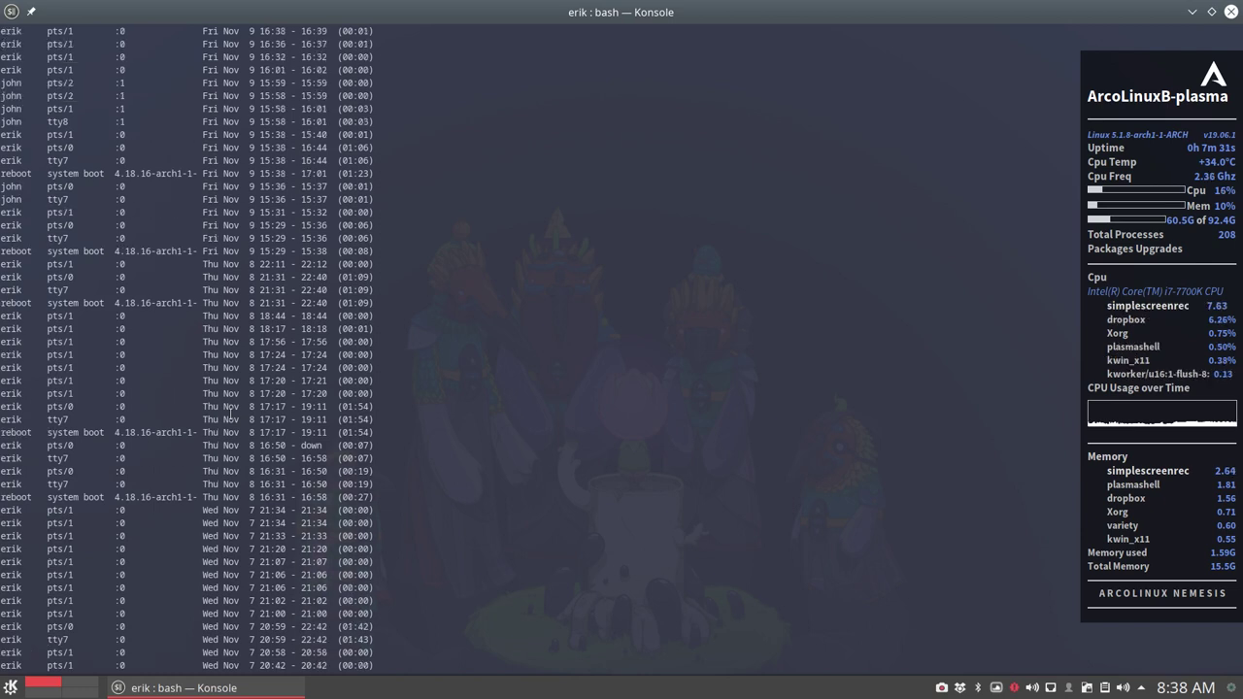
scroll(230, 415, up, 2)
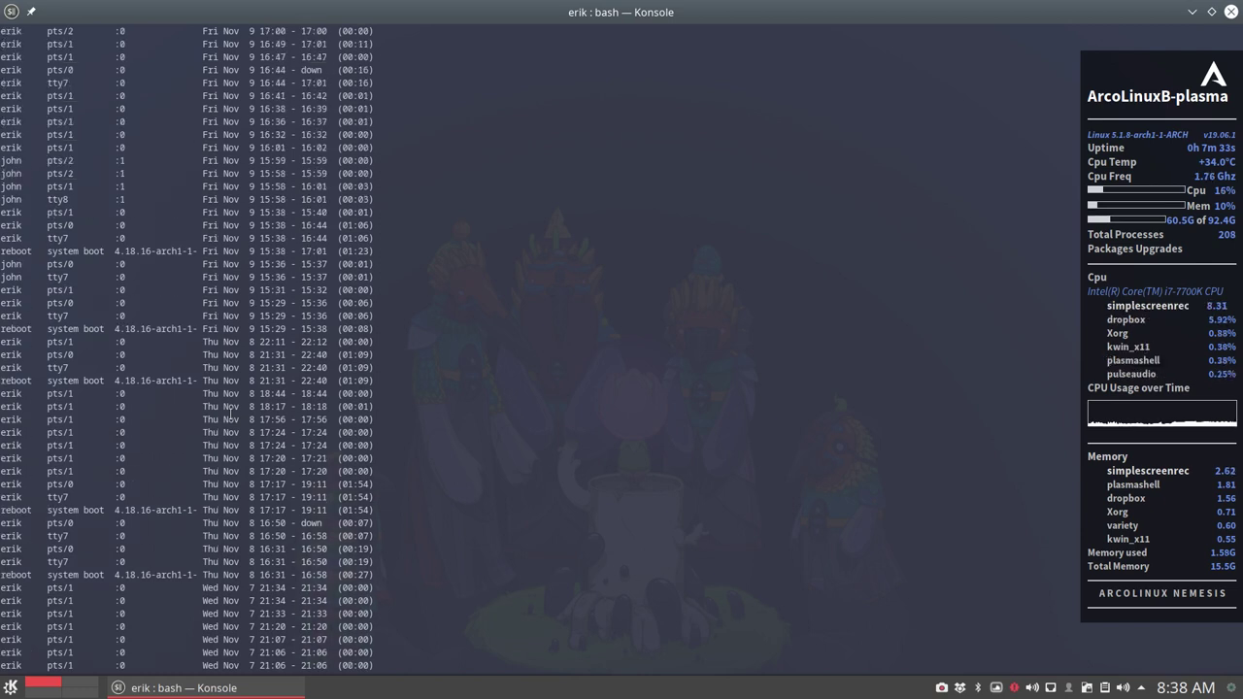
scroll(231, 415, up, 6)
scroll(230, 415, up, 7)
scroll(230, 415, up, 2)
scroll(230, 415, up, 5)
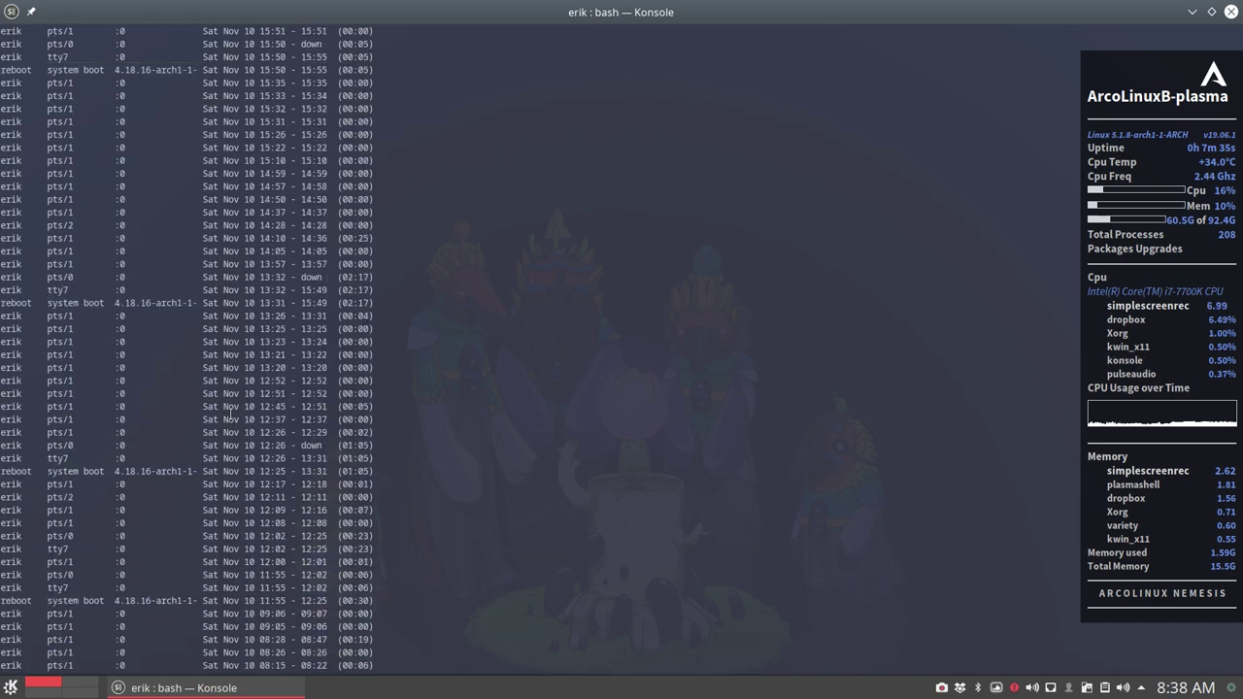
scroll(230, 414, up, 5)
scroll(230, 414, up, 5)
scroll(230, 414, up, 5)
scroll(231, 415, up, 5)
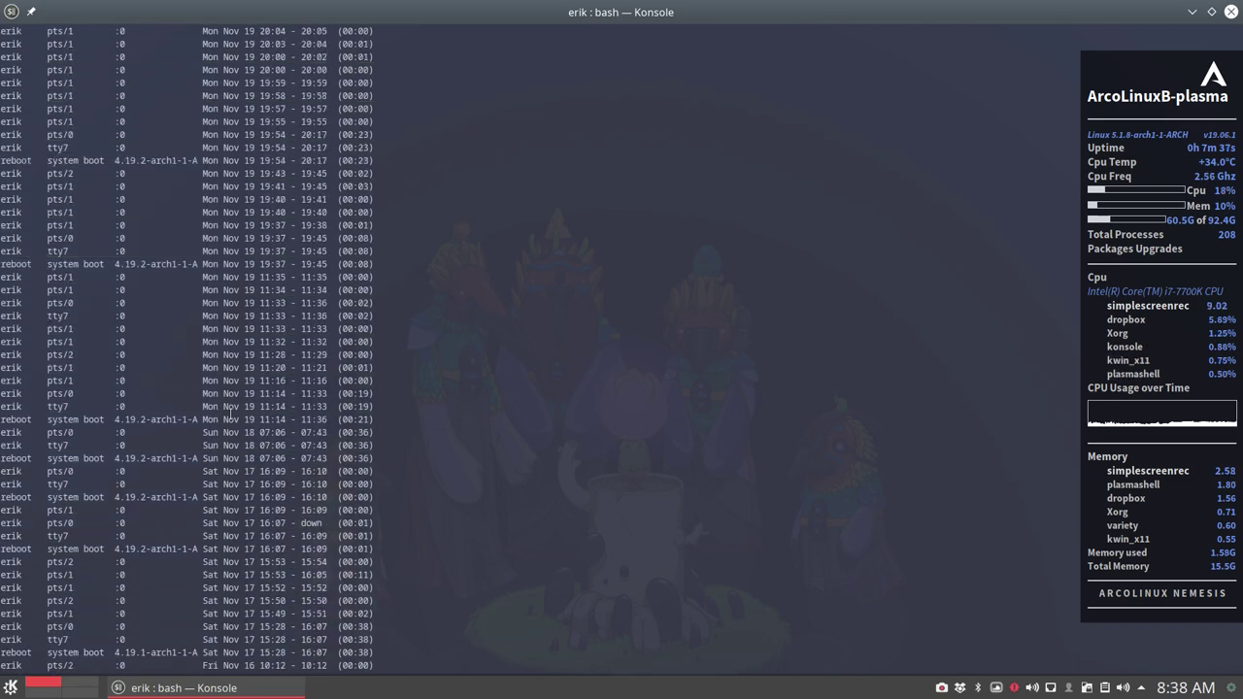
scroll(230, 414, up, 5)
scroll(230, 415, up, 5)
scroll(230, 414, up, 5)
scroll(231, 414, up, 5)
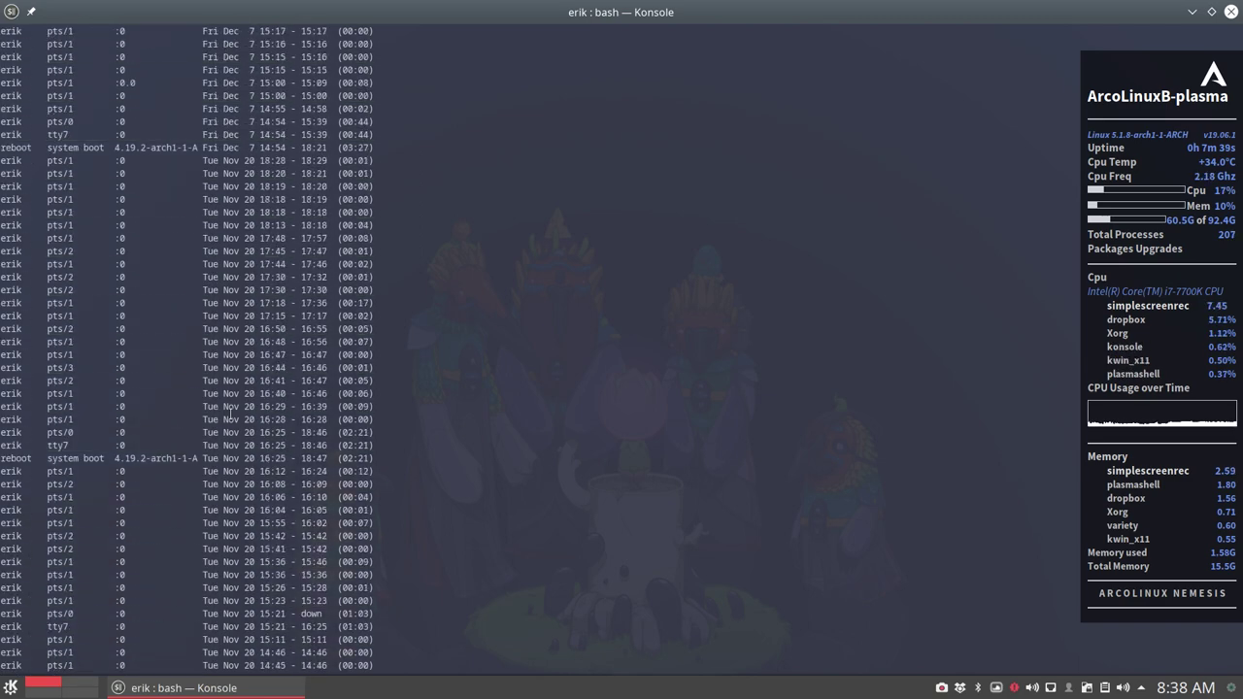
scroll(230, 415, up, 5)
scroll(231, 415, up, 5)
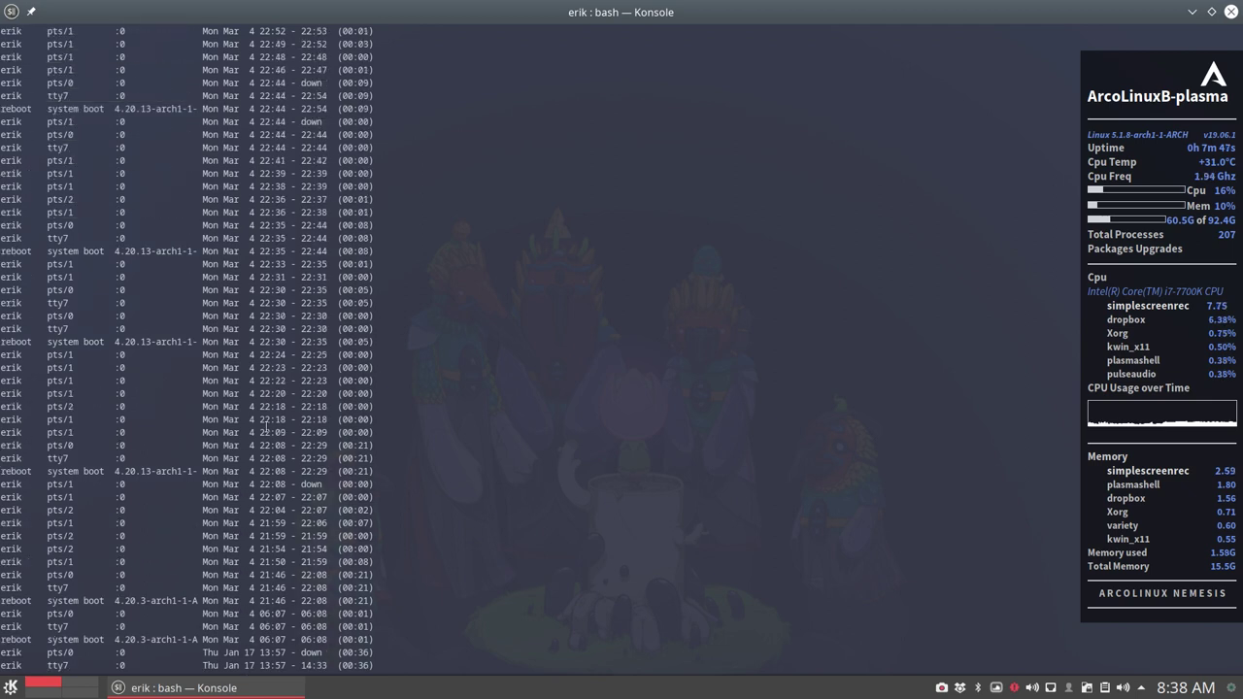
scroll(264, 424, up, 15)
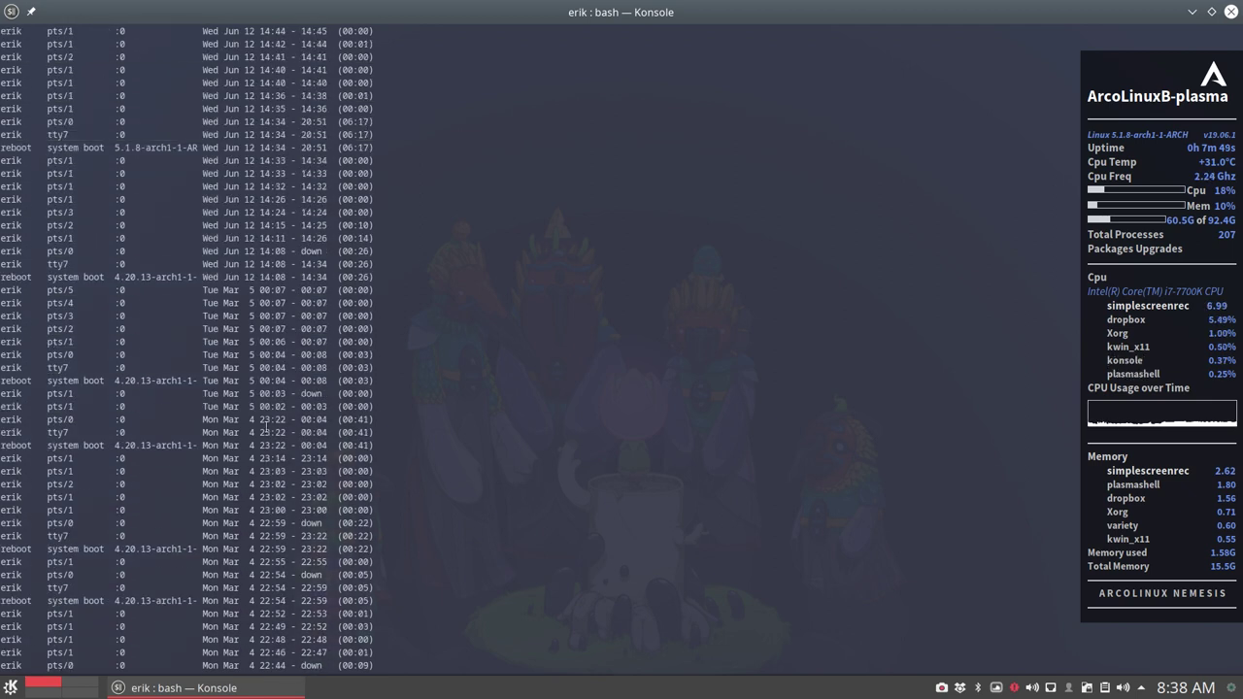
scroll(265, 427, up, 2)
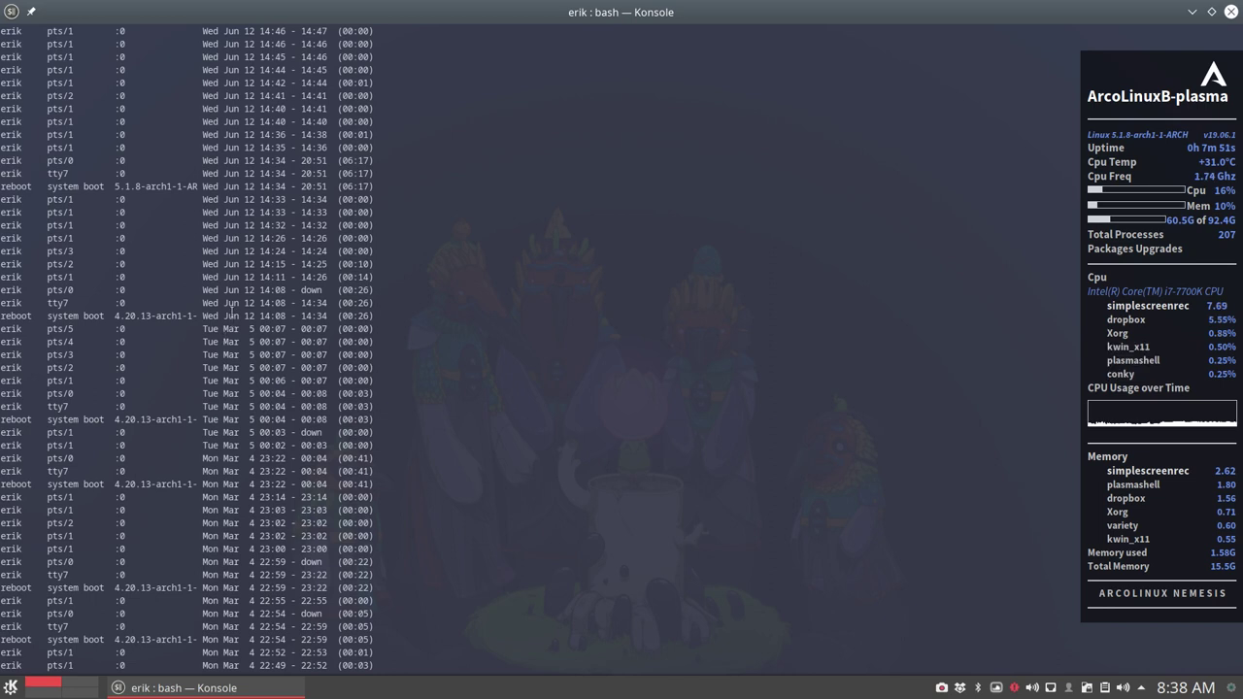
scroll(288, 368, up, 3)
scroll(288, 368, up, 4)
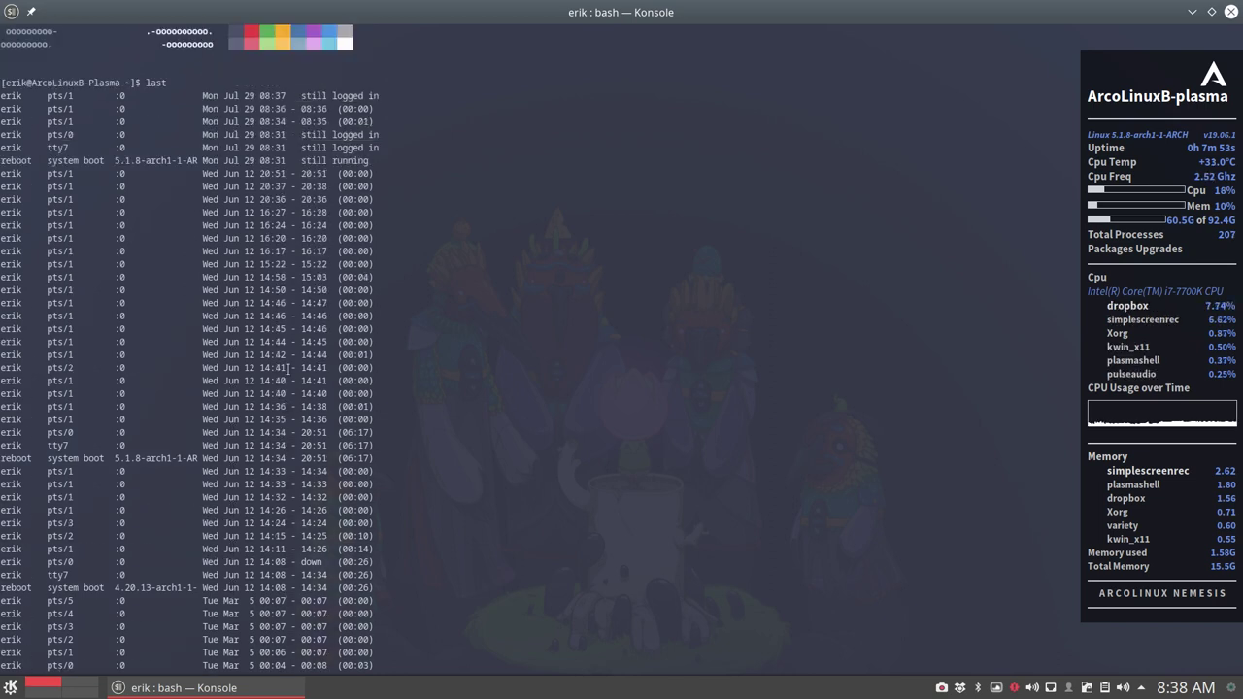
scroll(288, 368, up, 1)
Step: Select a login date, then restore the terminal to a smaller window and shift it right
mouse_move(224, 225)
mouse_down()
mouse_move(254, 225)
mouse_move(255, 199)
mouse_up()
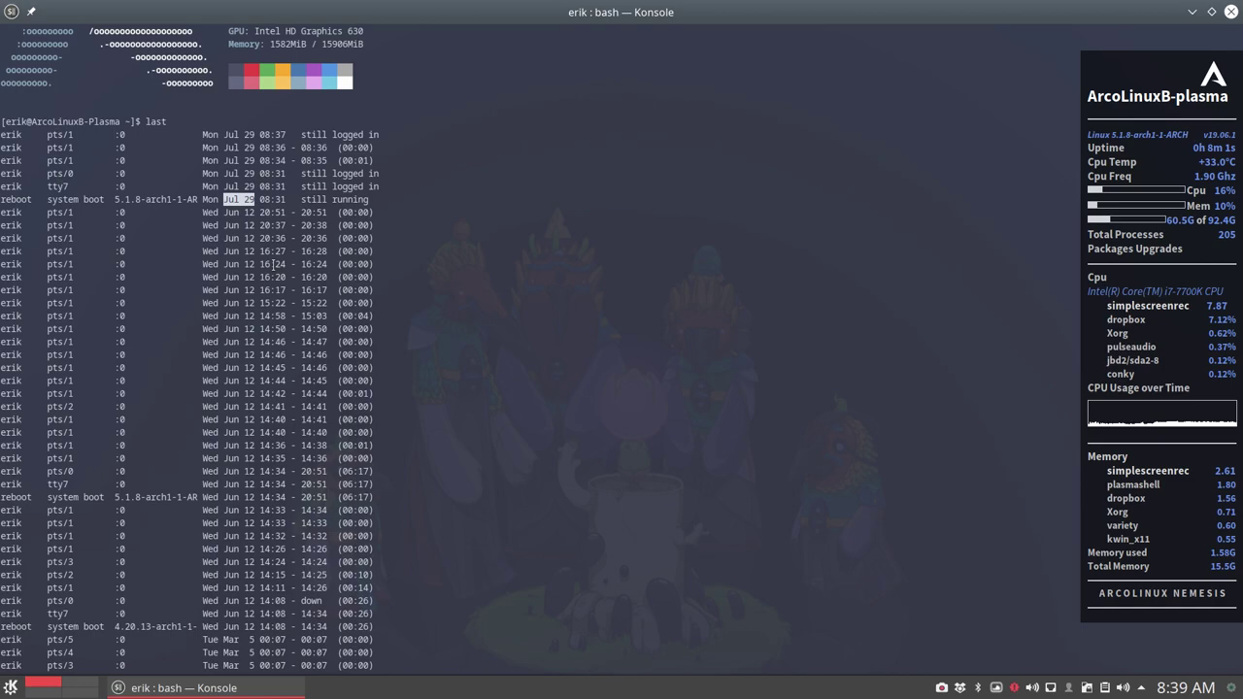
click(519, 205)
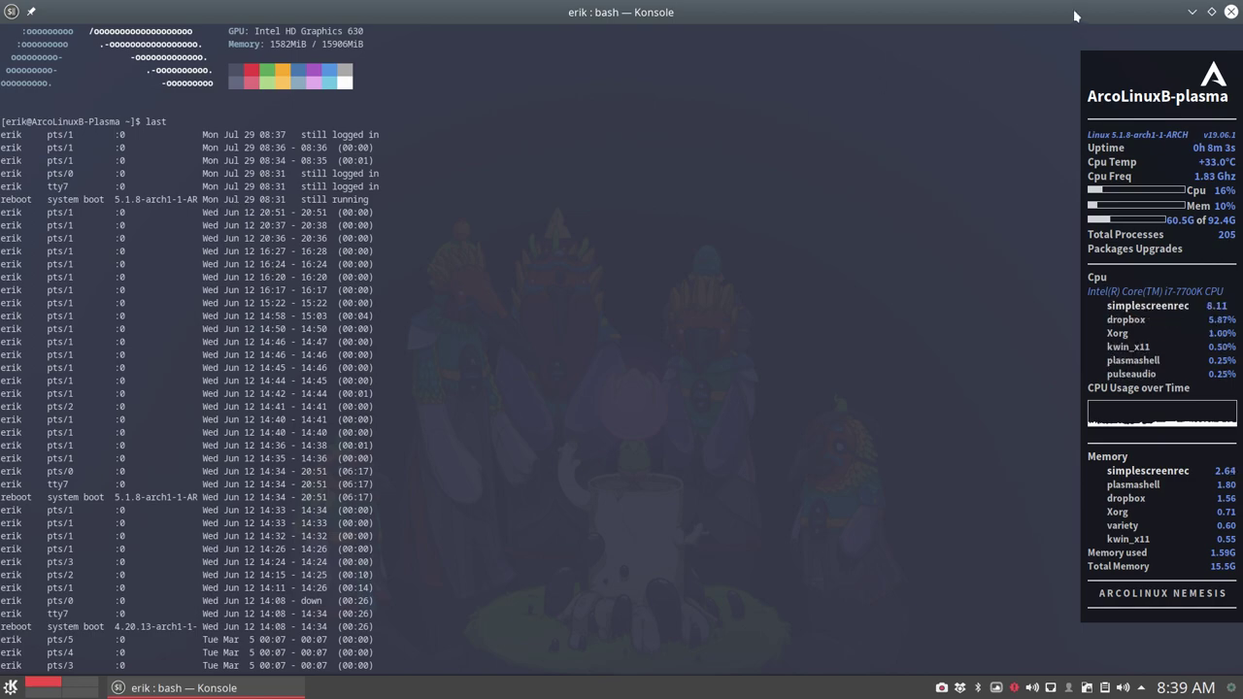
drag(1075, 15, 676, 98)
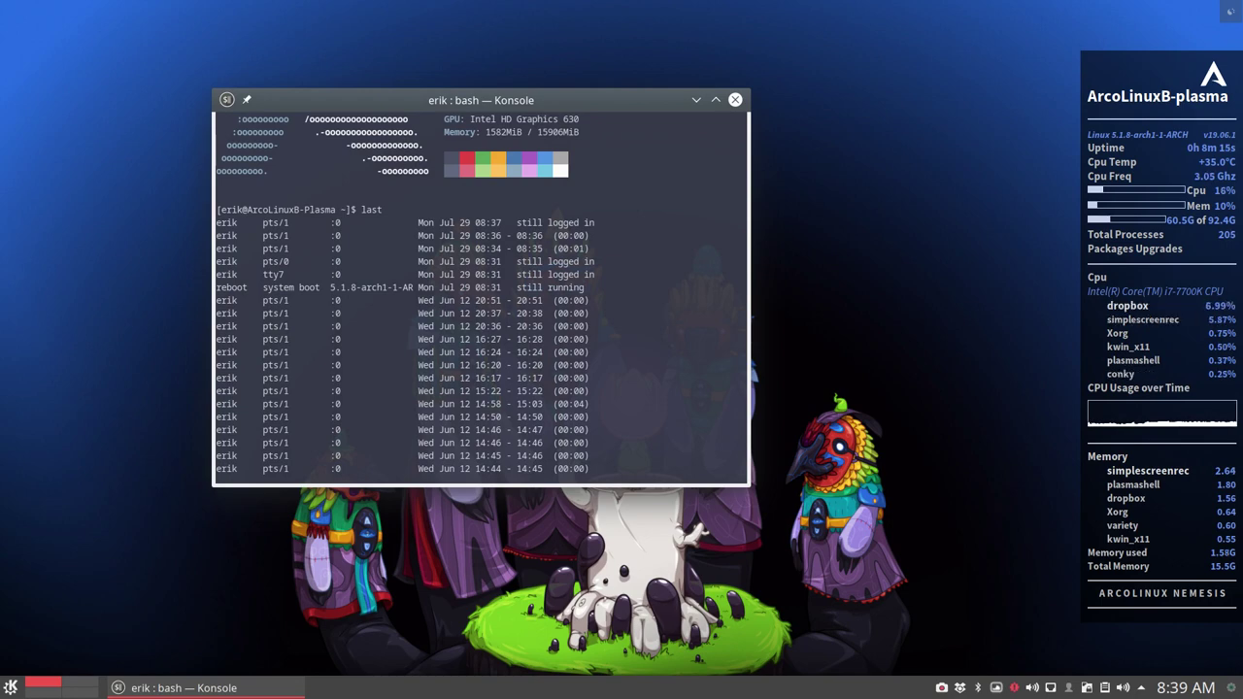
drag(525, 108, 554, 95)
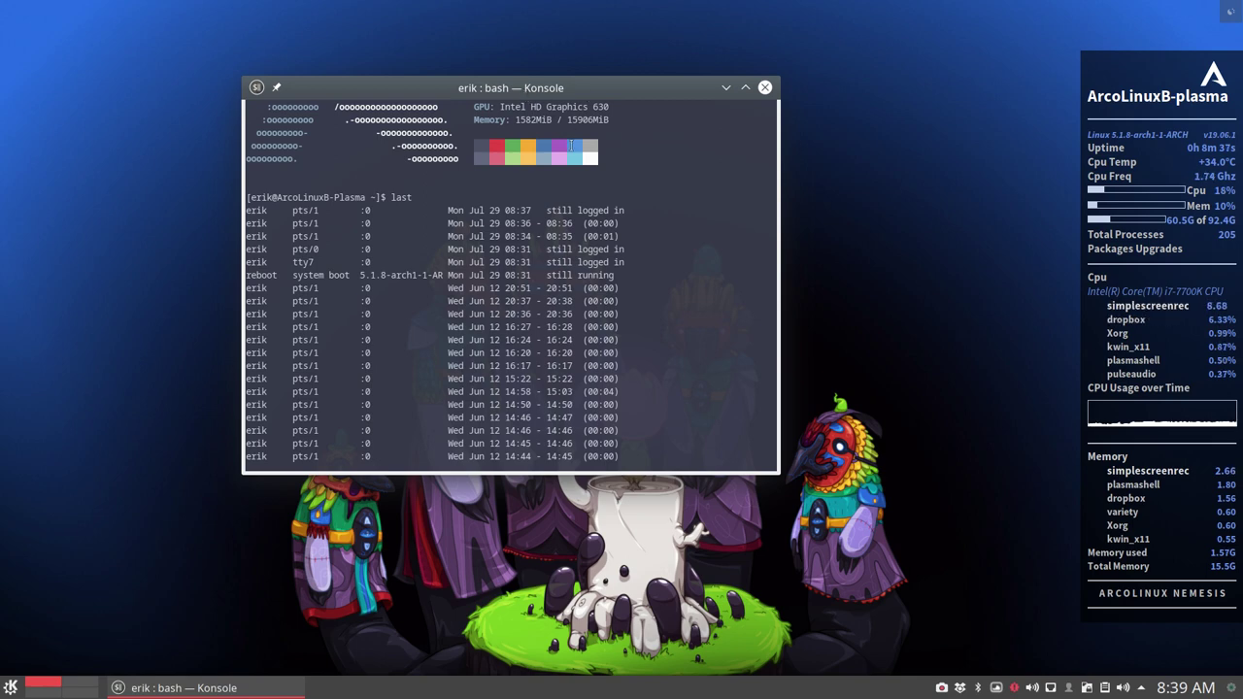
drag(525, 92, 840, 82)
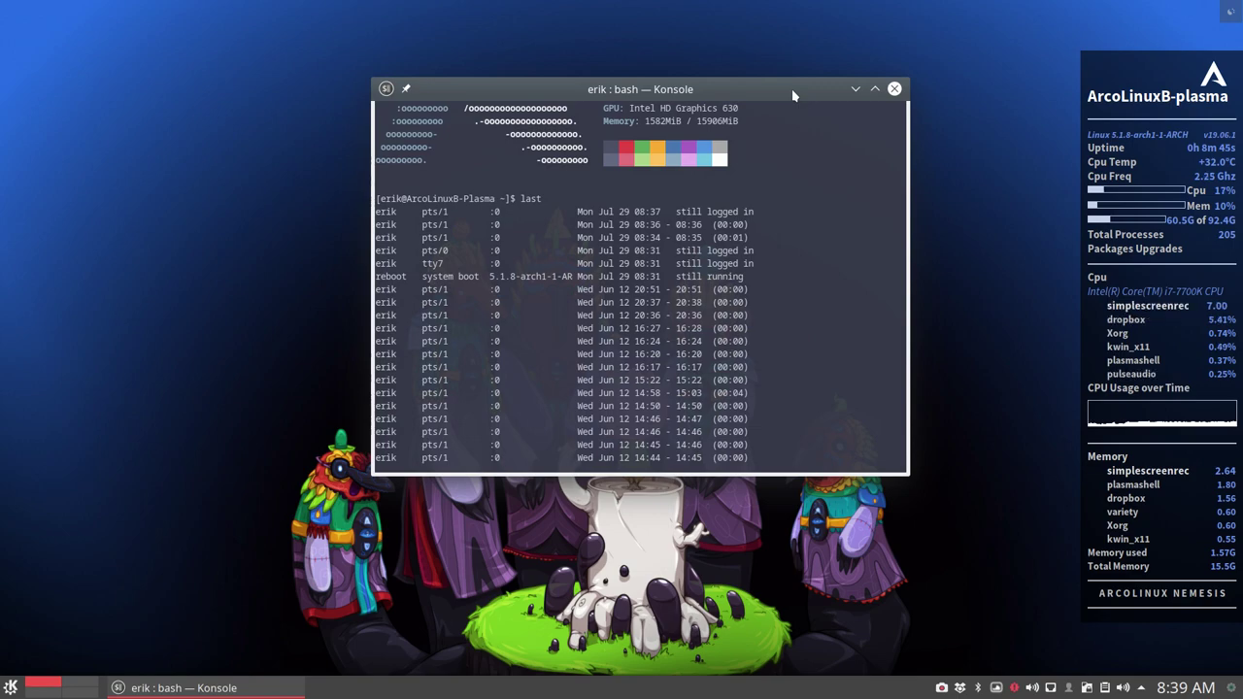
scroll(702, 250, down, 10)
scroll(702, 250, down, 5)
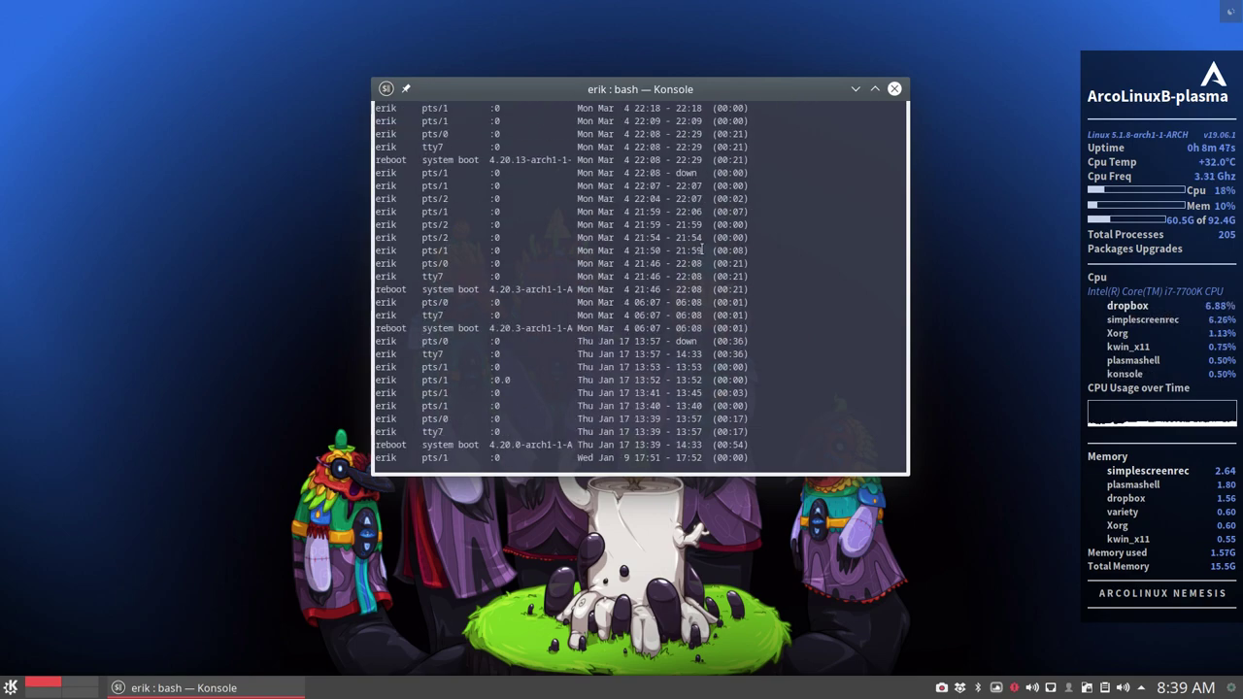
scroll(702, 249, down, 5)
scroll(702, 250, down, 5)
Step: Minimise and restore Konsole from the taskbar, then shift its window slightly left
click(862, 71)
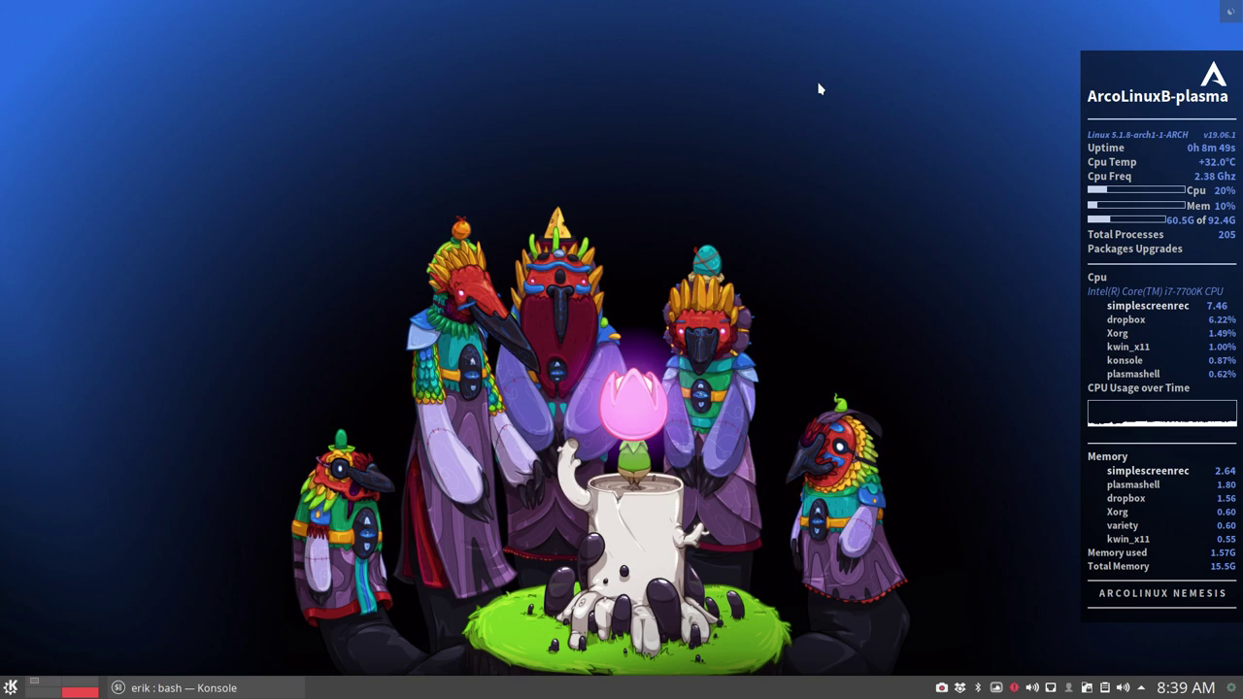
click(796, 90)
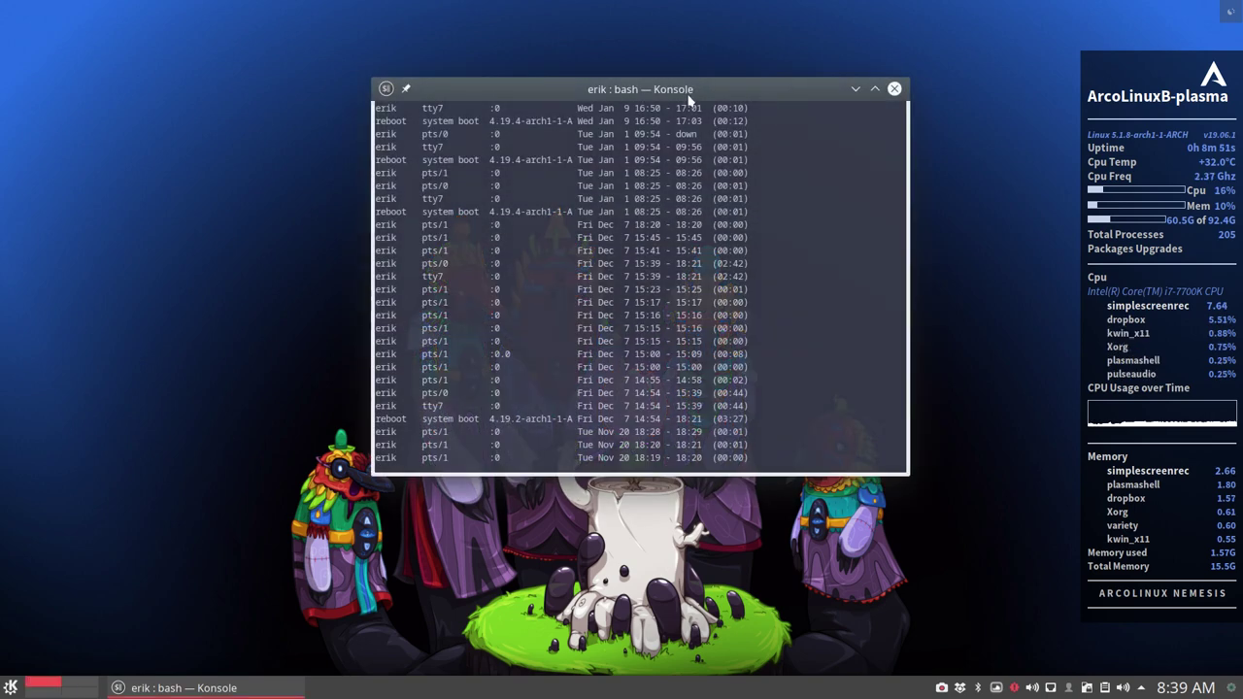
drag(693, 90, 628, 94)
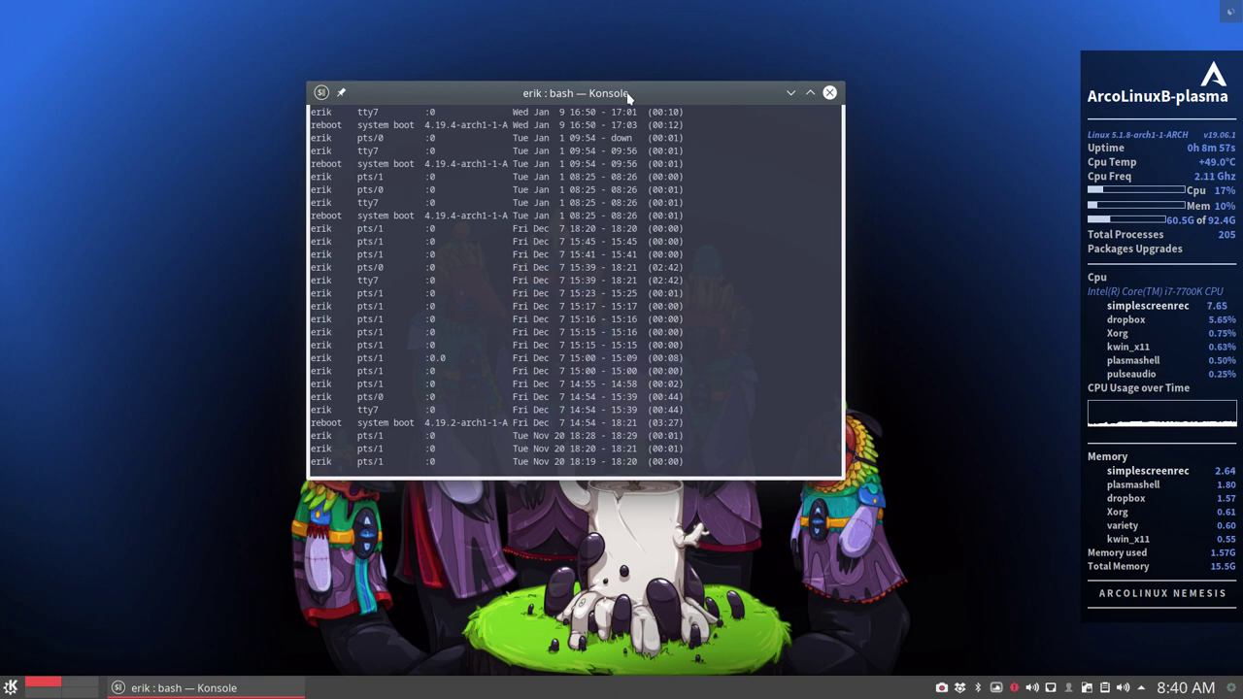
Step: Turn off the Conky monitor with Super+C, then open and dismiss the application menu
key(super+c)
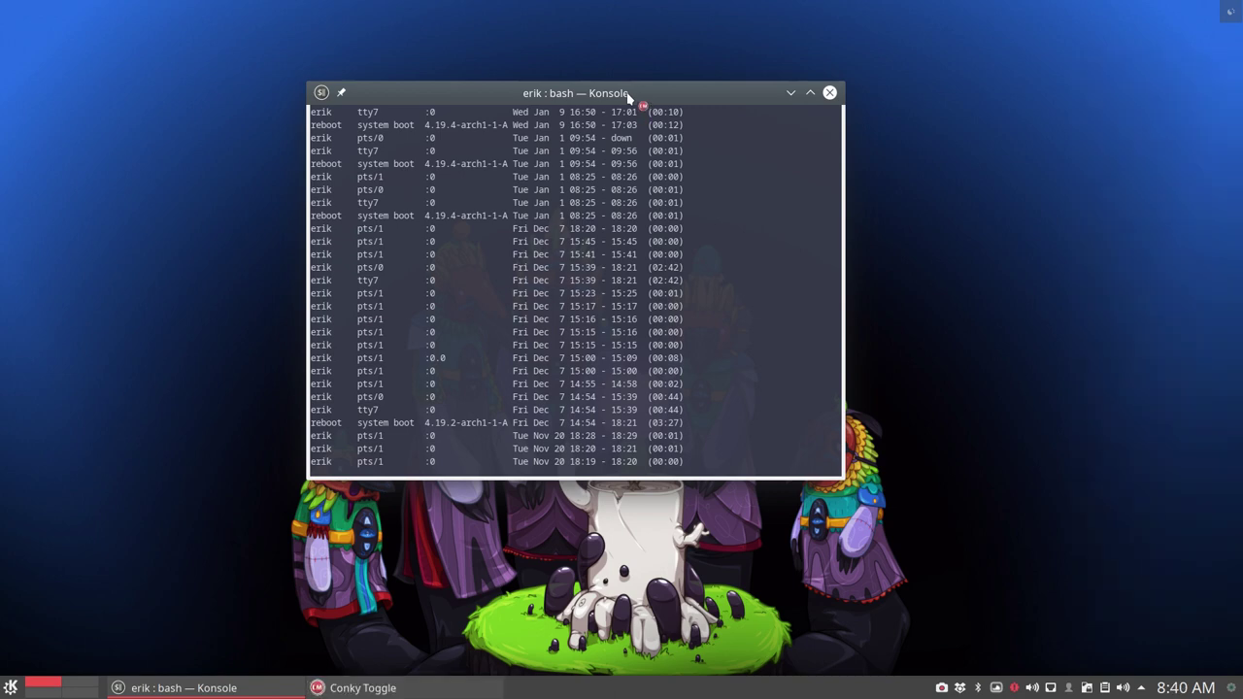
click(10, 689)
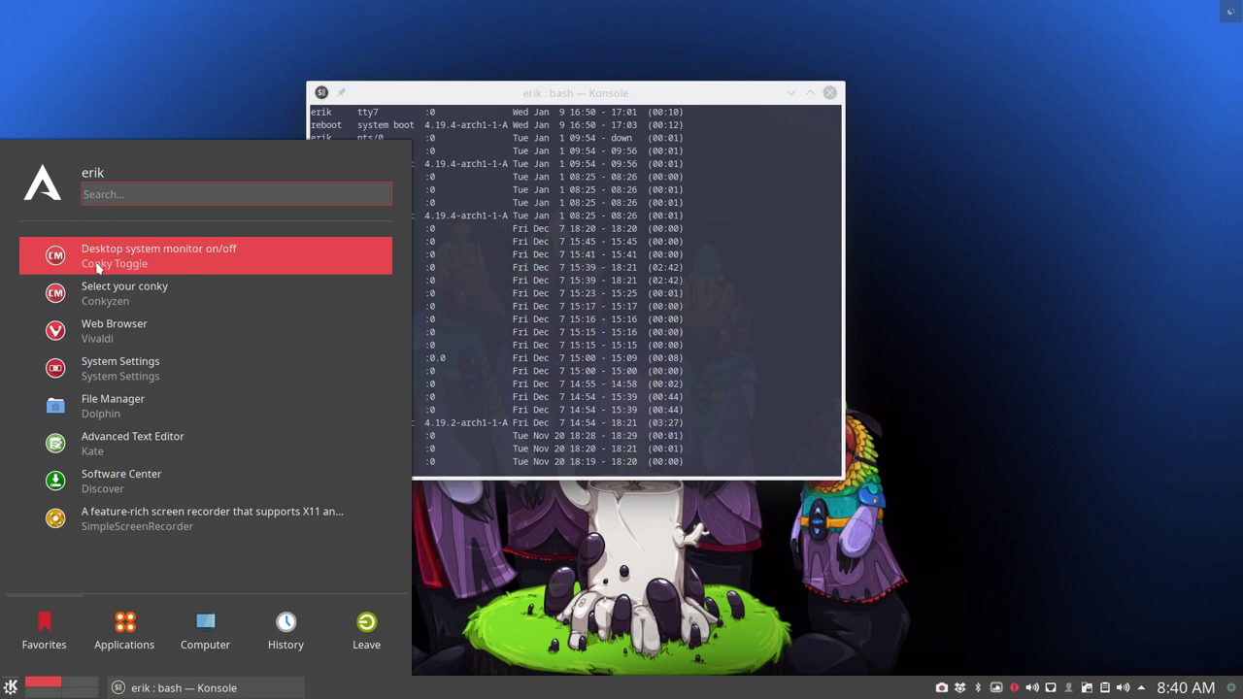
click(715, 97)
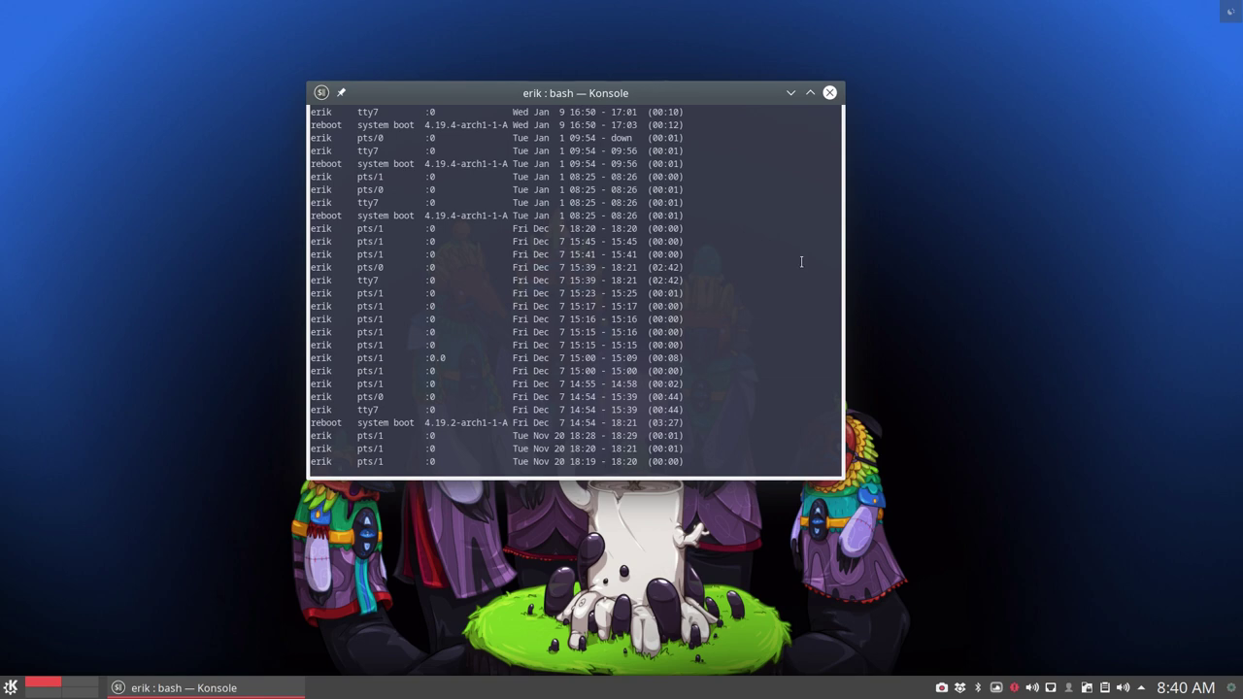
Step: Reopen Konsole, run the update command, and maximise the terminal window
click(829, 93)
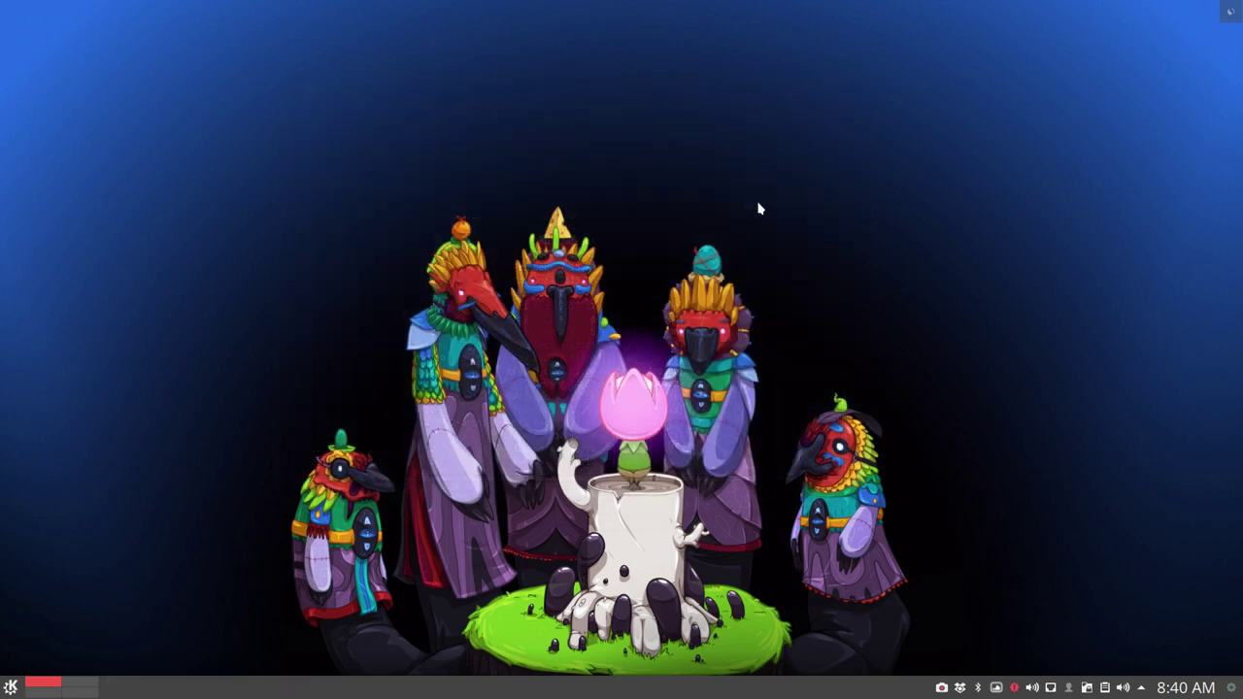
key(ctrl+alt+t)
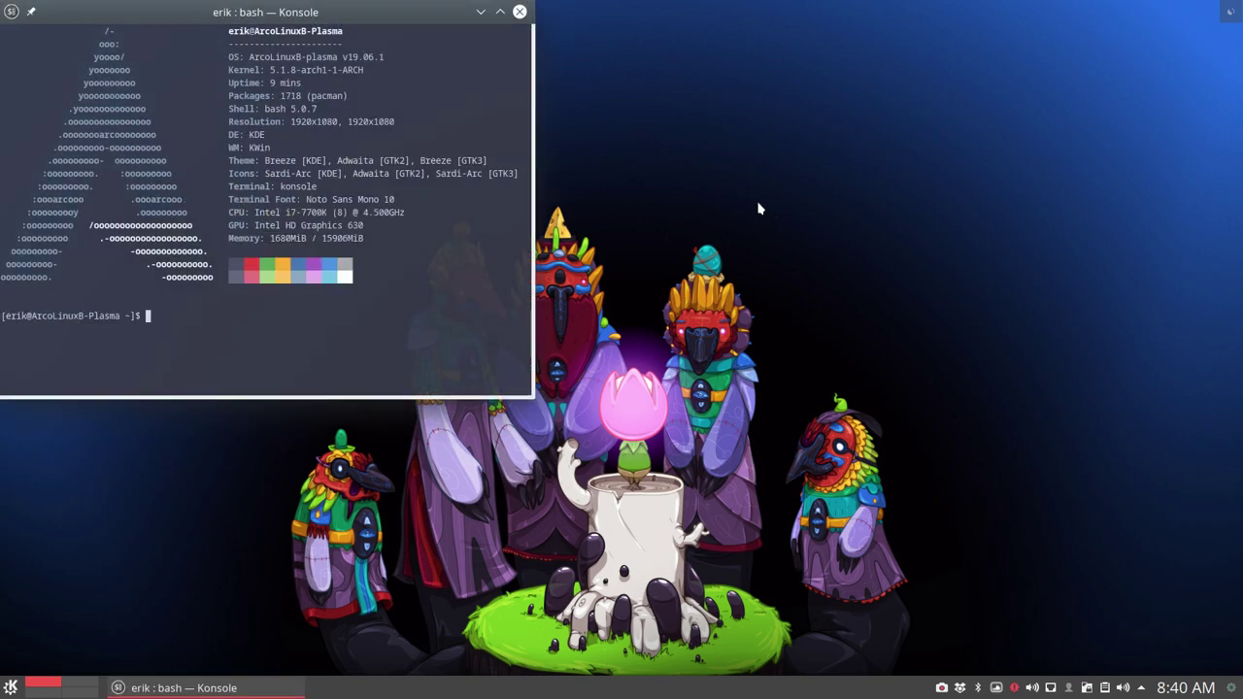
text(update)
key(Return)
key(Return)
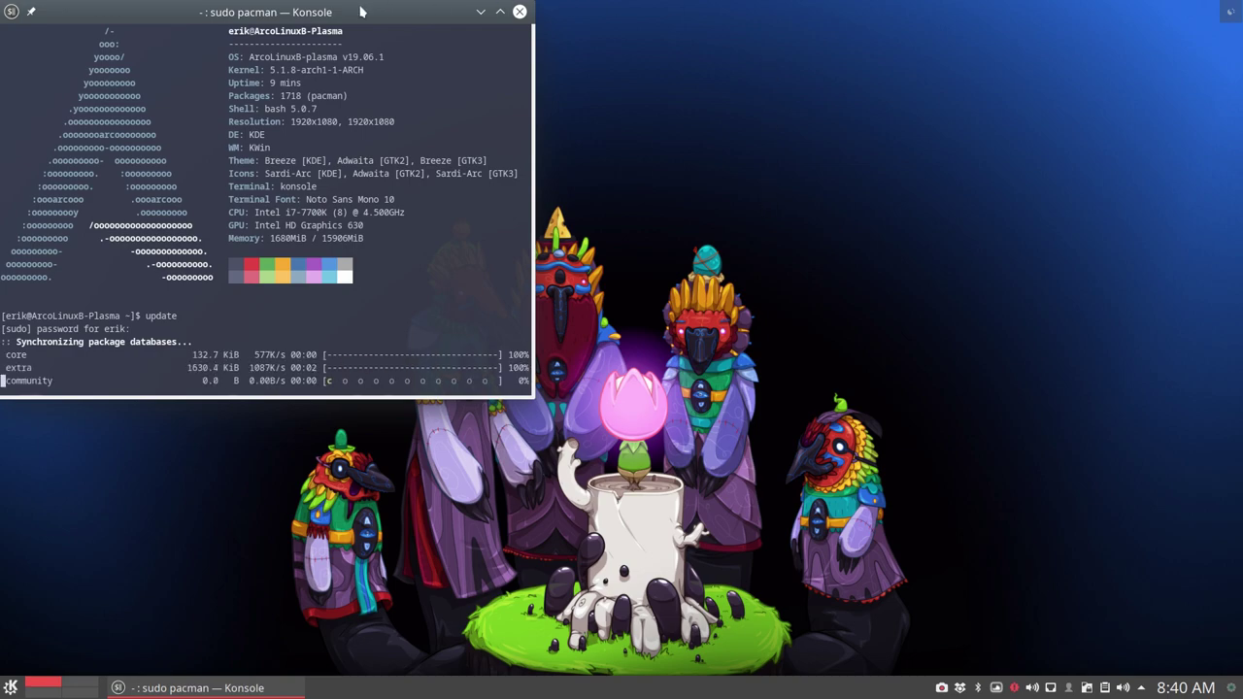
drag(367, 12, 665, 46)
double_click(665, 46)
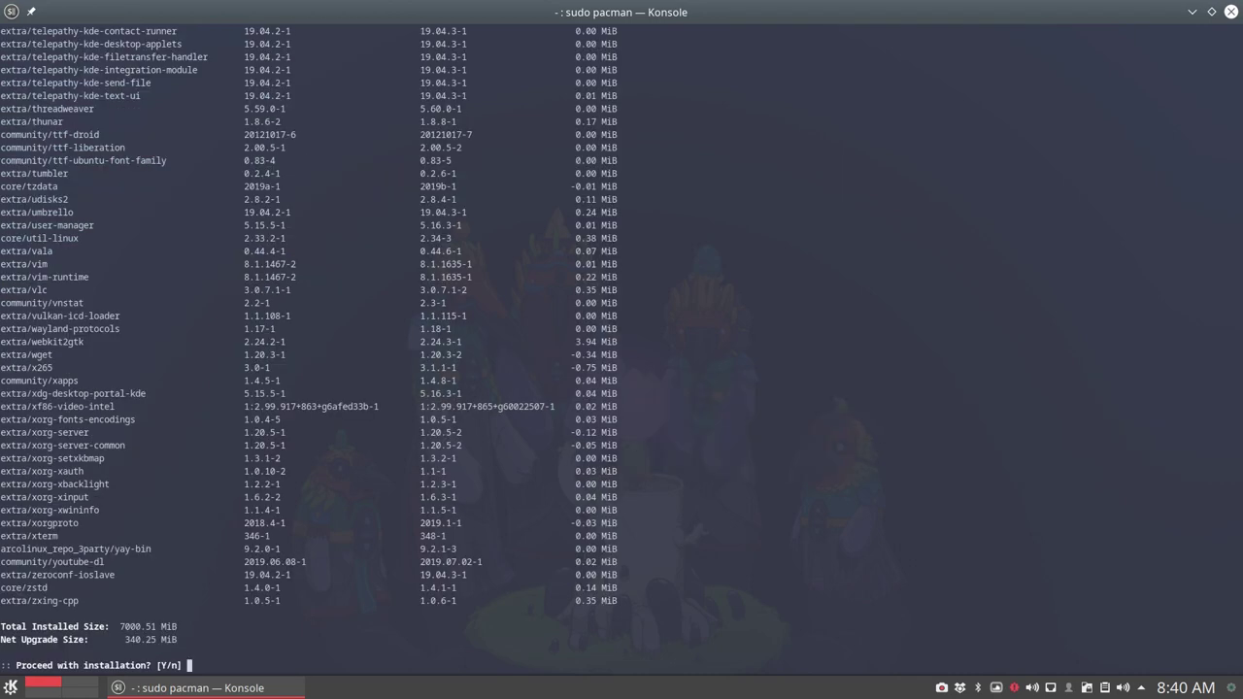
Step: Cancel the upgrade with Ctrl+C, refresh the mirror list, and list all shell aliases
key(ctrl+c)
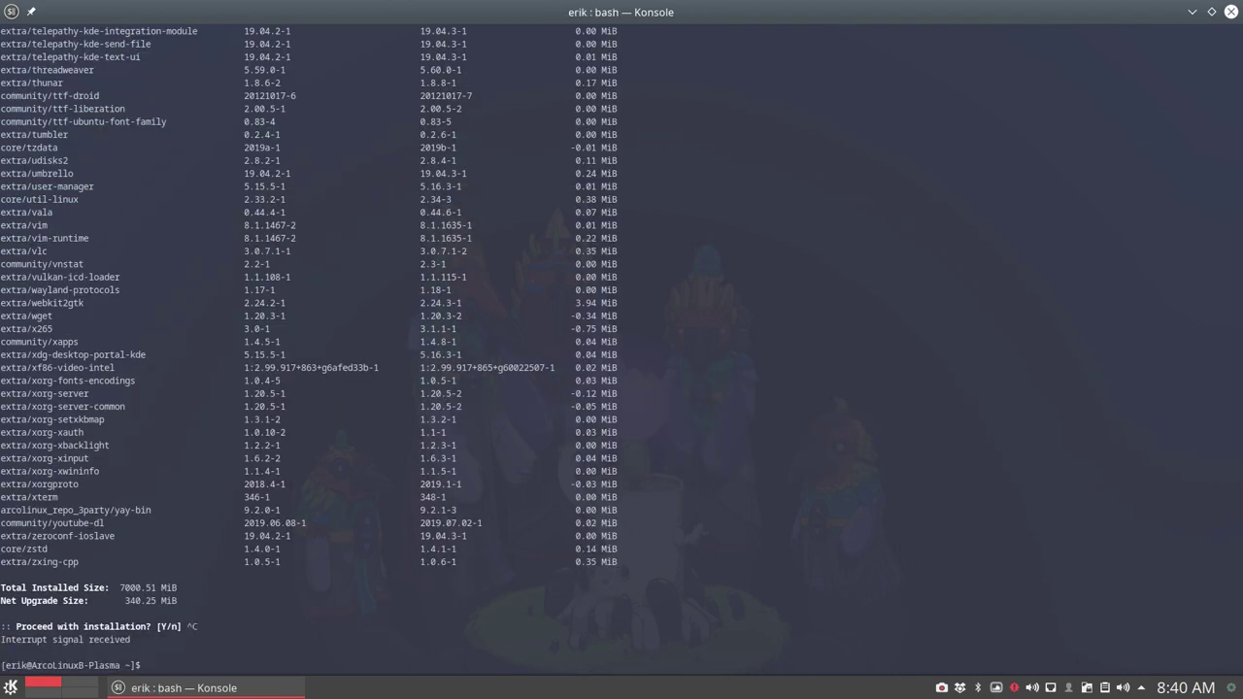
text(mi)
text(rr)
text(or)
key(Return)
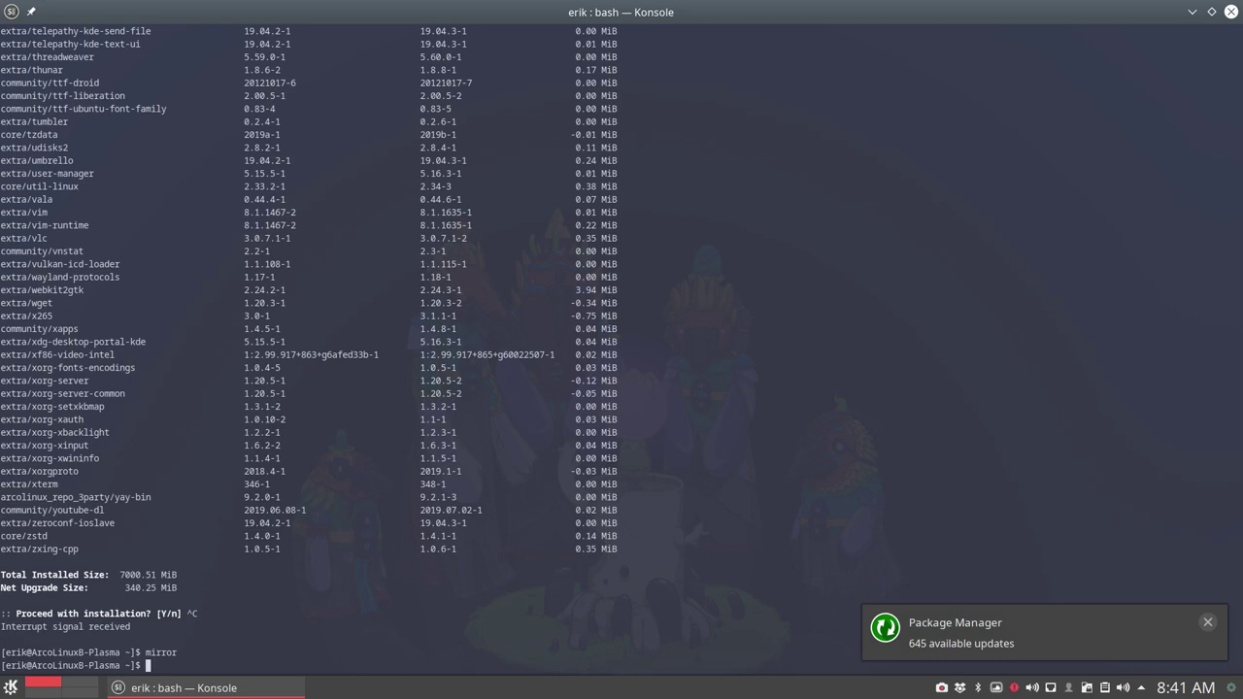
text(alias)
key(Return)
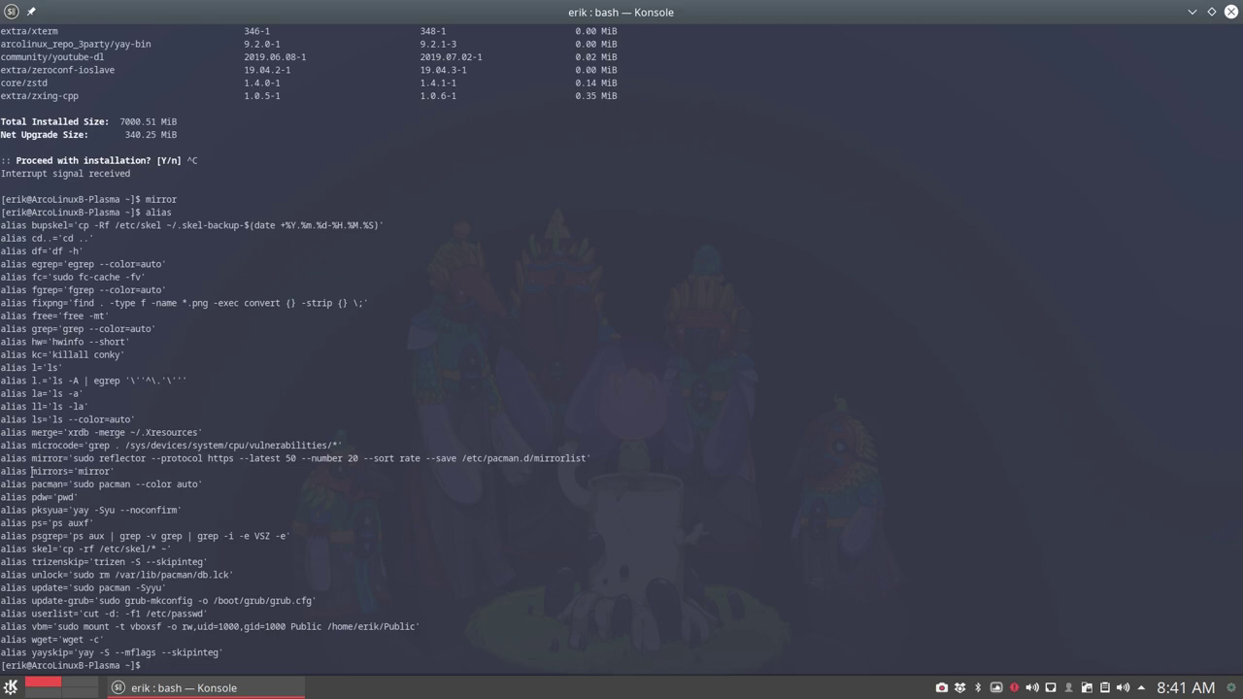
drag(32, 472, 114, 483)
click(84, 471)
double_click(43, 457)
double_click(48, 471)
click(45, 467)
triple_click(115, 470)
drag(115, 471, 59, 455)
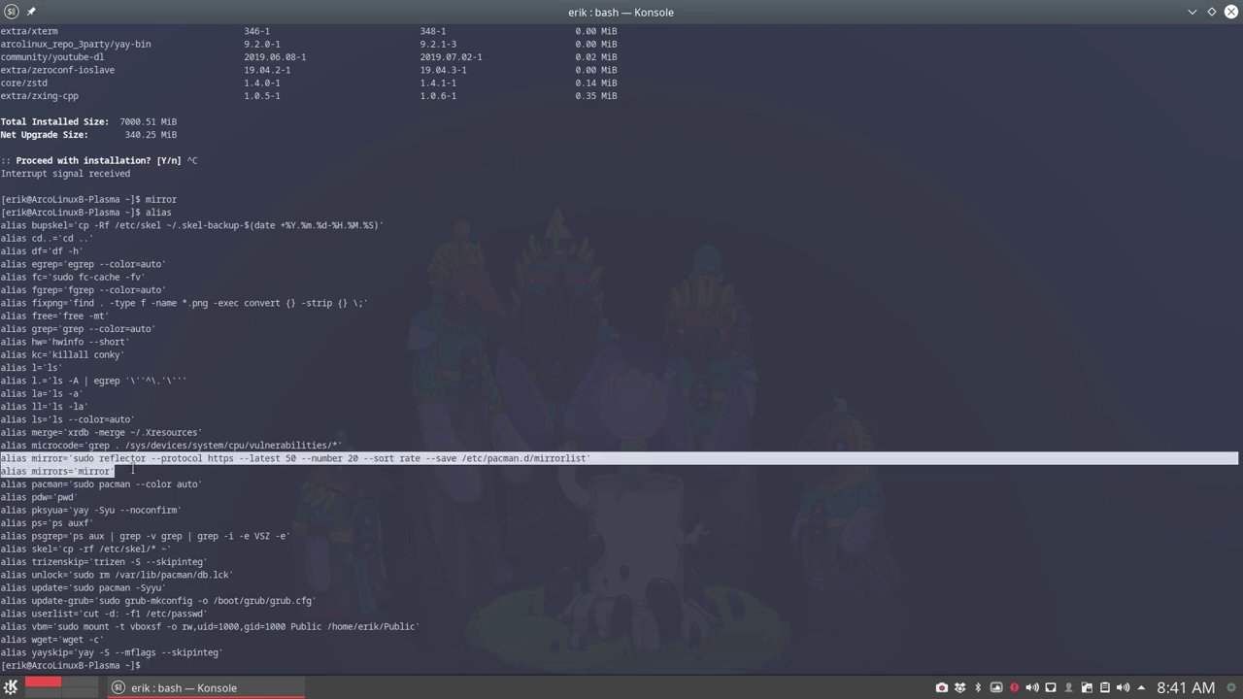
click(133, 469)
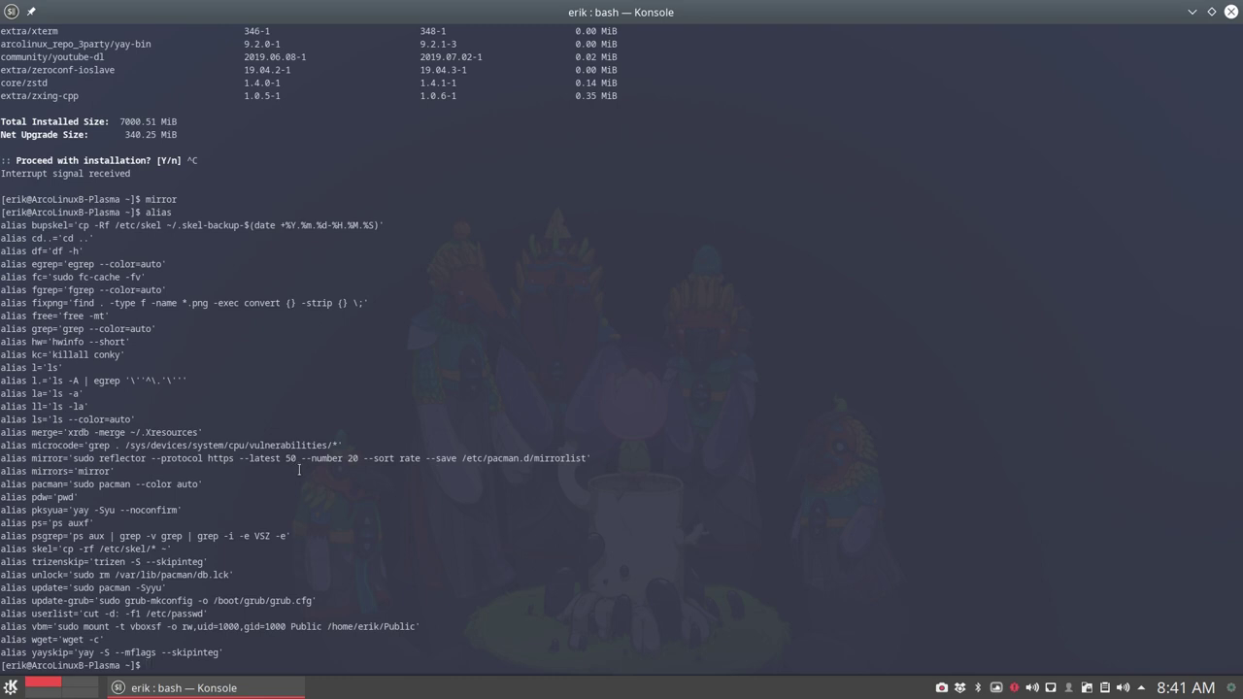
text(update)
Step: Launch the 644-package update and highlight the download speed and 'keyring' text in its output
key(Return)
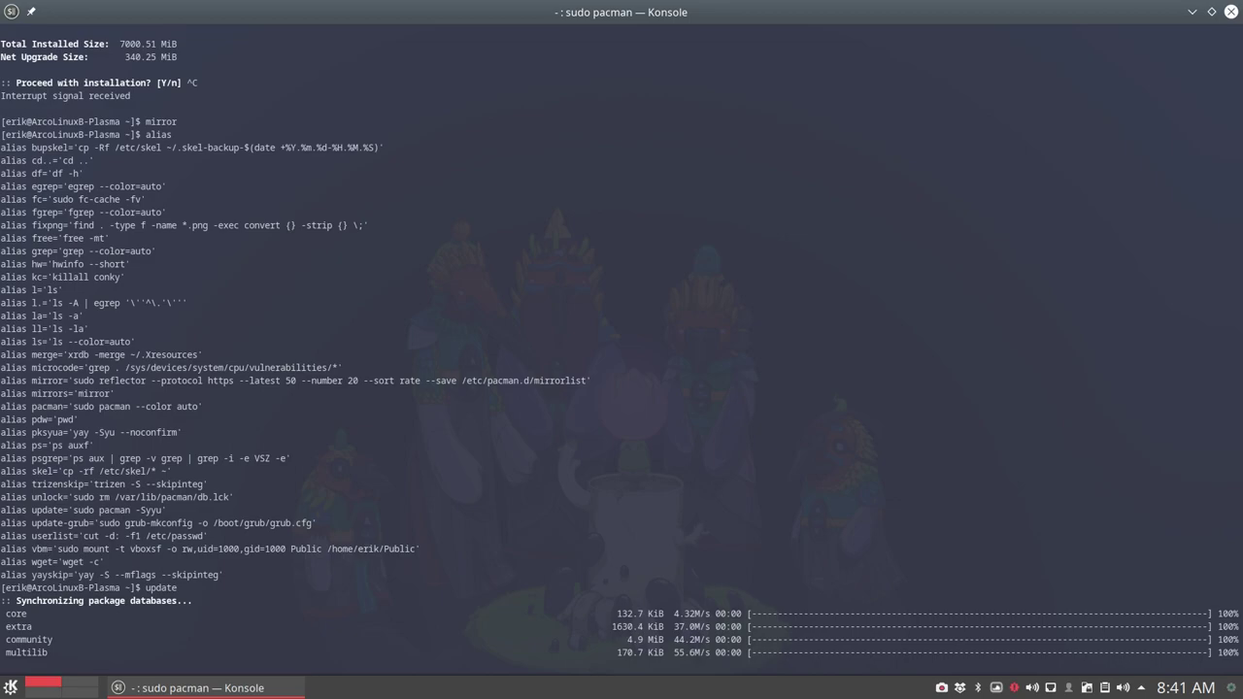
scroll(752, 538, up, 2)
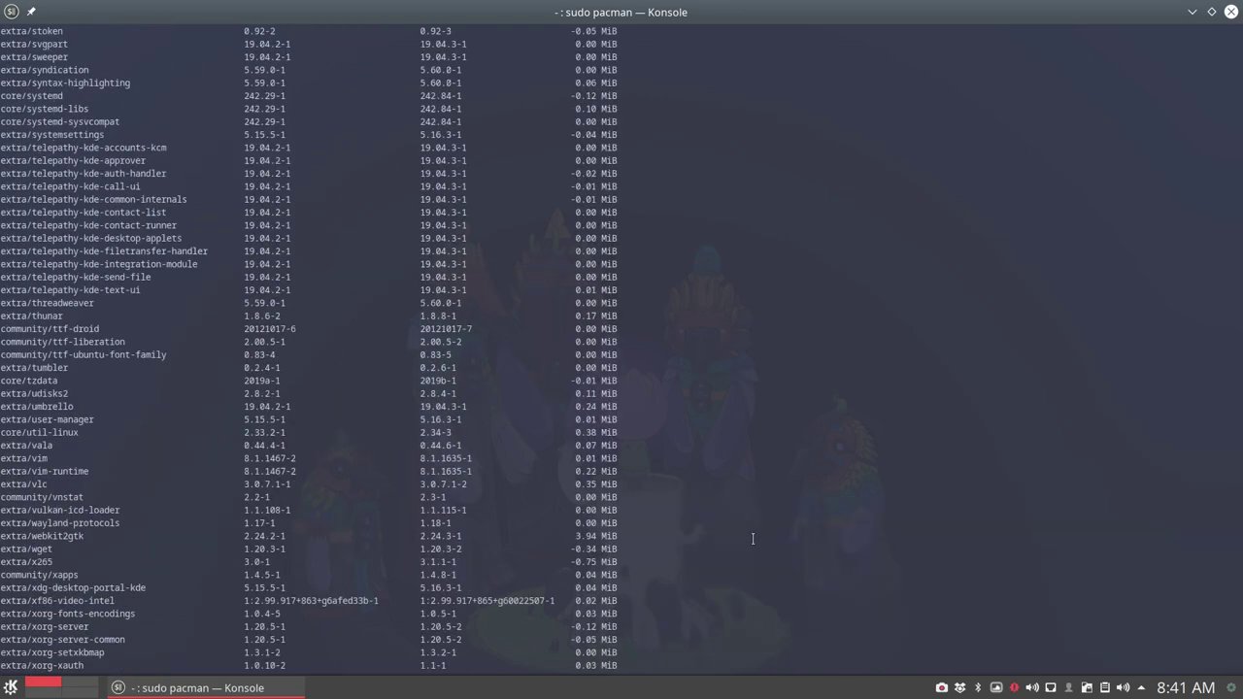
scroll(753, 538, up, 10)
scroll(753, 538, up, 10)
scroll(752, 538, up, 10)
scroll(752, 538, up, 10)
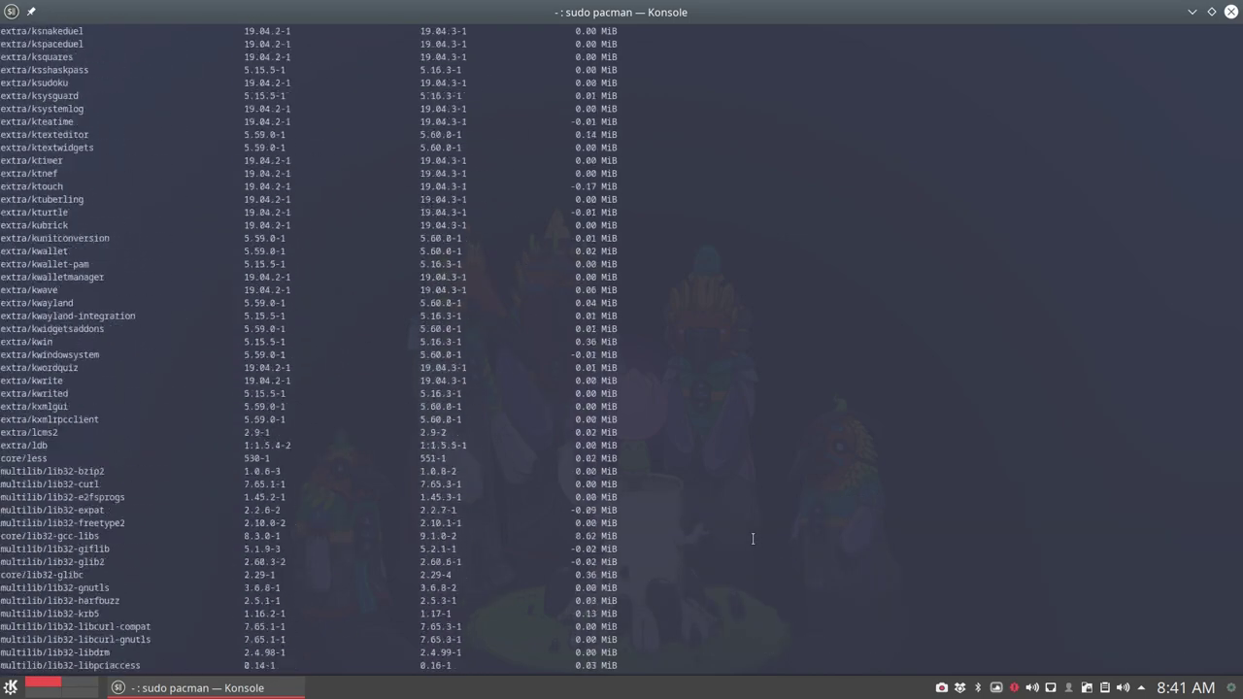
scroll(753, 538, up, 15)
scroll(752, 538, up, 15)
scroll(752, 538, up, 15)
scroll(753, 538, up, 15)
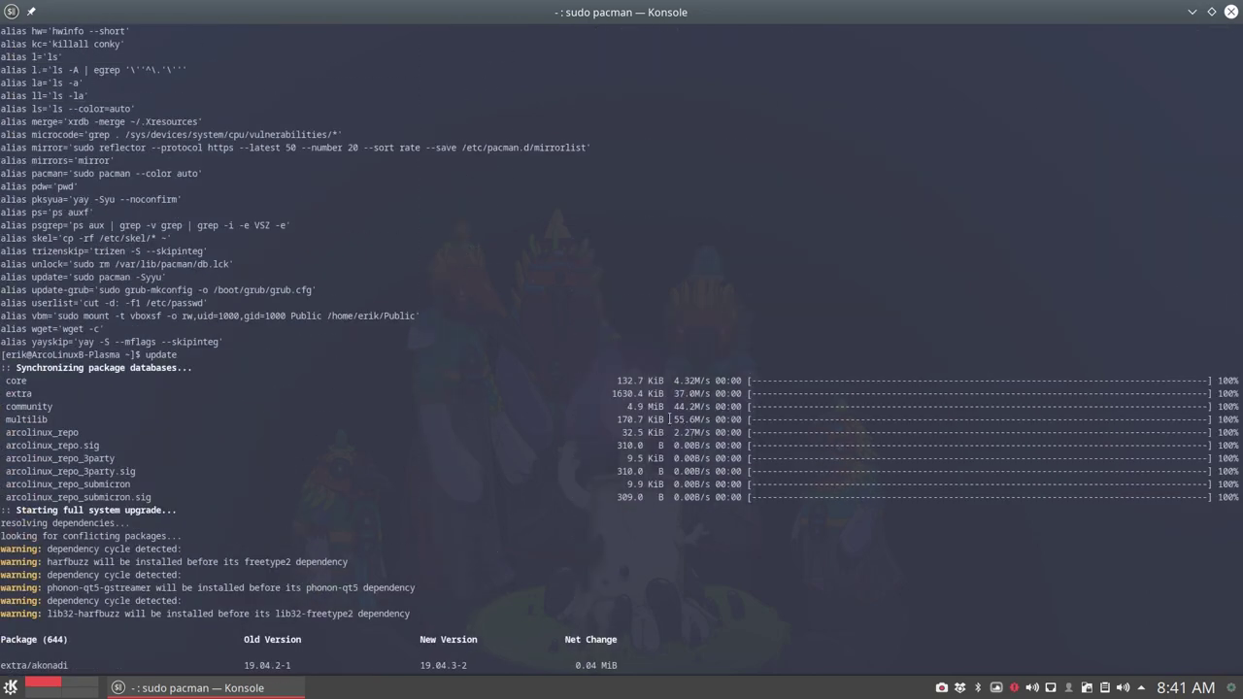
mouse_move(669, 420)
mouse_down()
mouse_move(699, 421)
mouse_move(682, 406)
mouse_move(703, 405)
mouse_up()
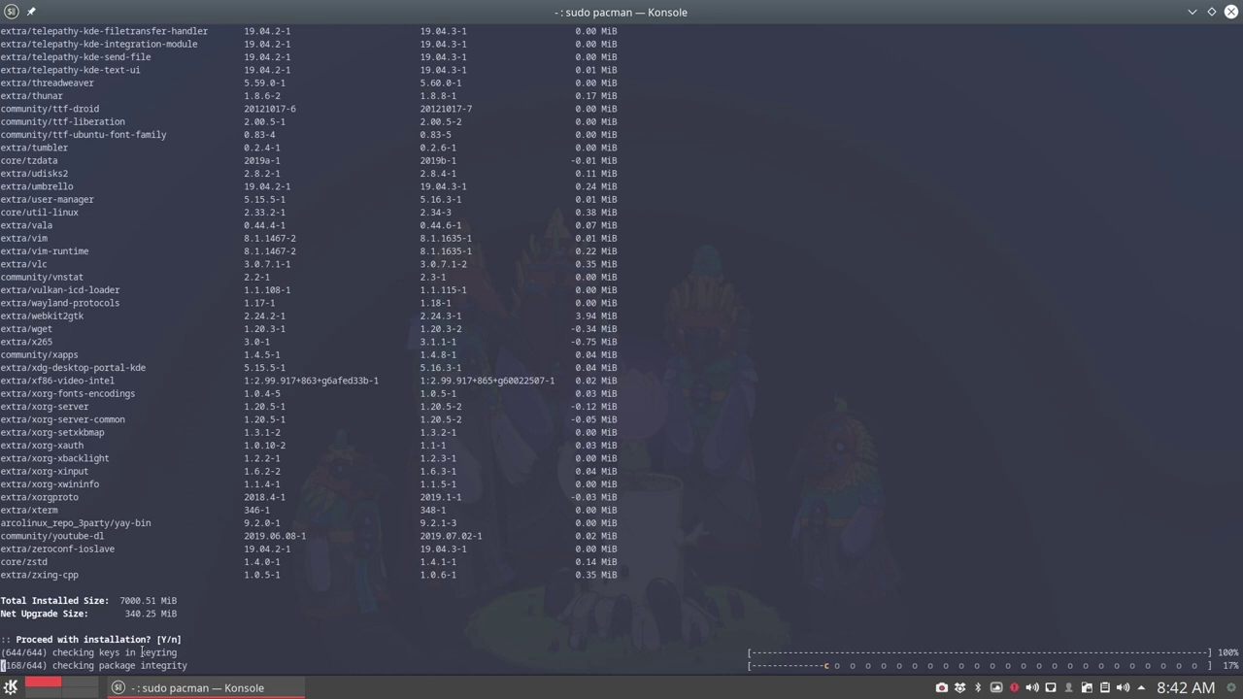
drag(143, 653, 178, 652)
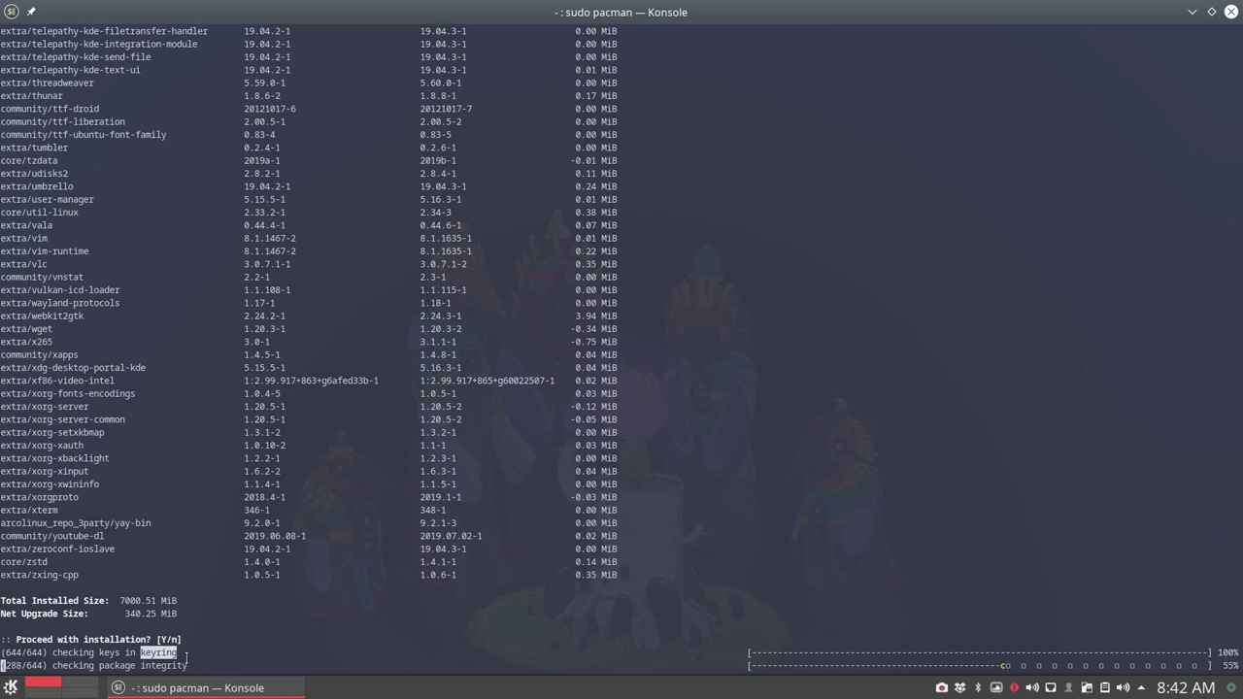
Step: Open a second bash terminal, then close it, leaving only the upgrade terminal
key(ctrl+alt+t)
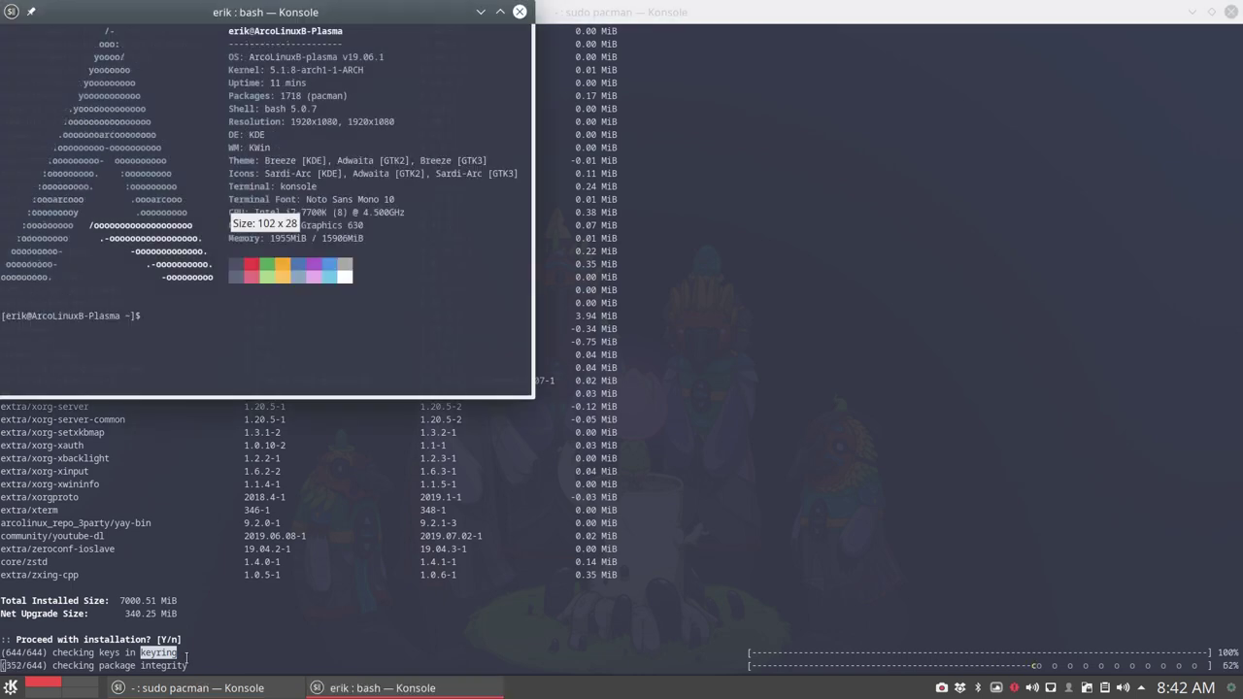
text(sudo pac)
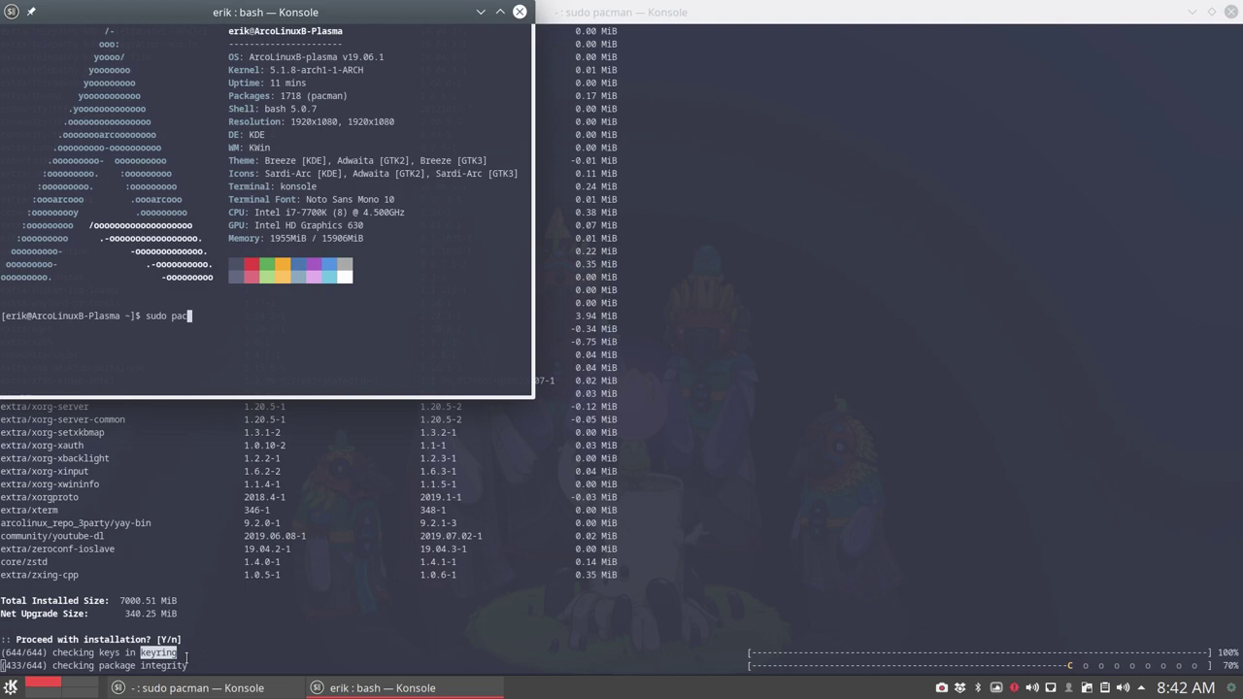
text(man -S )
text(arch)
text(linux-)
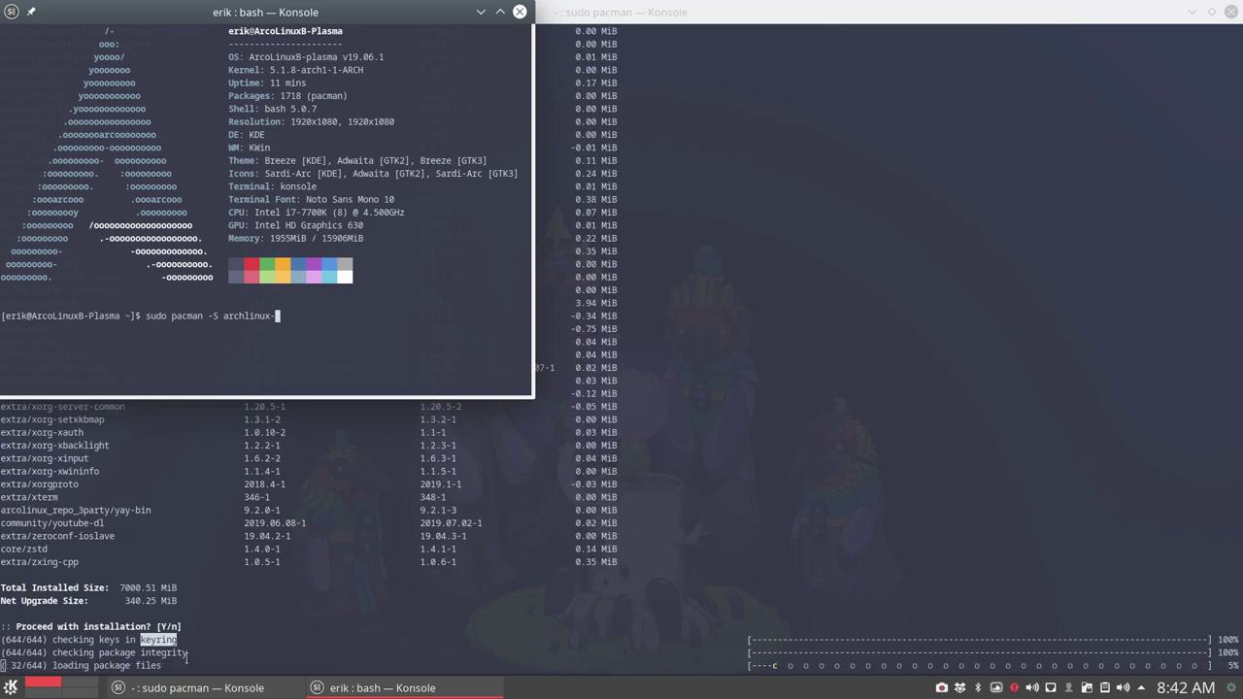
text(keyring)
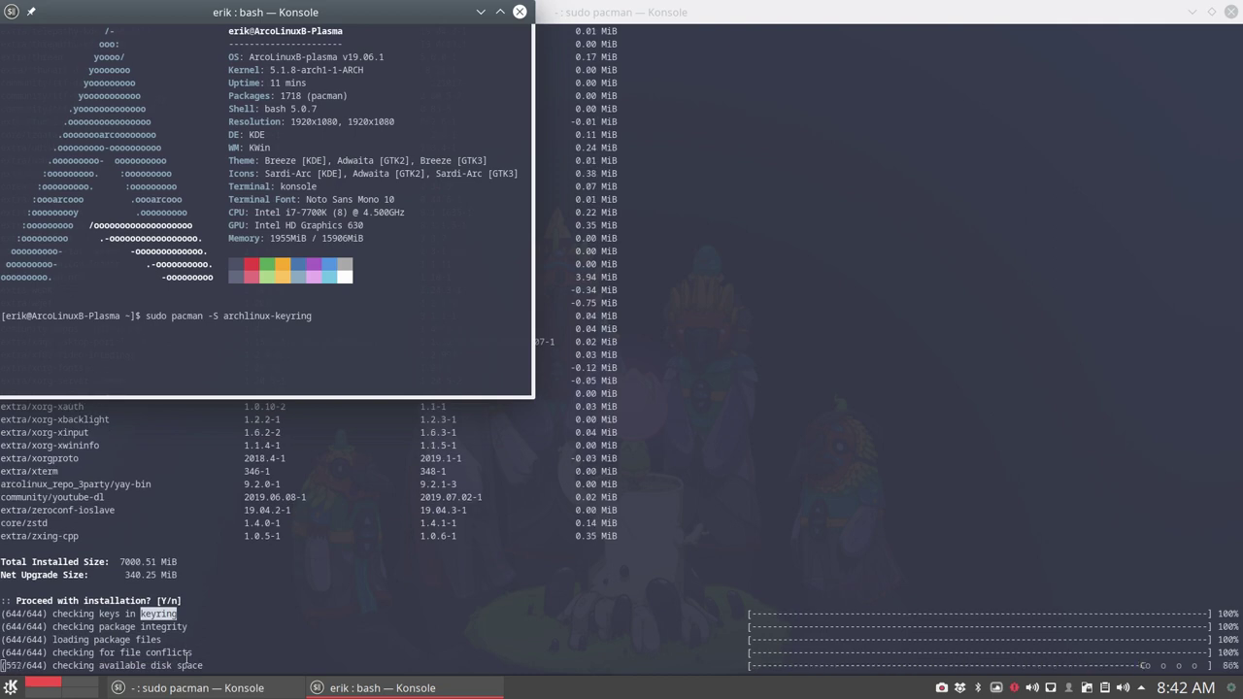
click(522, 12)
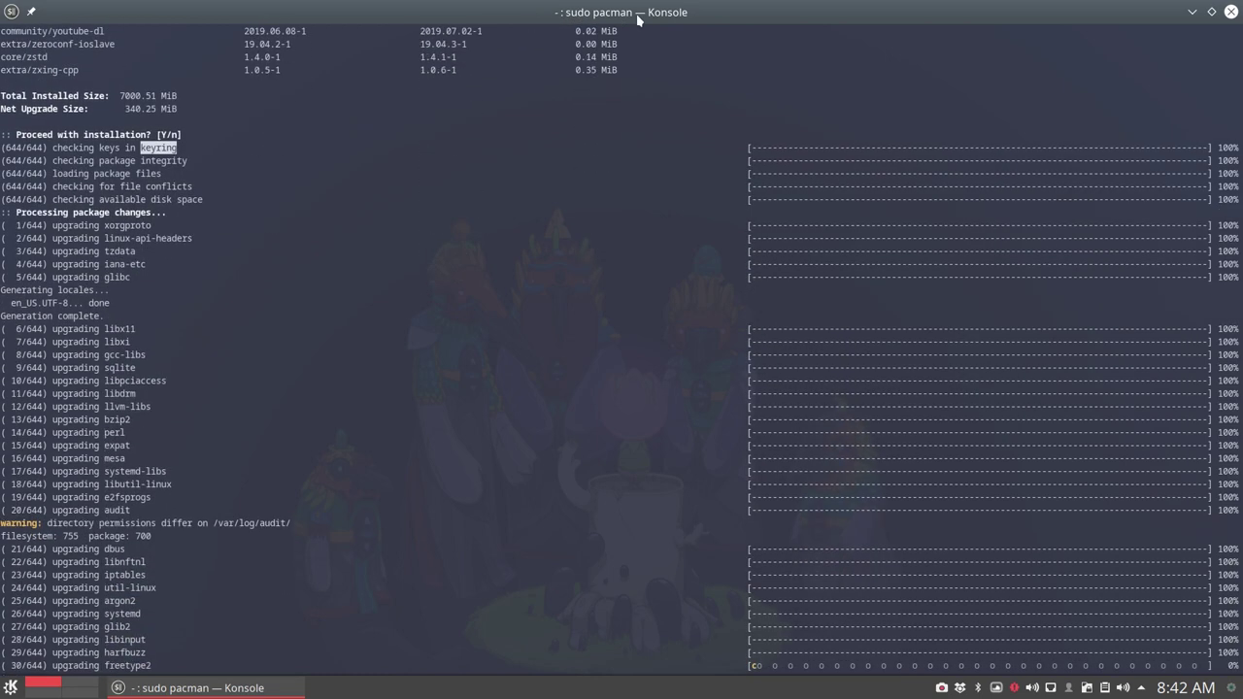
Step: Drag the upgrade terminal out of full screen into a mid-screen window
mouse_move(522, 17)
mouse_down()
mouse_move(635, 62)
mouse_move(375, 28)
mouse_move(181, 21)
mouse_move(499, 165)
mouse_move(621, 48)
mouse_move(644, 52)
mouse_move(816, 180)
mouse_move(355, 81)
mouse_move(586, 76)
mouse_up()
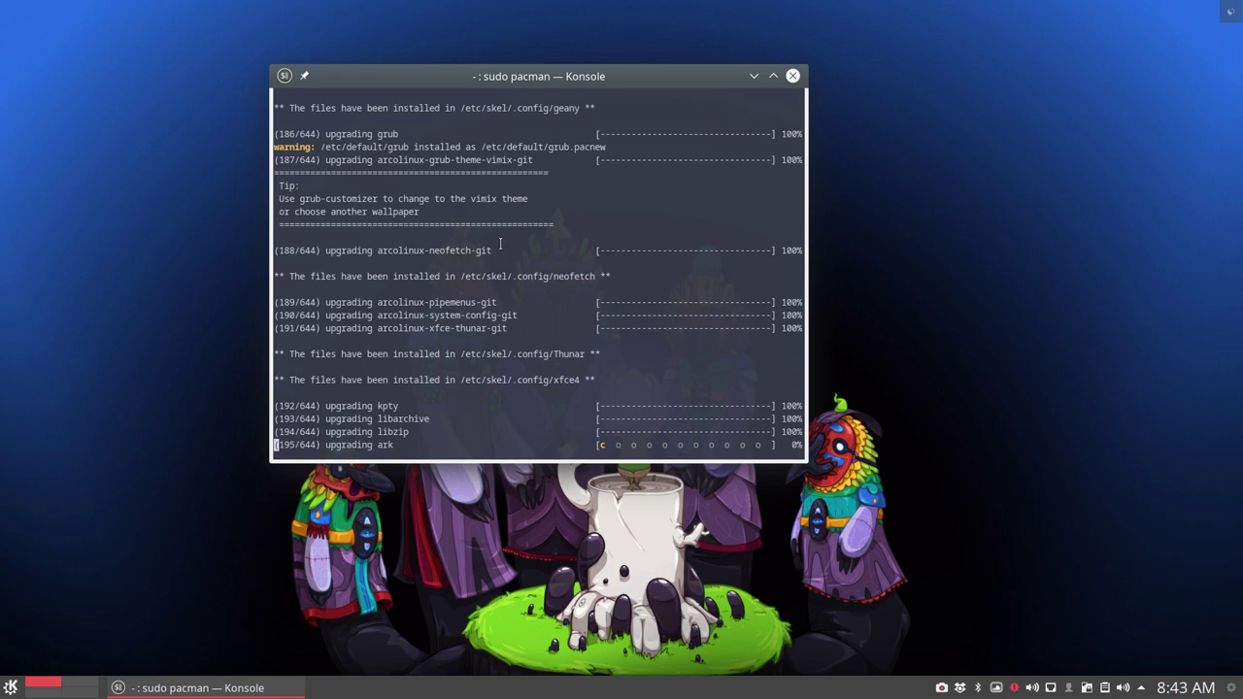
Step: Search the Application Launcher for 'spect', highlight Spectacle, and erase part of the search
click(10, 688)
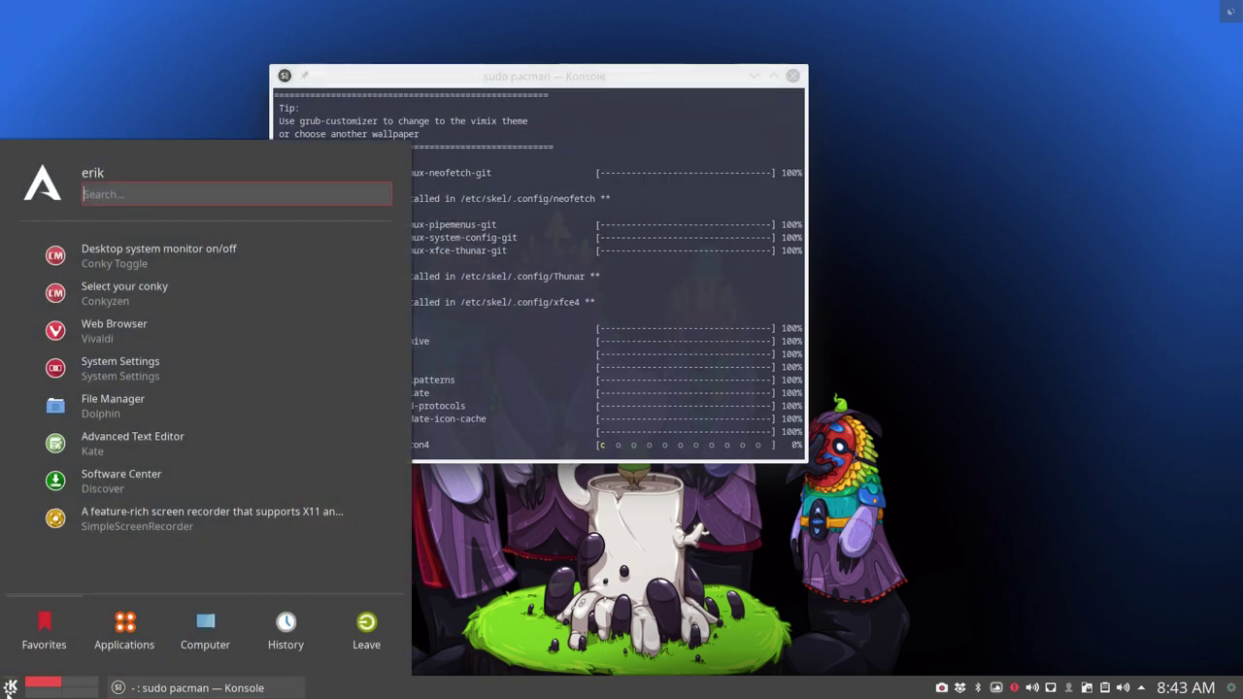
text(sc)
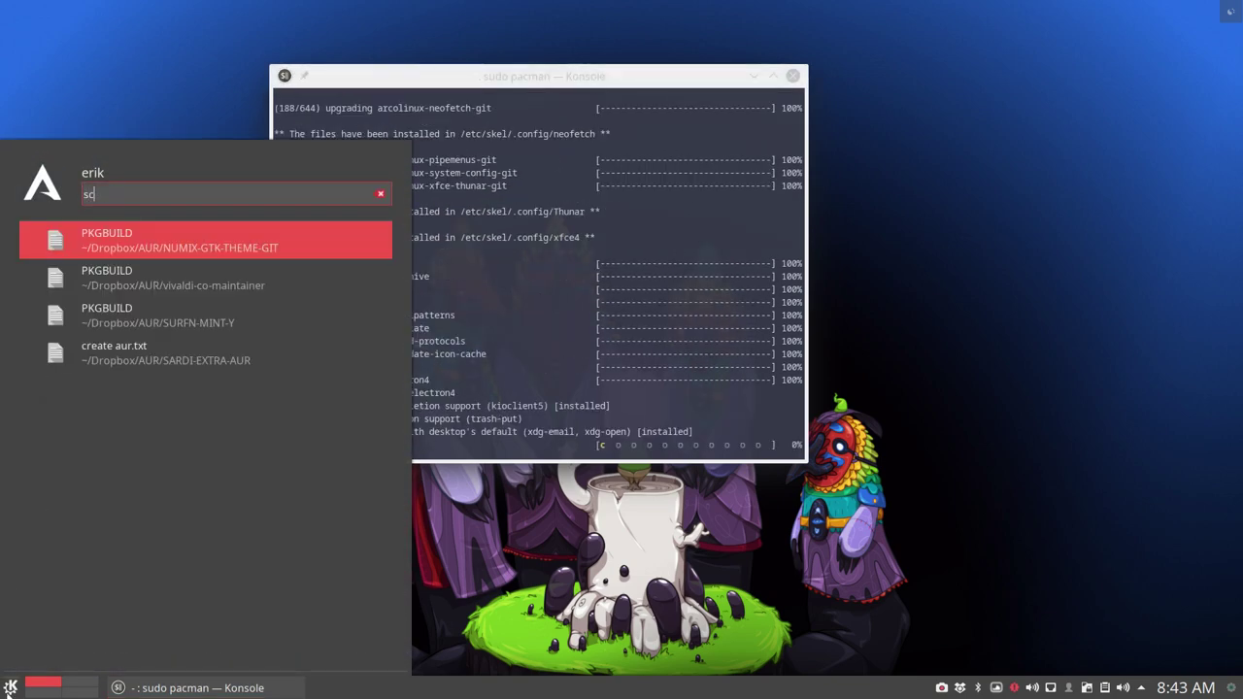
text(ree)
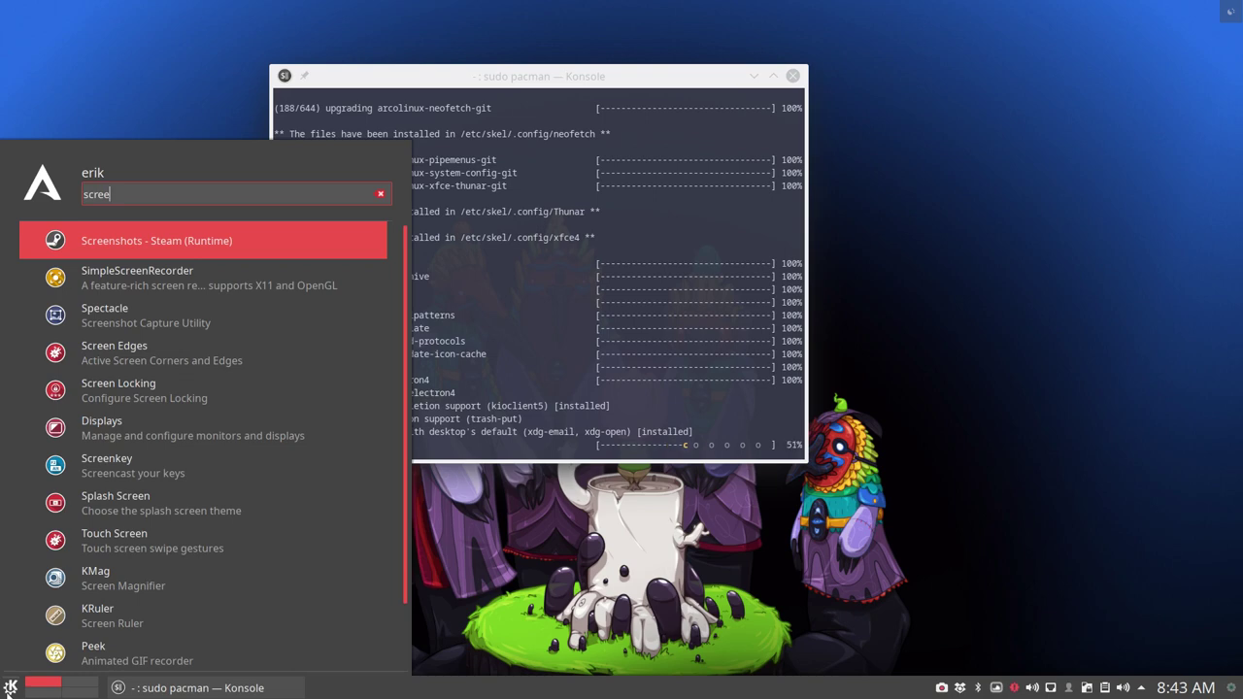
text(nsho)
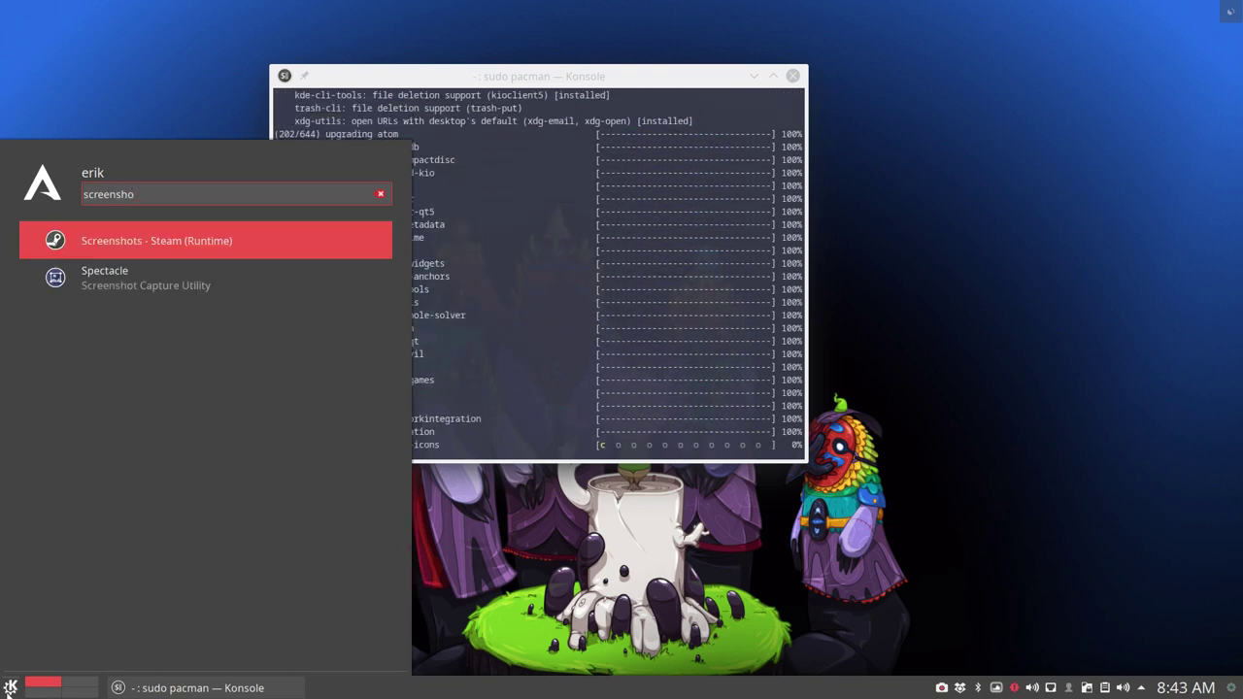
key(Down)
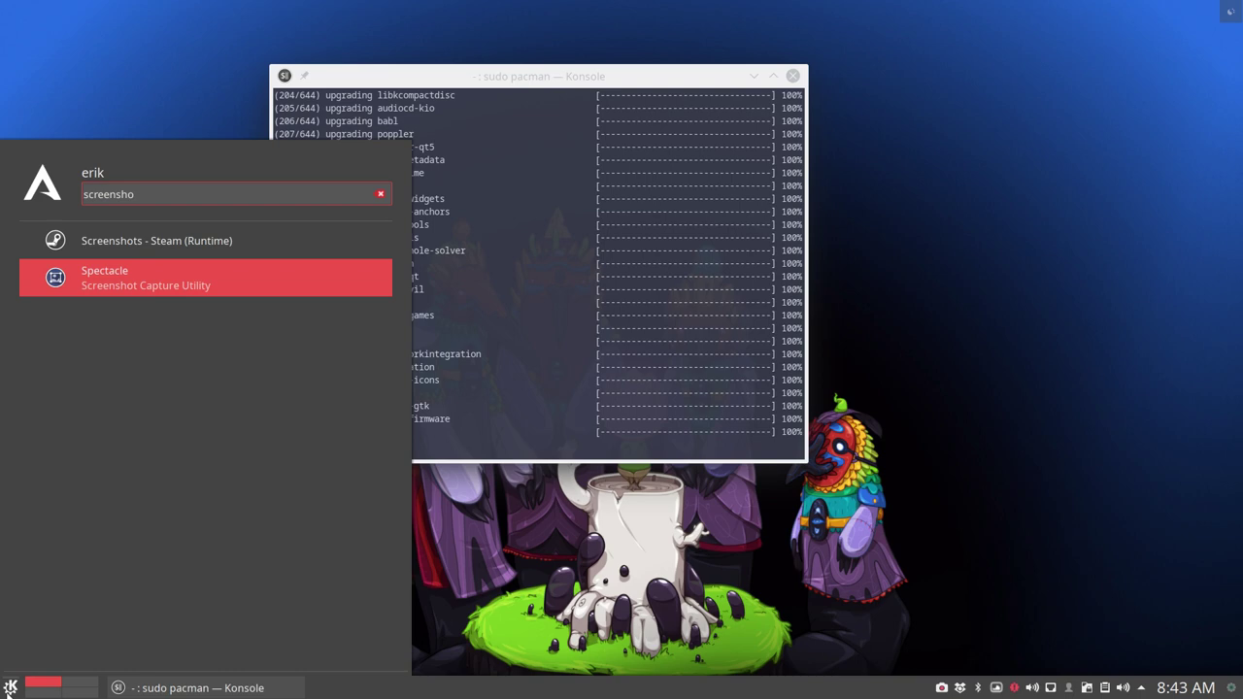
key(BackSpace)
key(BackSpace)
key(BackSpace)
key(BackSpace)
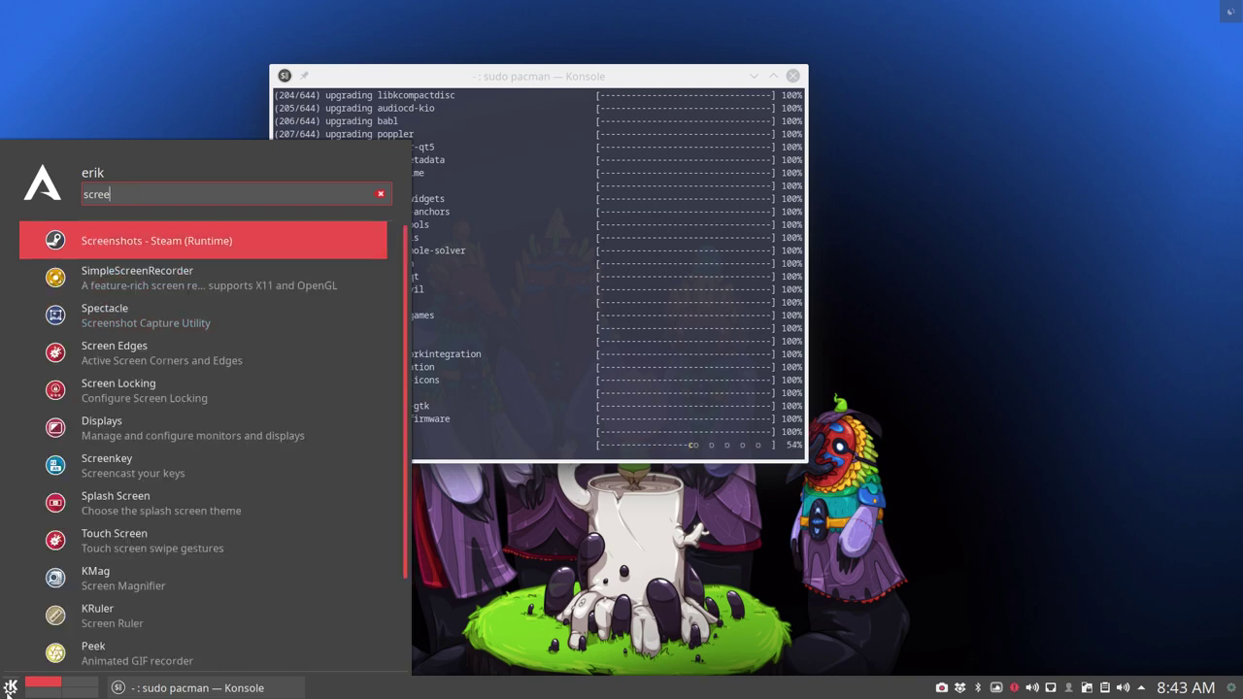
key(BackSpace)
key(BackSpace)
key(BackSpace)
key(BackSpace)
text(pec)
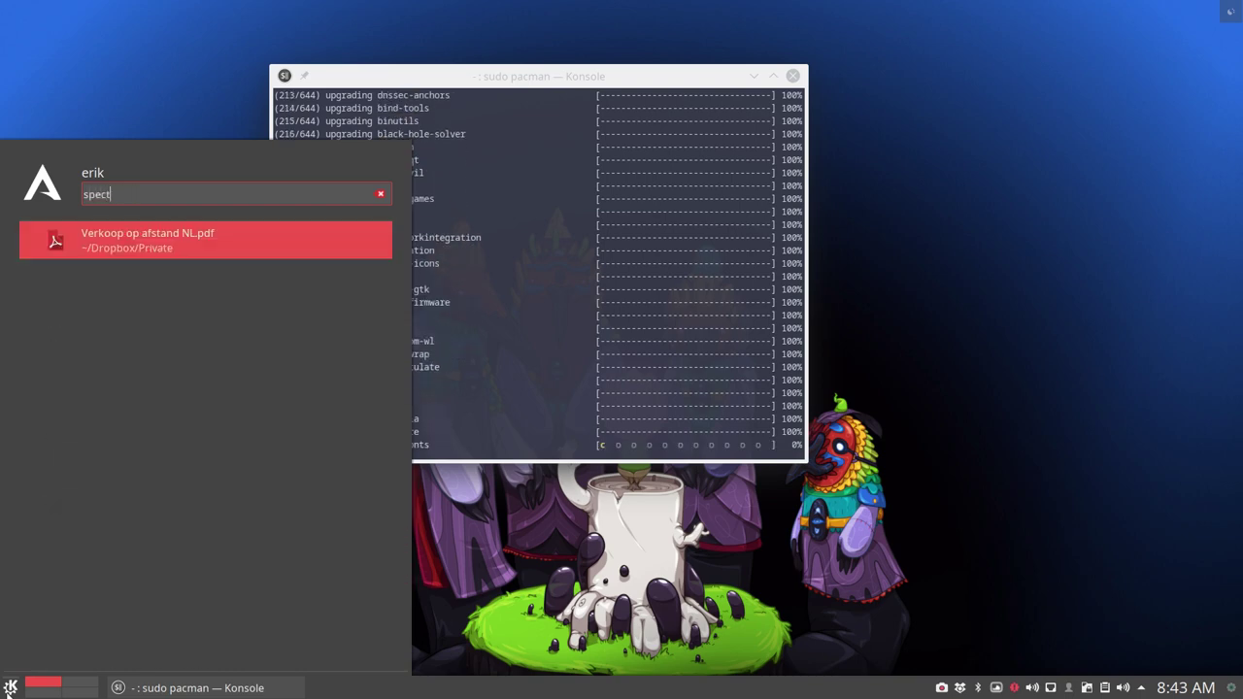
text(t)
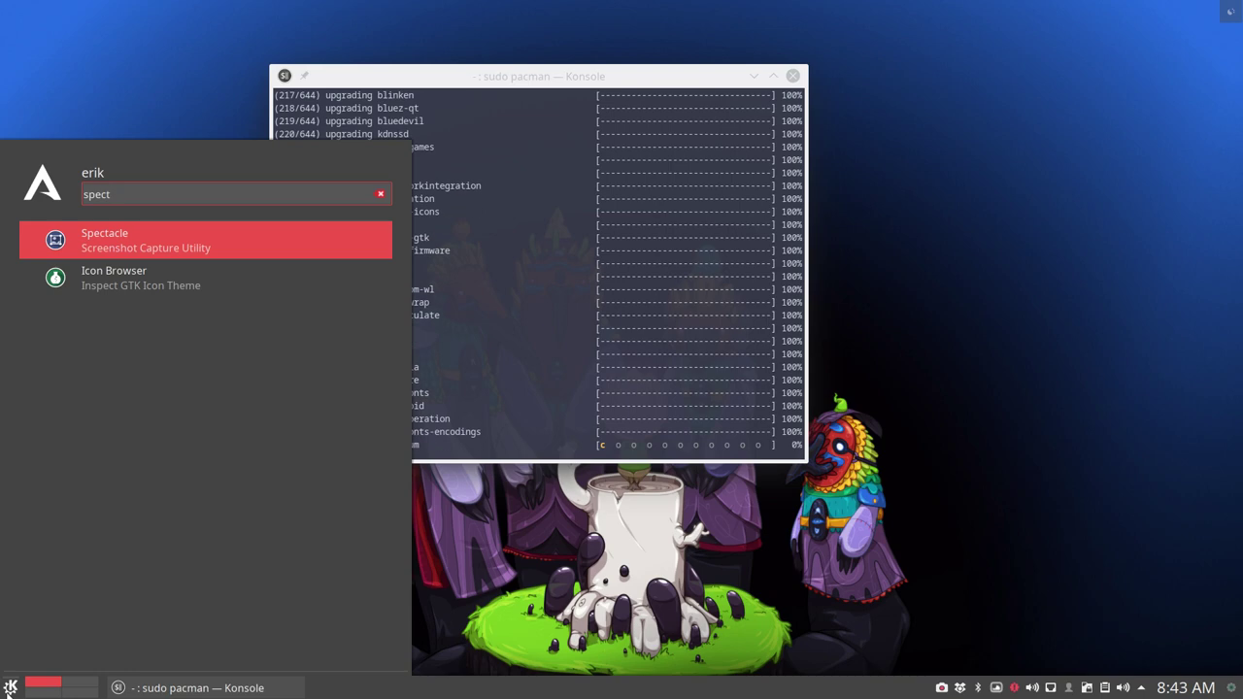
Step: Launch Spectacle, move it over the terminal, and keep Active Window as the capture area
click(194, 255)
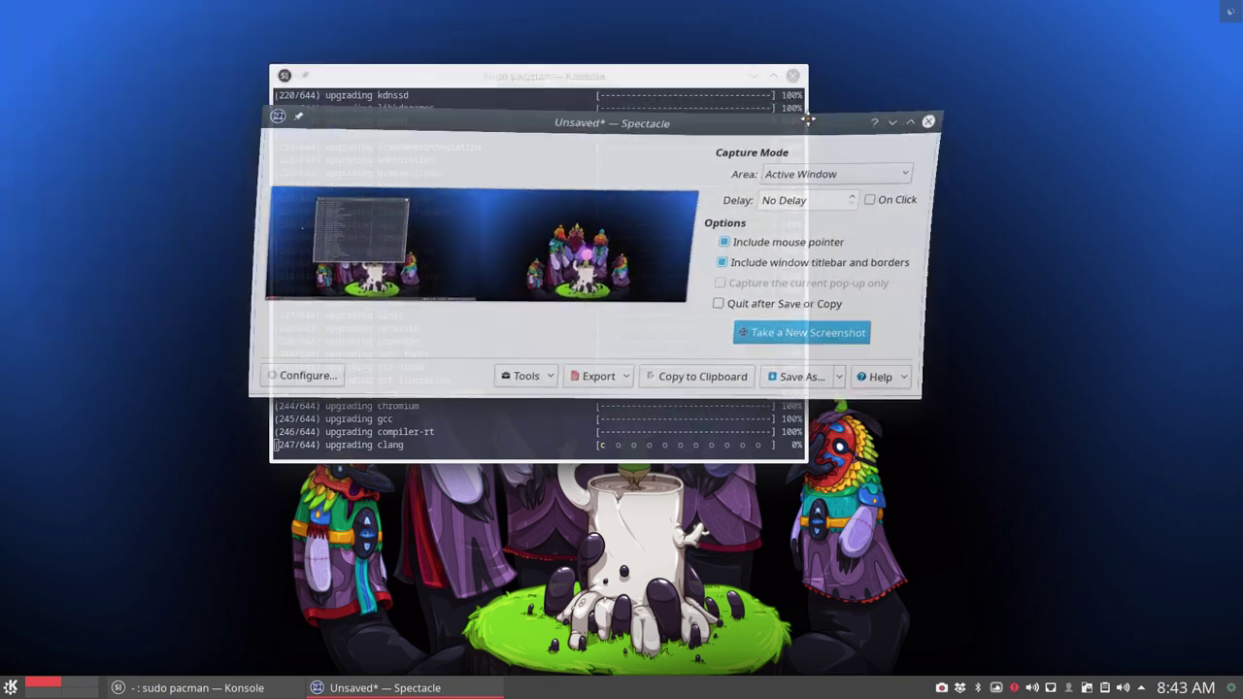
drag(553, 20, 821, 130)
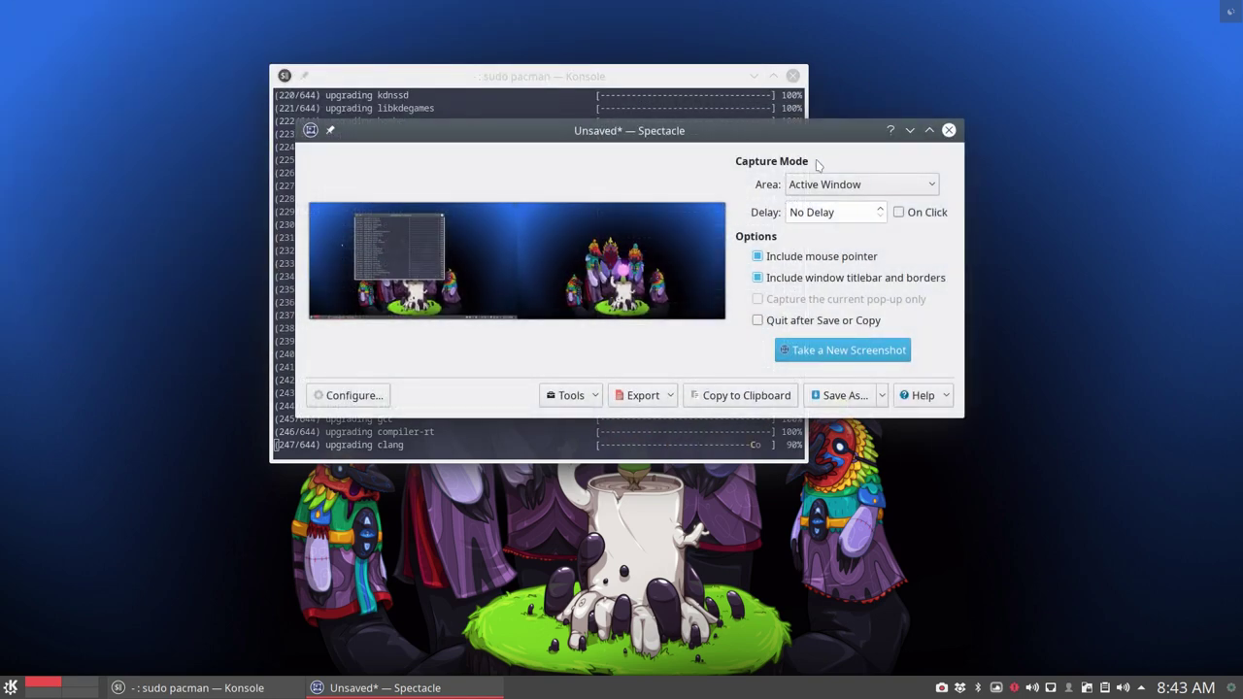
click(853, 185)
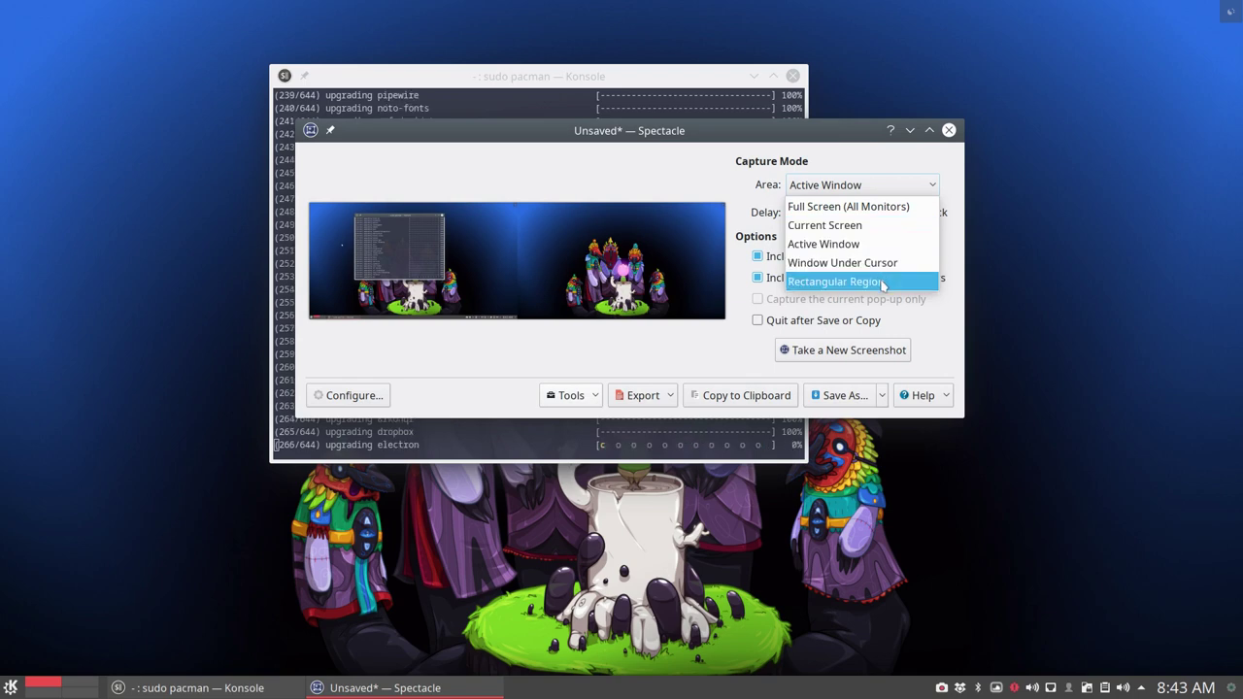
click(693, 365)
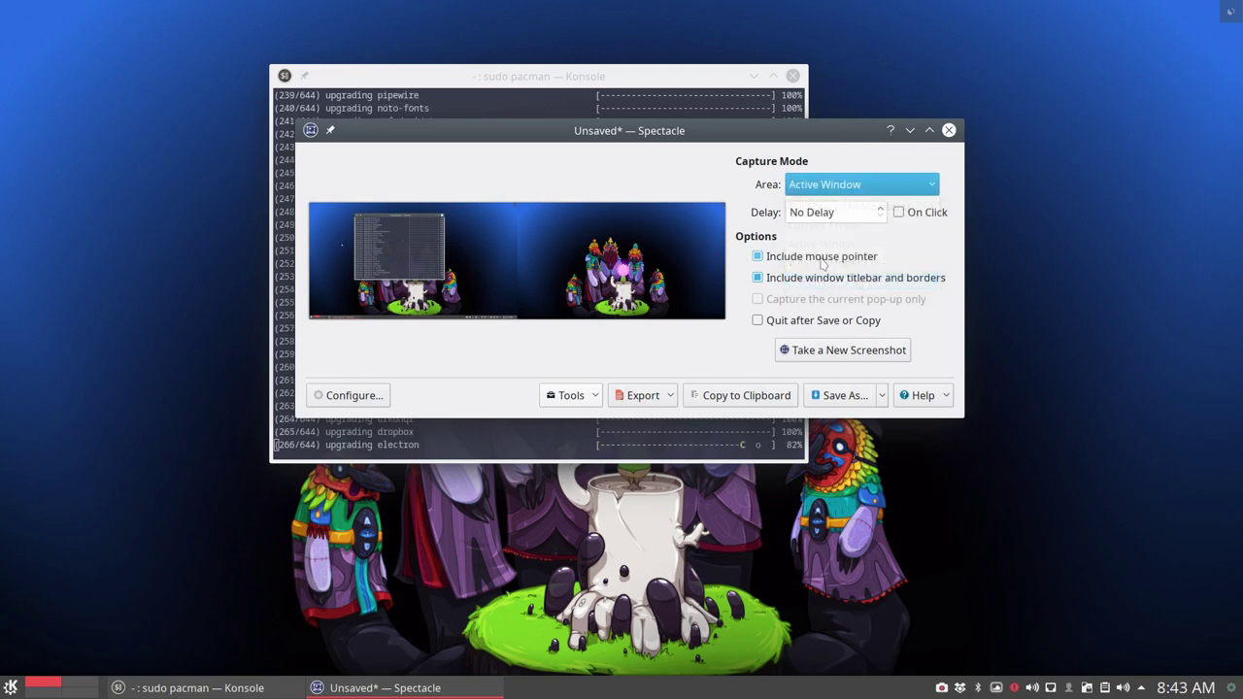
click(841, 185)
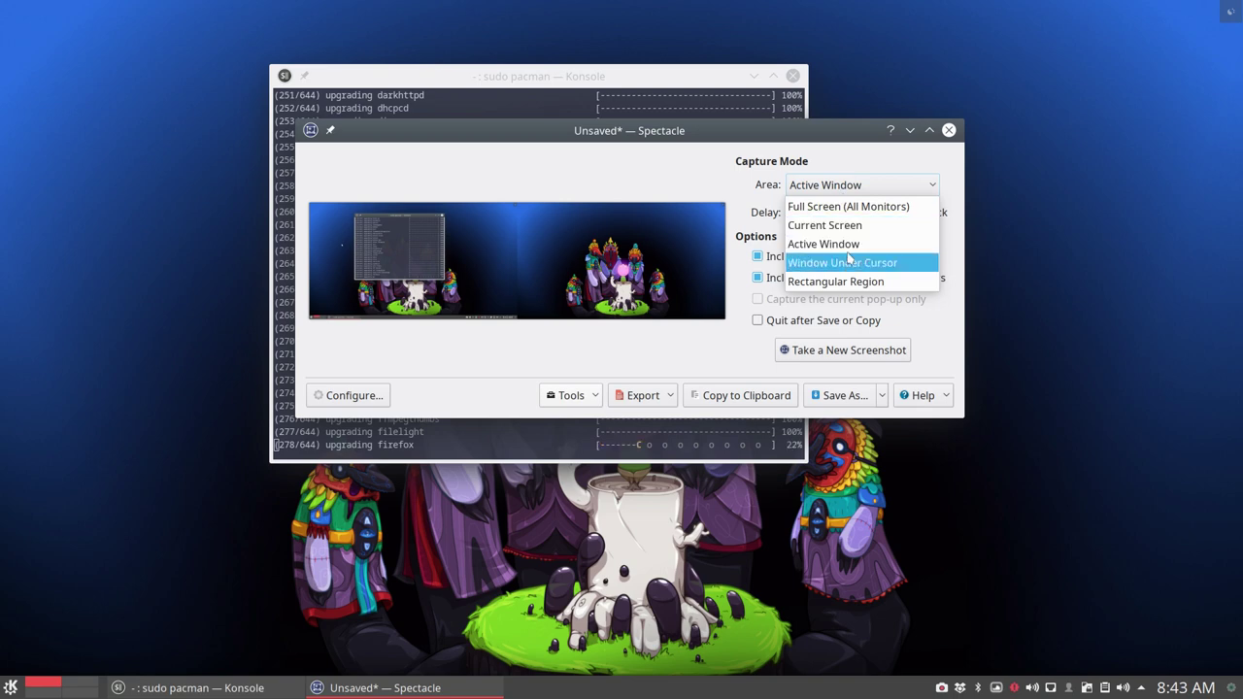
click(849, 297)
Step: Take a new active-window screenshot and open Spectacle's settings from the Tools menu
click(839, 357)
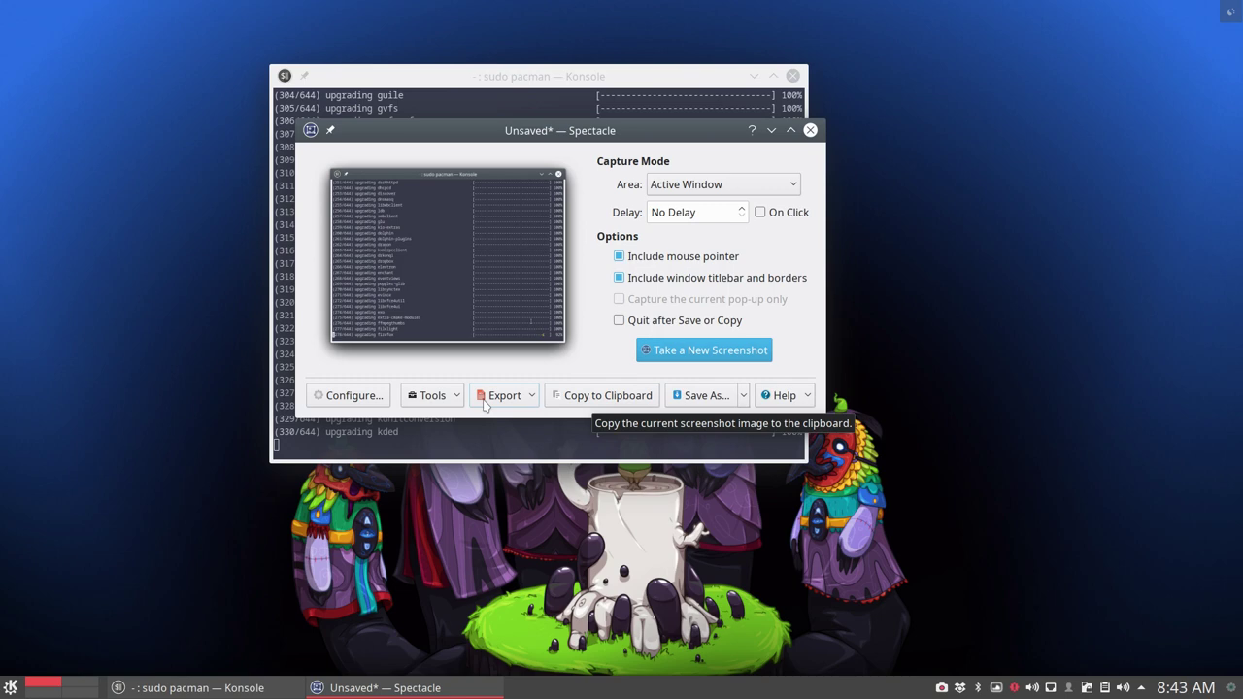
click(430, 395)
click(370, 395)
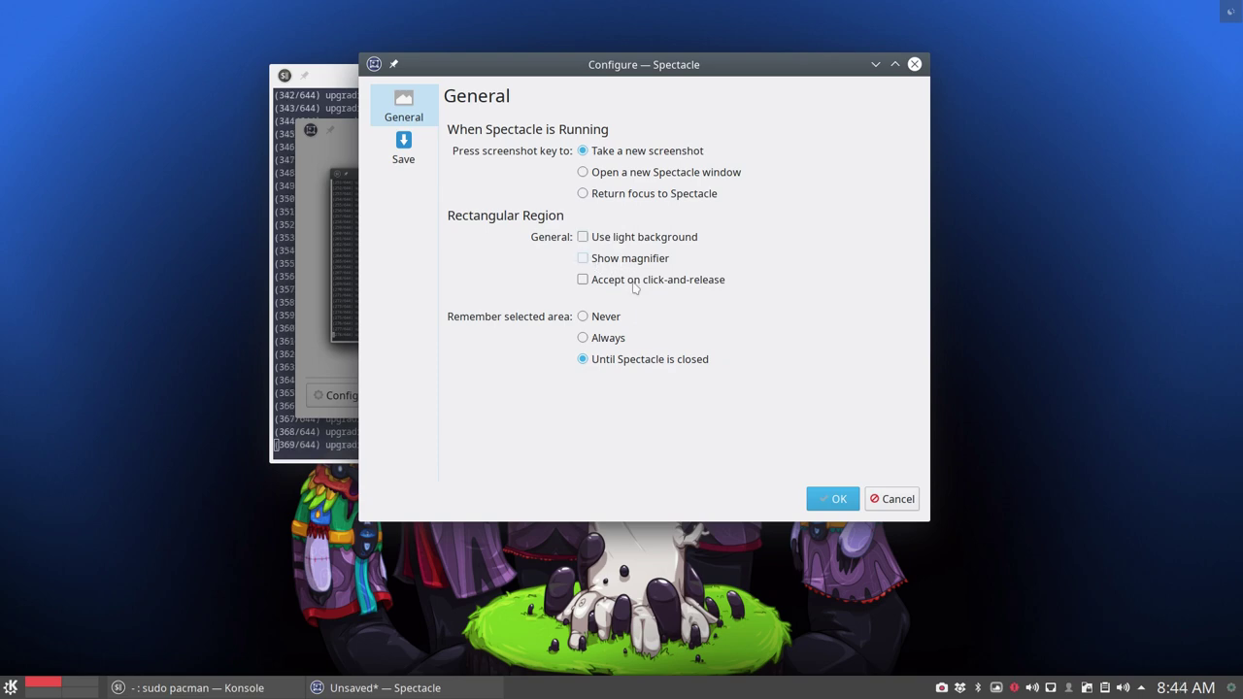
Step: Change Spectacle's save Filename format from PNG to JPEG and confirm with OK
click(424, 155)
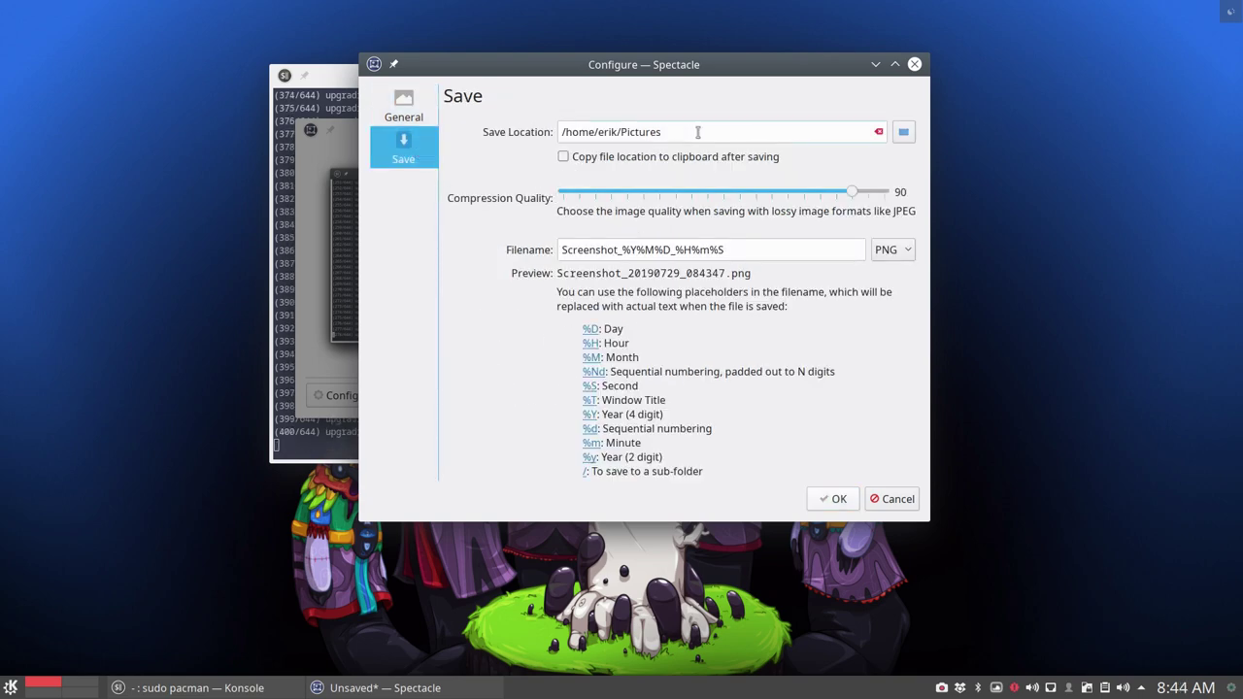
click(891, 250)
click(901, 333)
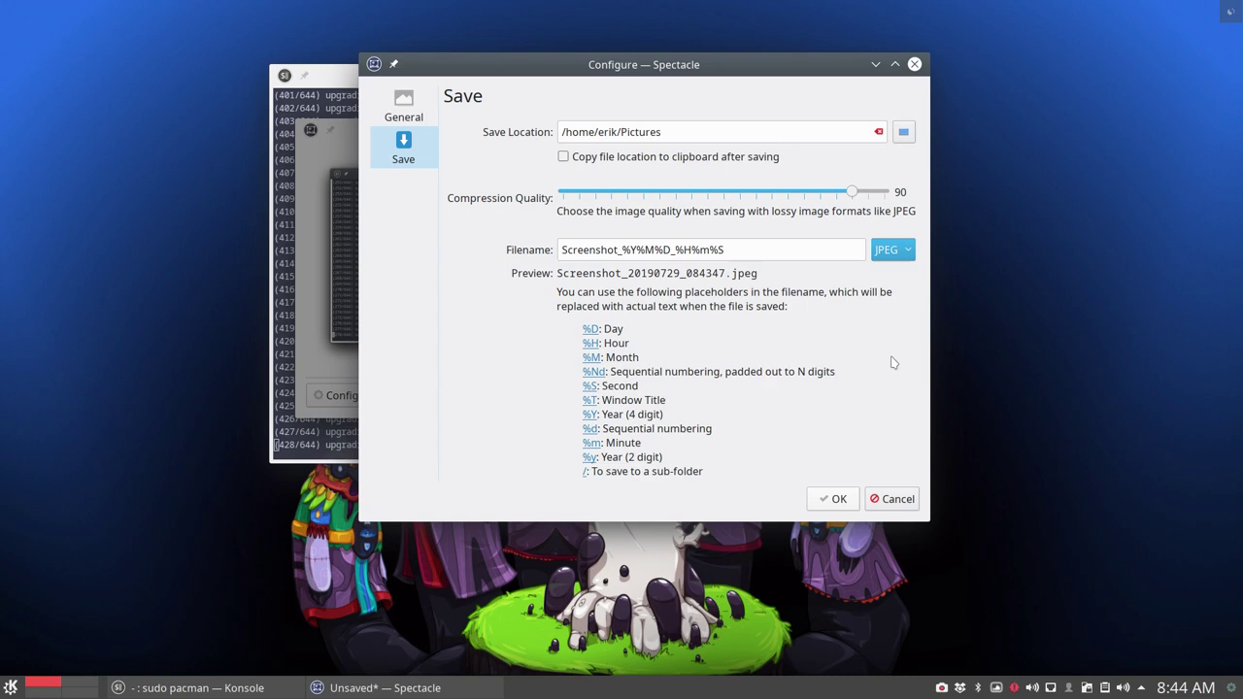
click(840, 501)
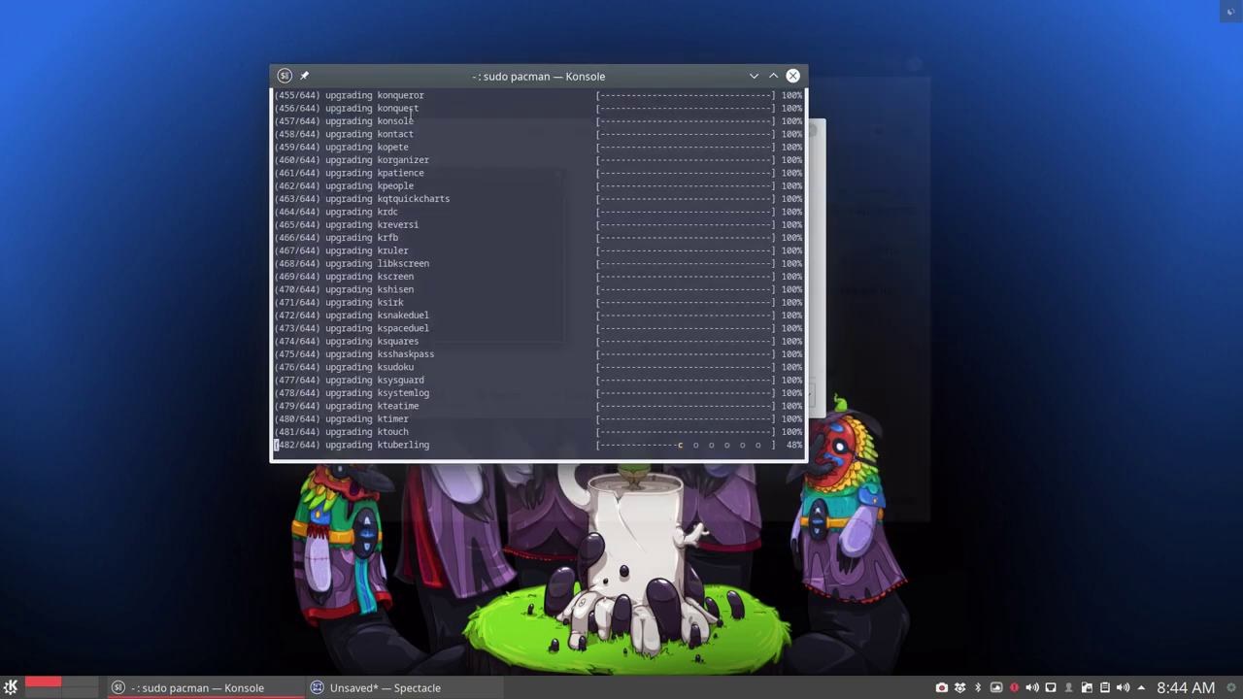
Step: Move Konsole left and Spectacle right, then close Spectacle
drag(644, 80, 466, 70)
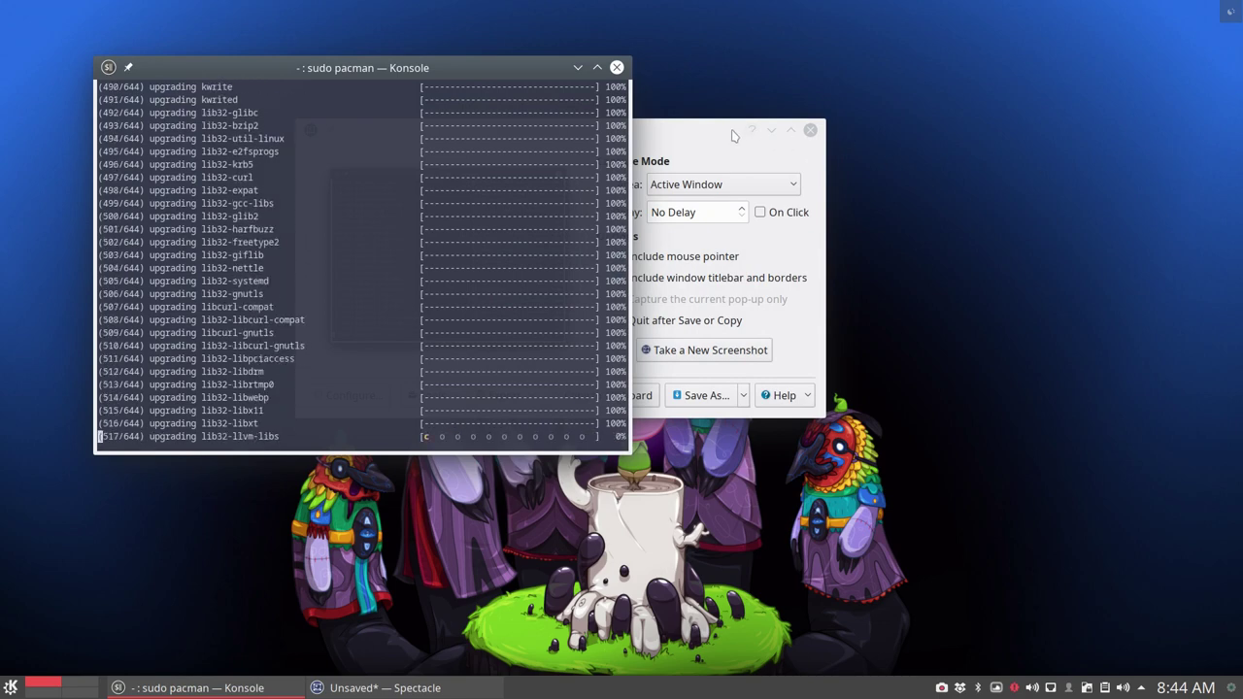
drag(723, 130, 1092, 123)
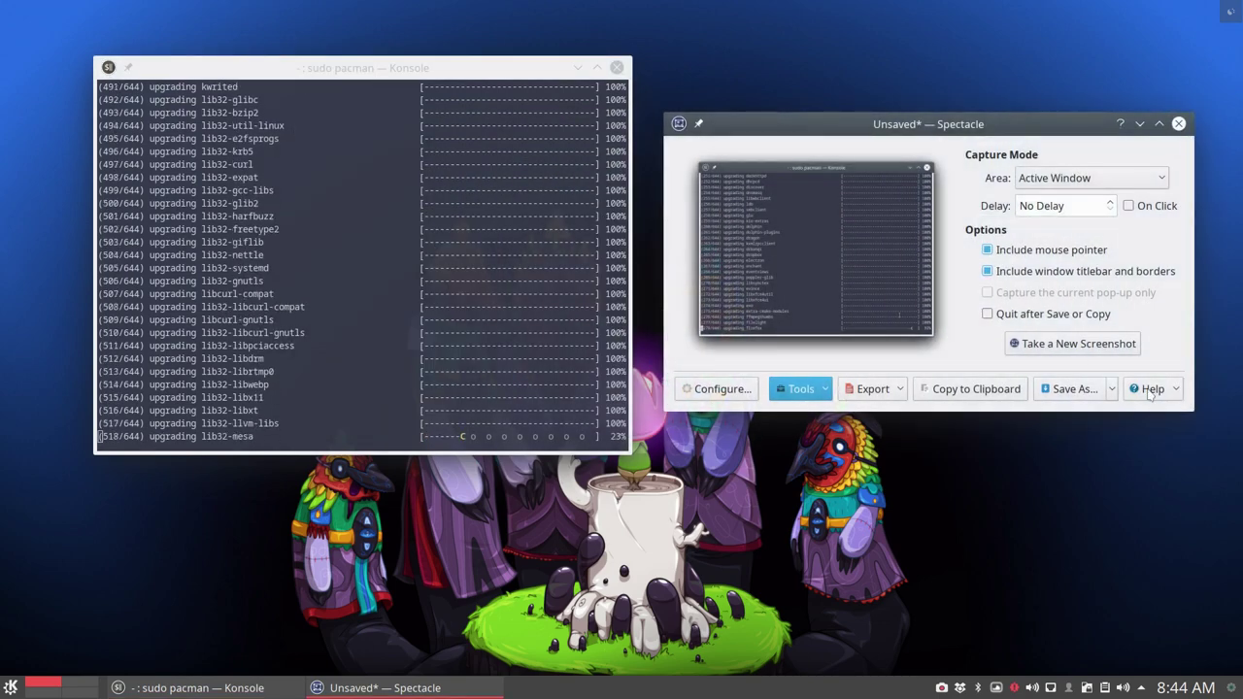
click(1177, 123)
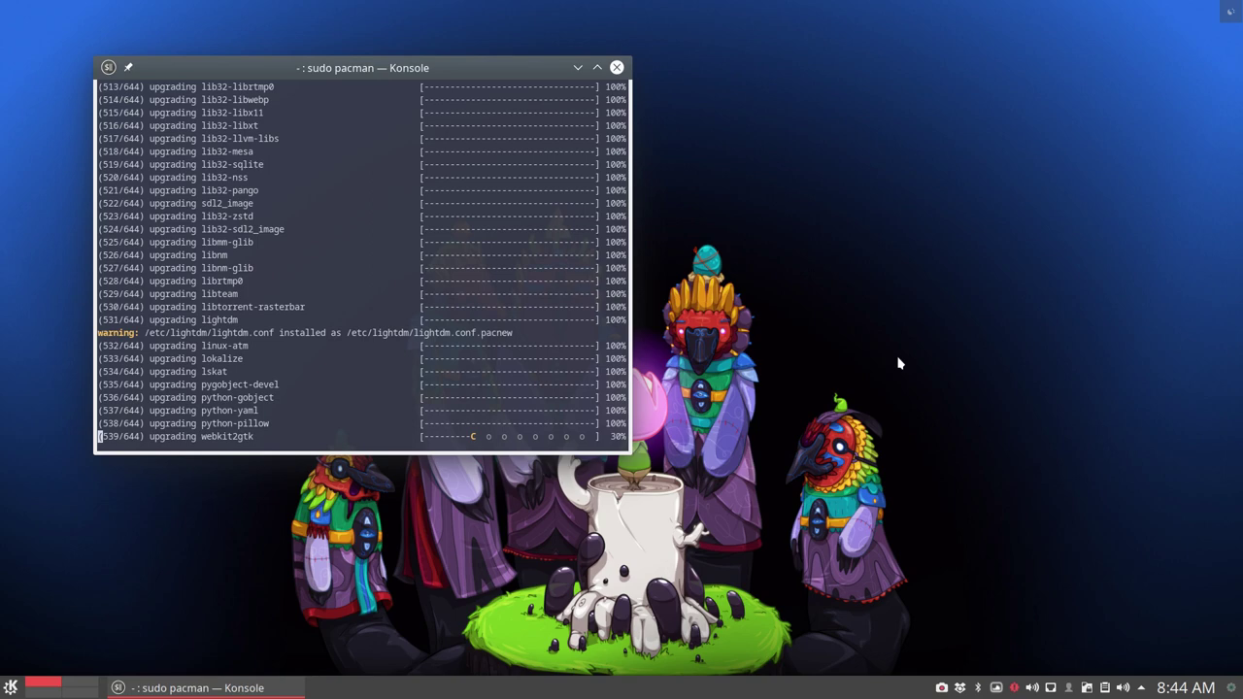
Step: Open Global Shortcuts from the launcher, maximize and close it, then launch System Settings
click(11, 687)
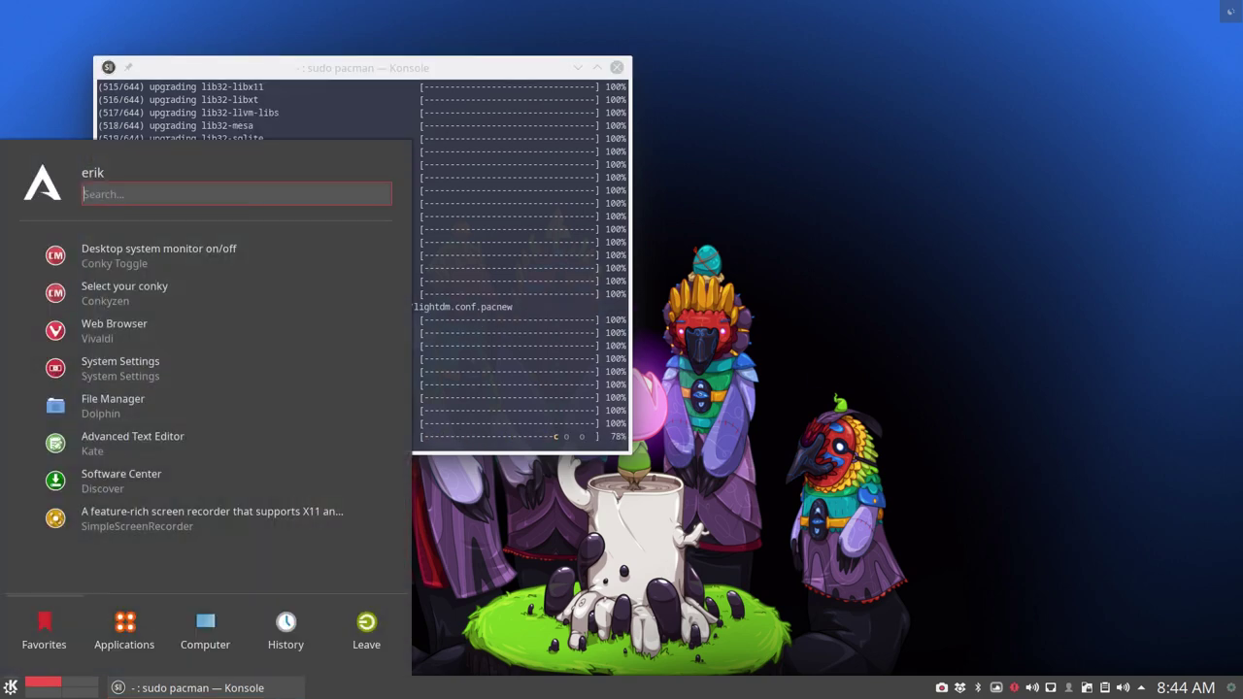
text(key)
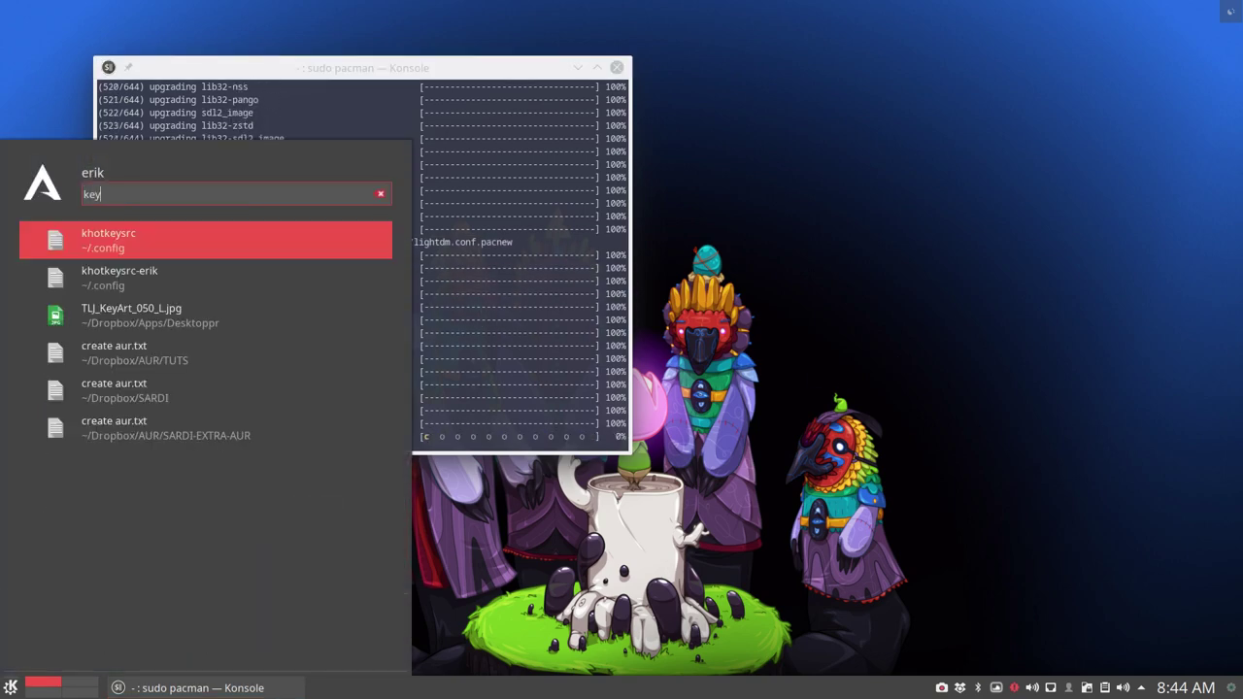
text(b)
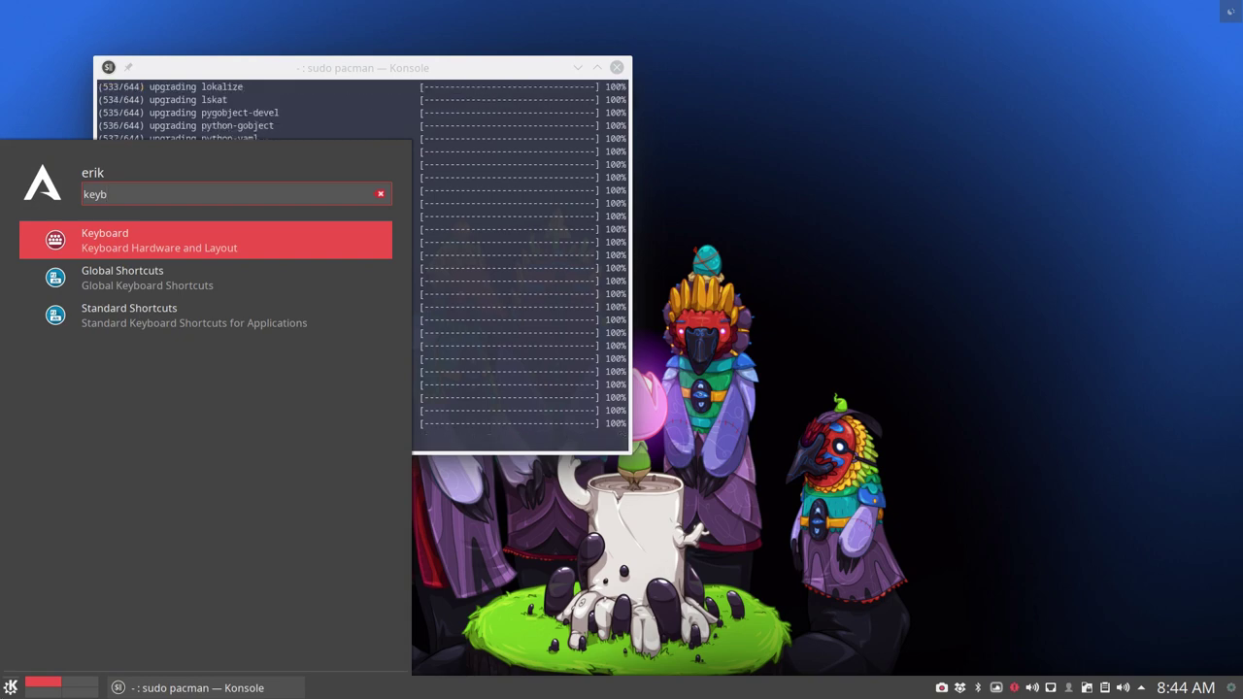
click(148, 288)
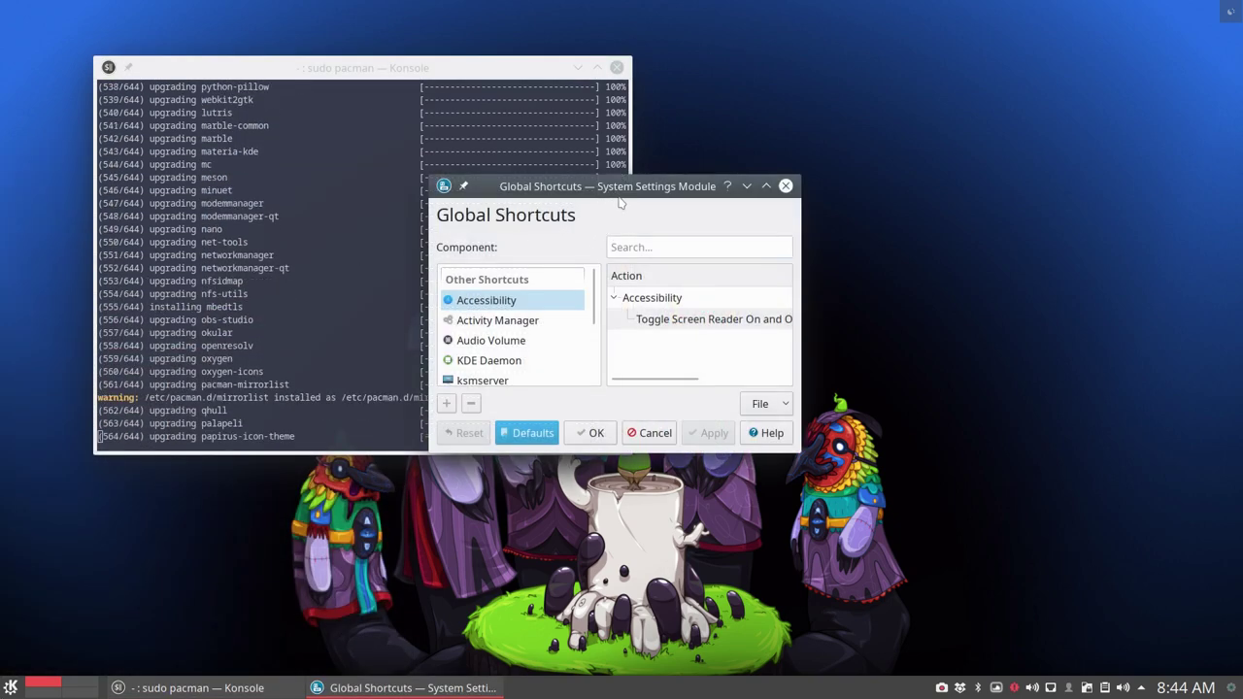
double_click(631, 189)
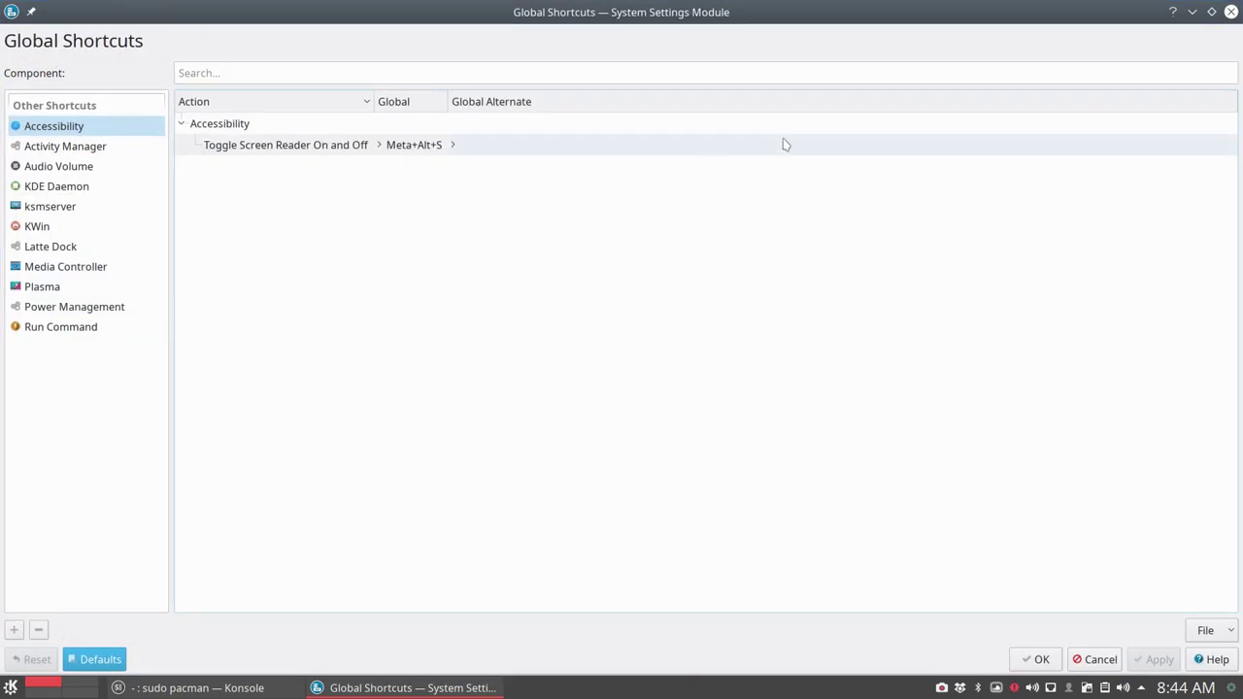
click(1230, 11)
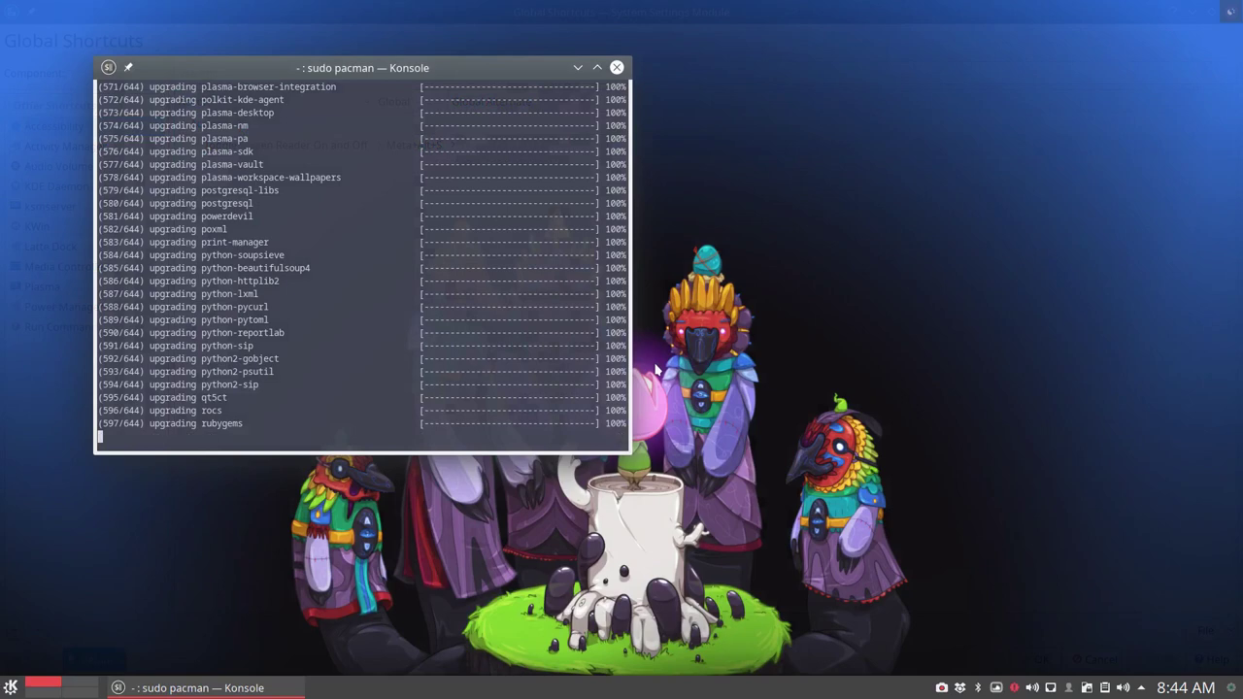
click(12, 687)
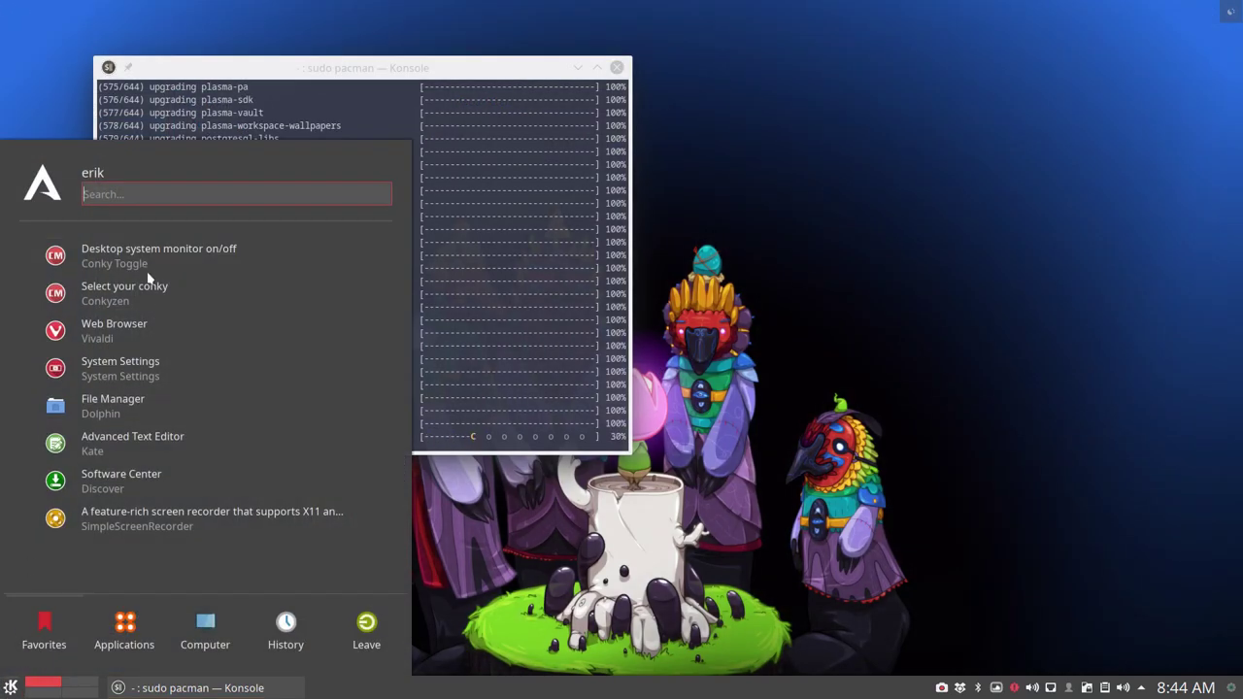
click(121, 364)
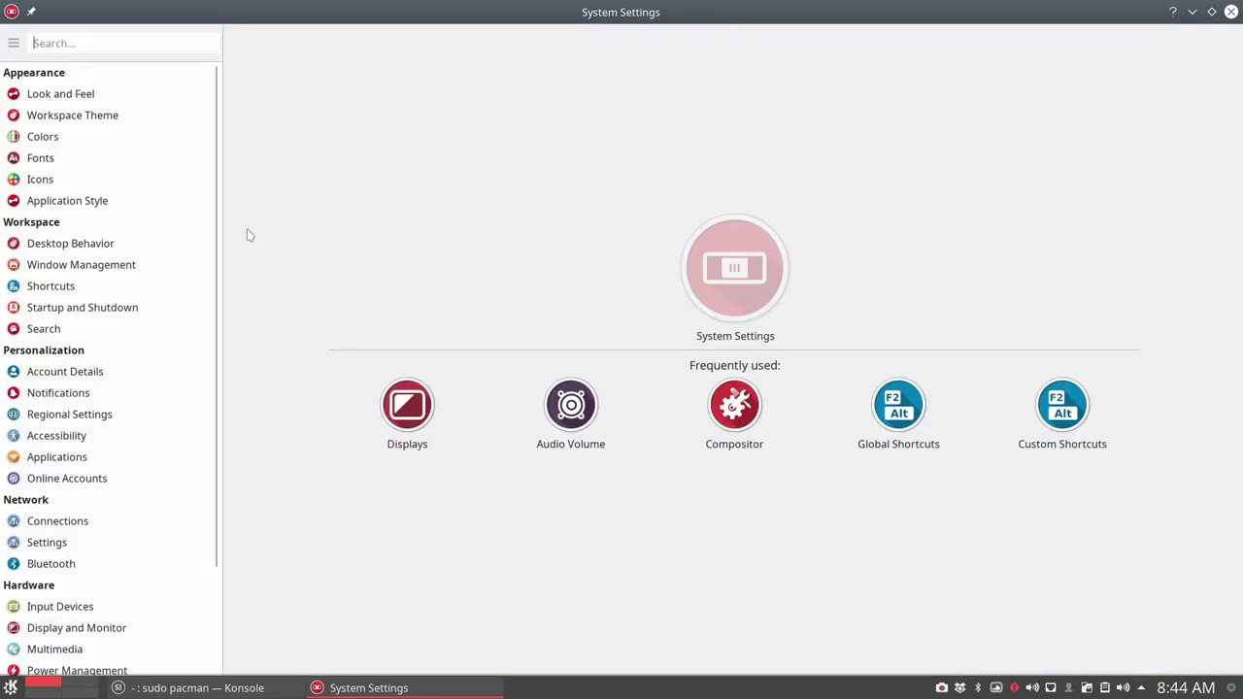
mouse_move(70, 242)
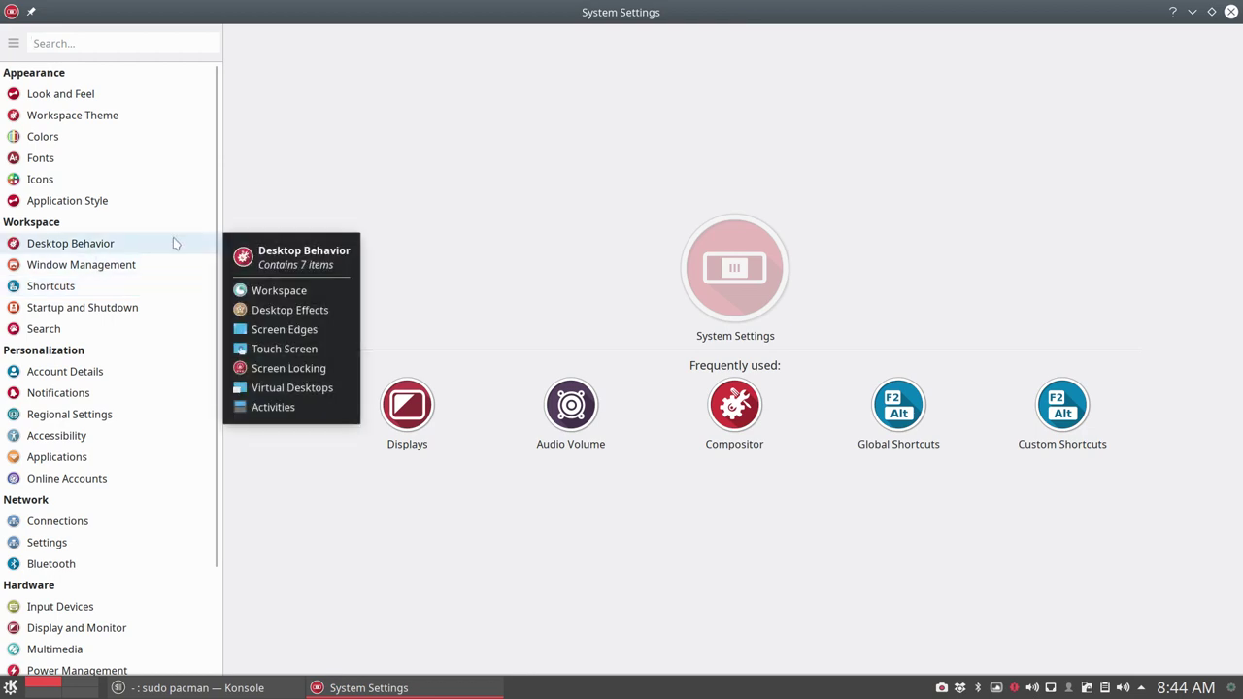
Step: Open Shortcuts > Custom Shortcuts and expand the ArcoLinux group
click(126, 291)
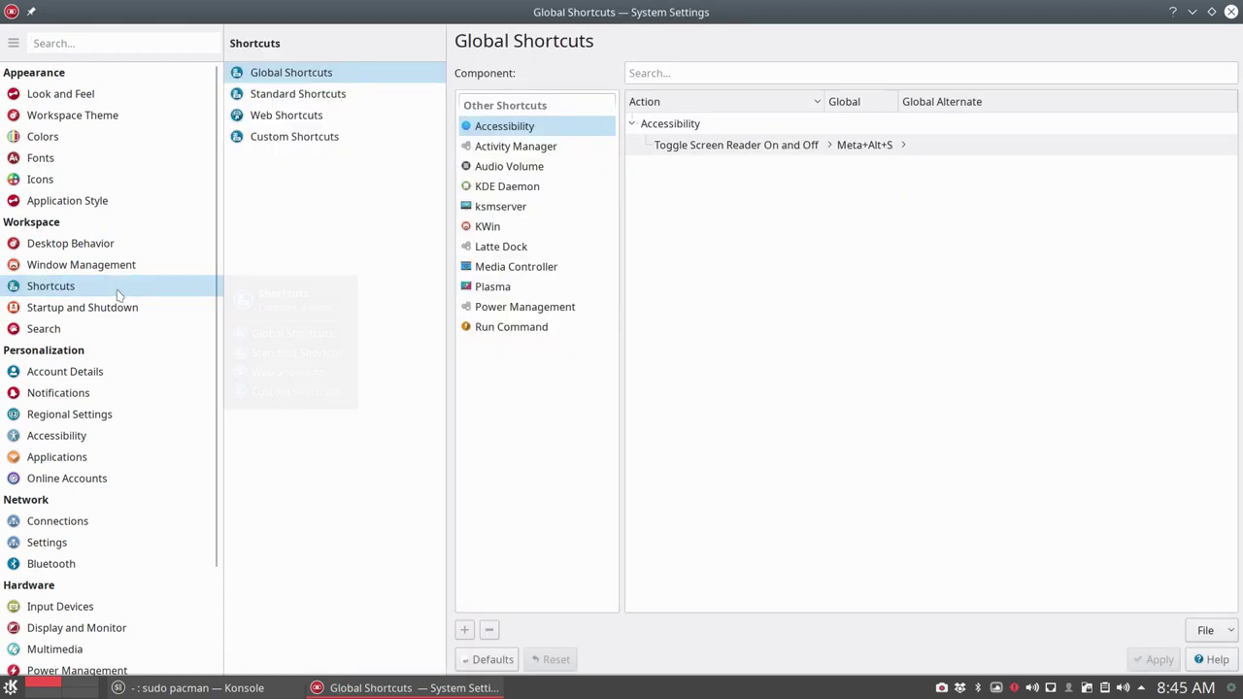
click(305, 140)
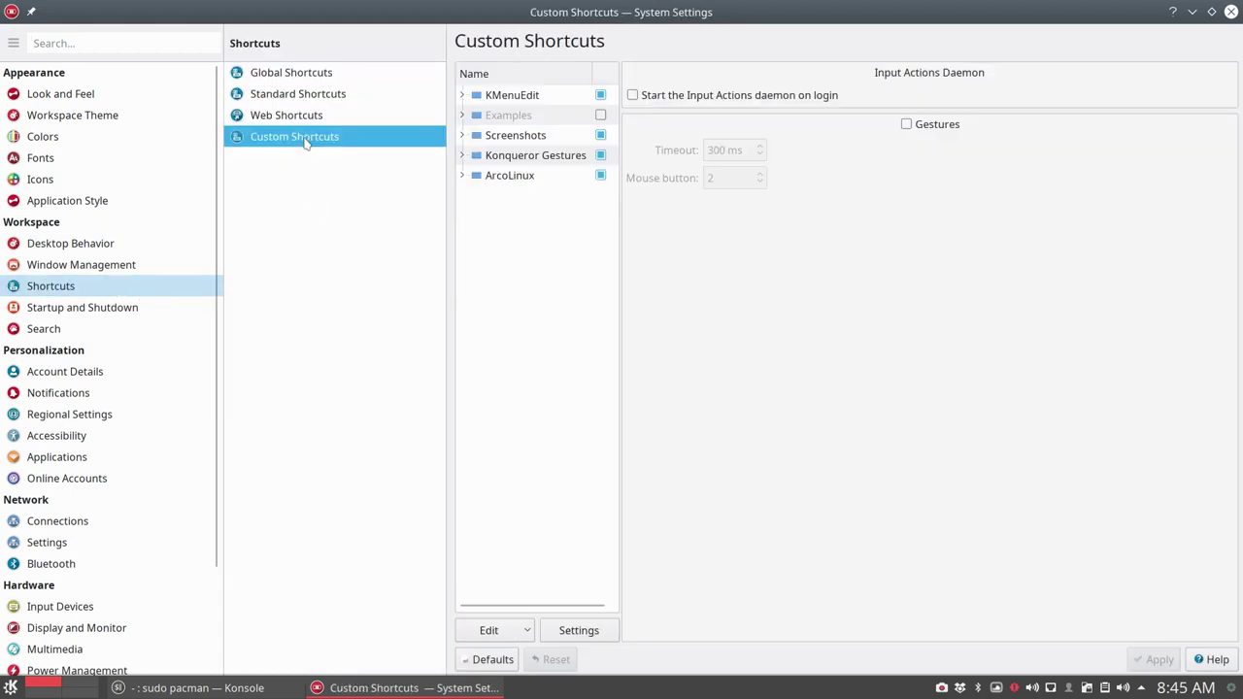
click(525, 179)
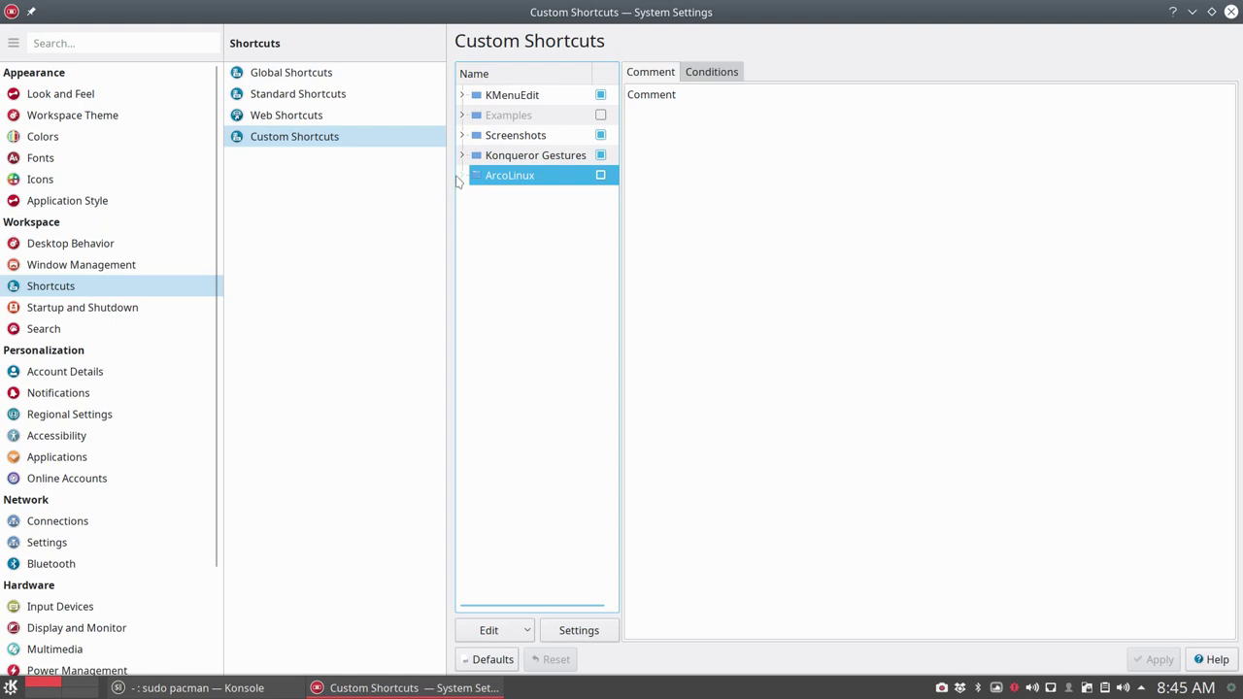
click(462, 175)
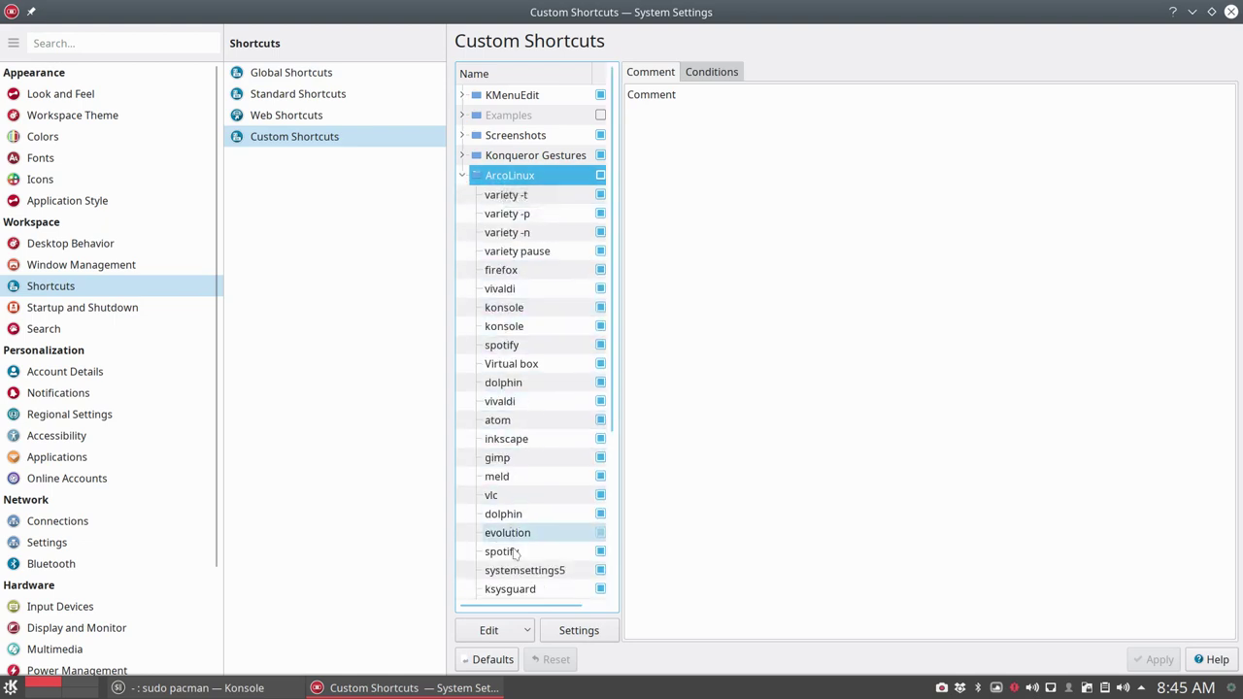
scroll(520, 565, down, 4)
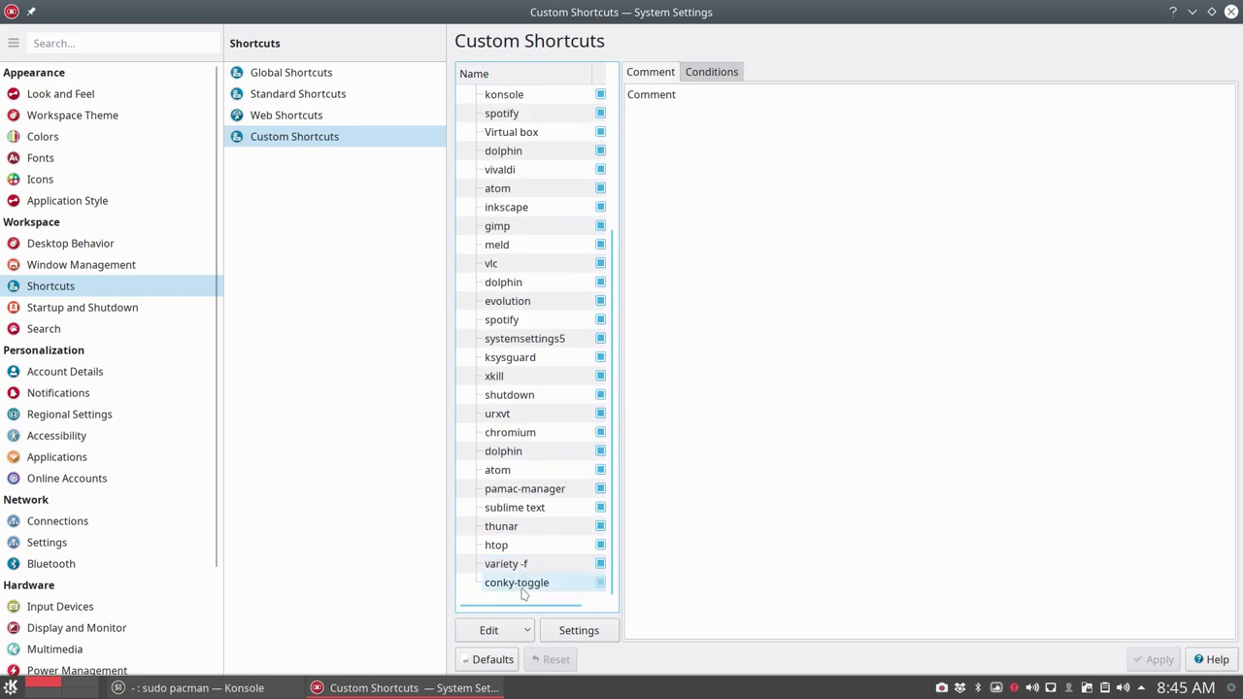
scroll(532, 476, up, 4)
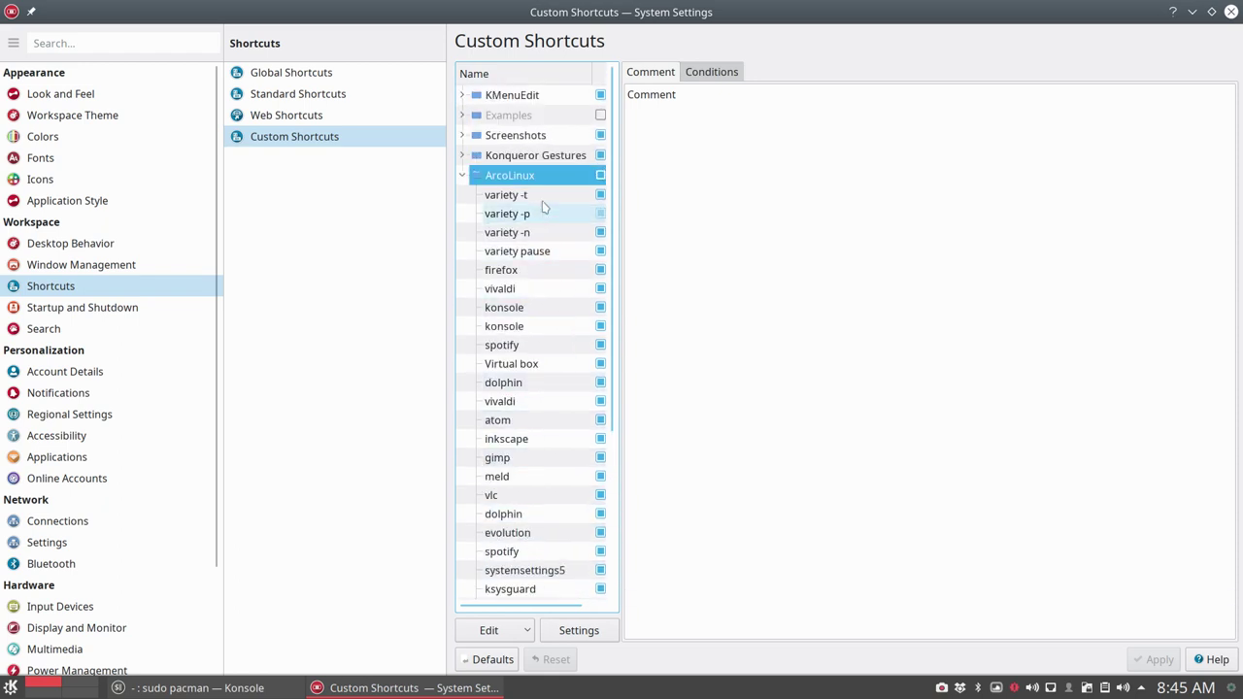
scroll(544, 199, down, 4)
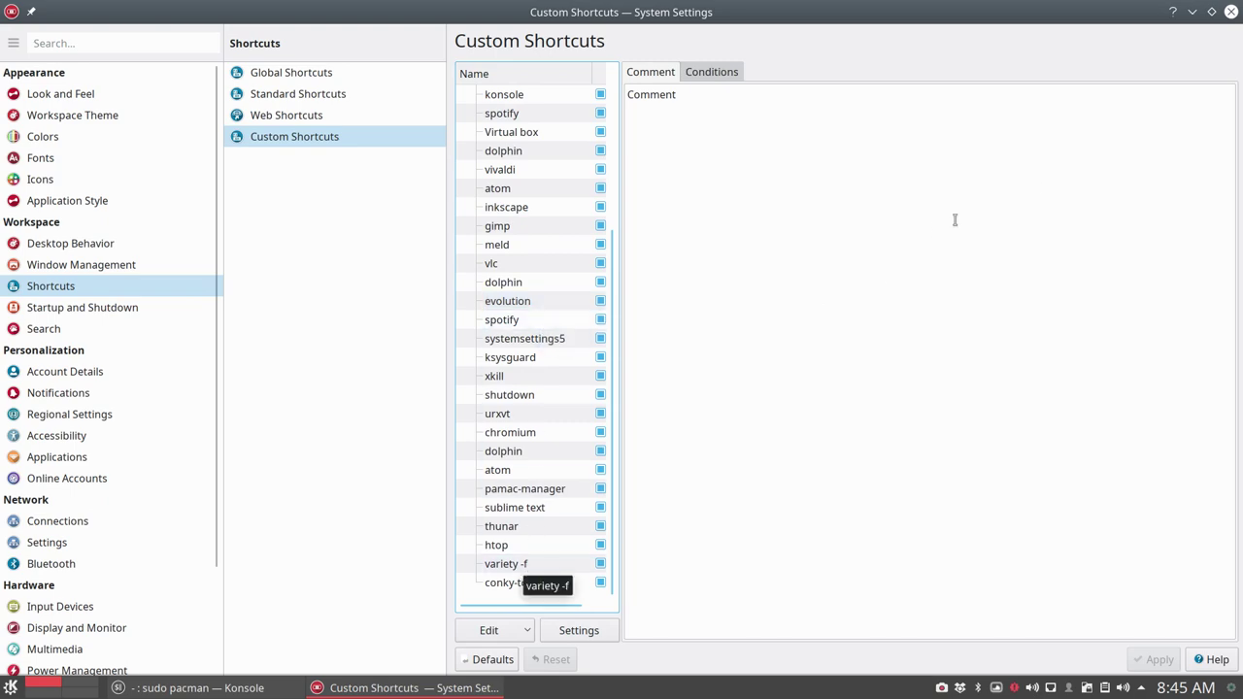
Step: Minimize System Settings and open a second Konsole to check 'man spectacle'
click(1192, 13)
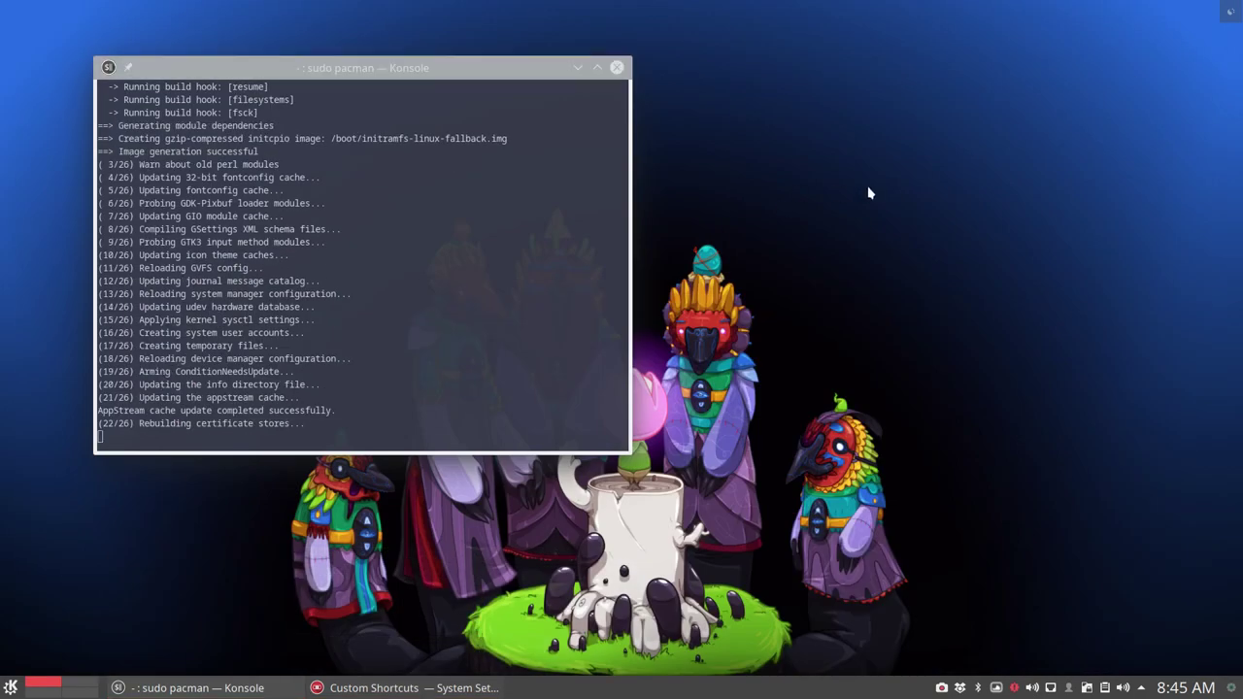
key(ctrl+alt+t)
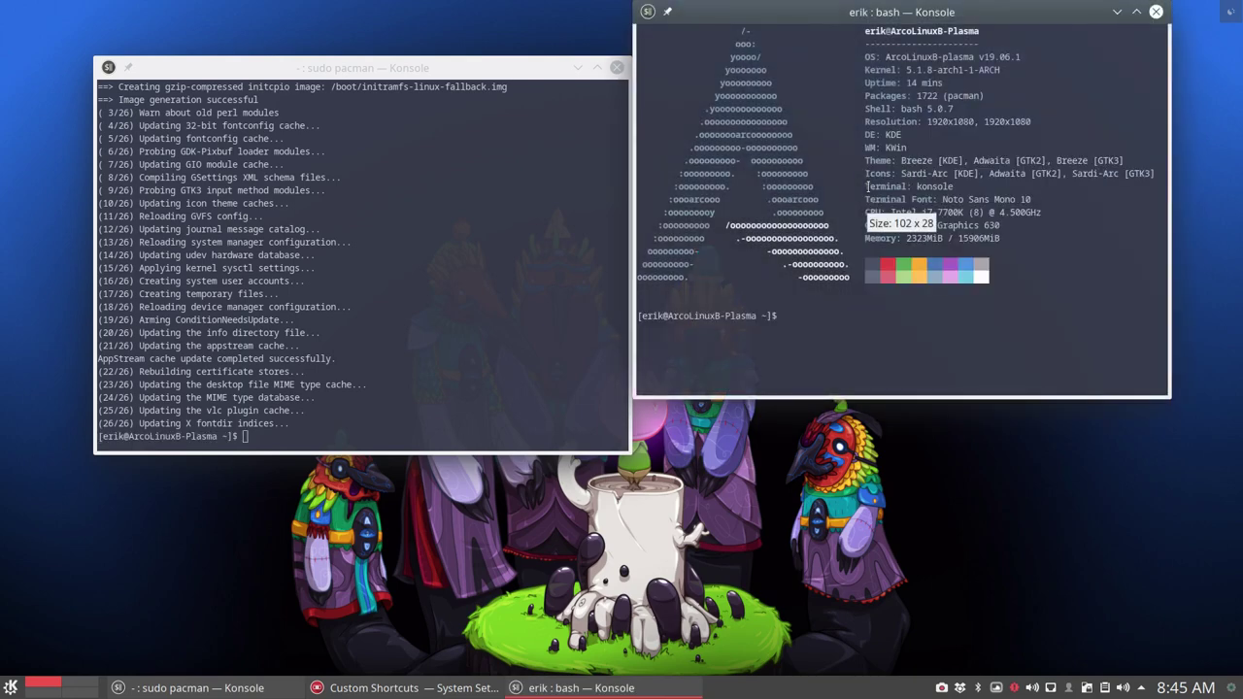
text(man sp)
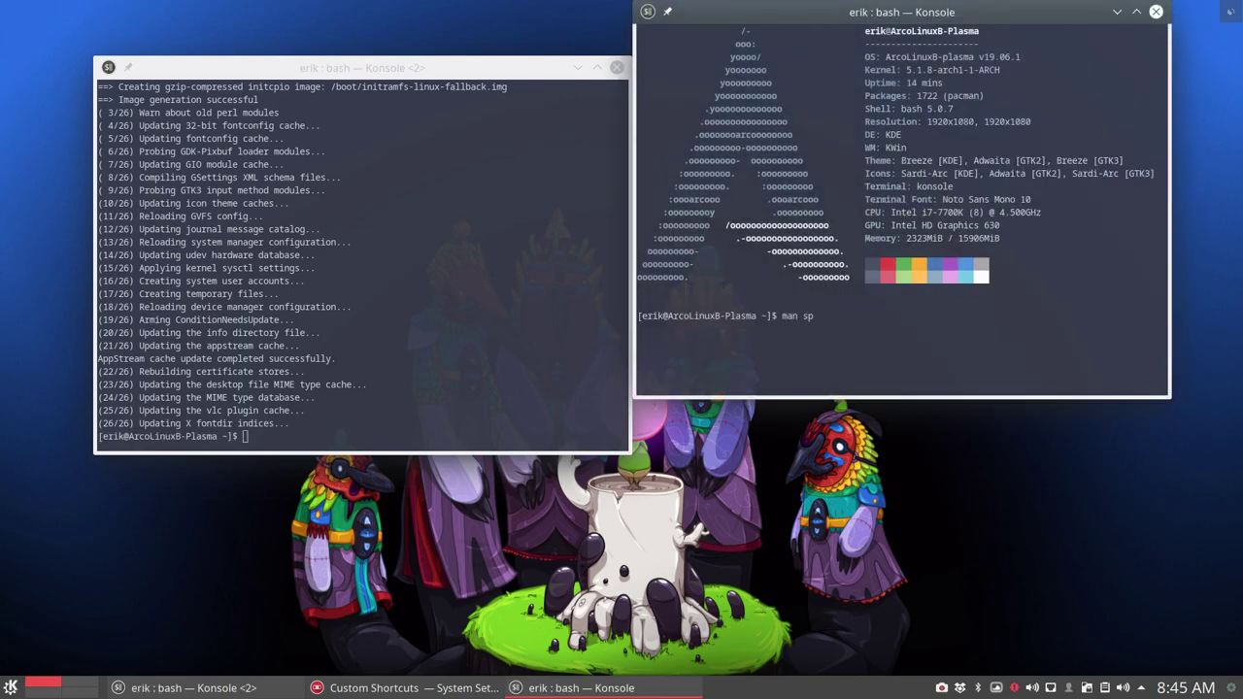
text(ectacle)
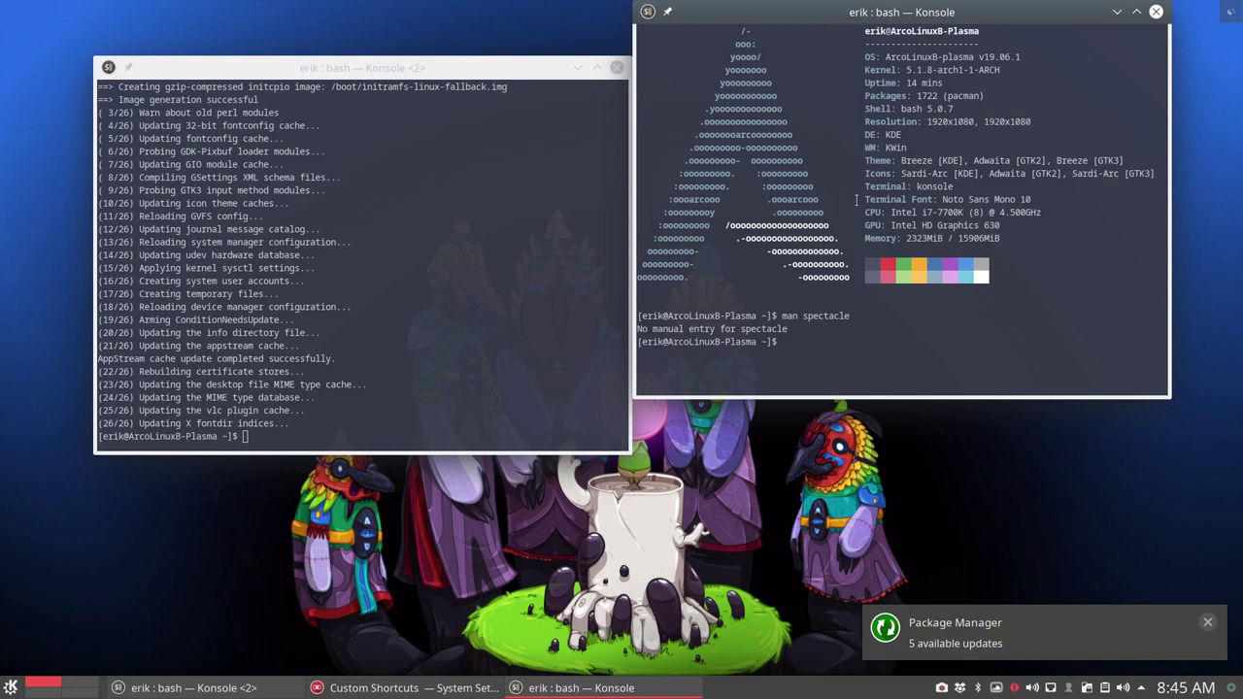
click(270, 437)
text(pksyua)
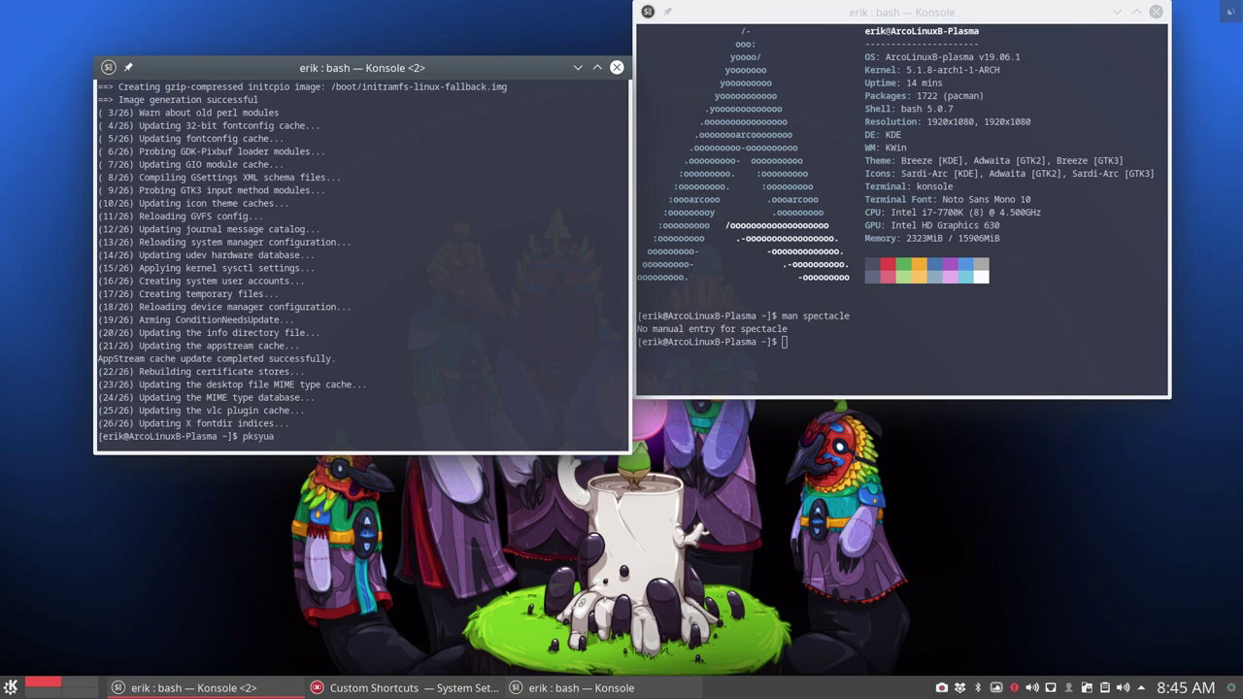
Step: Start the yay upgrade with default answers and tile its terminal top-left
key(Return)
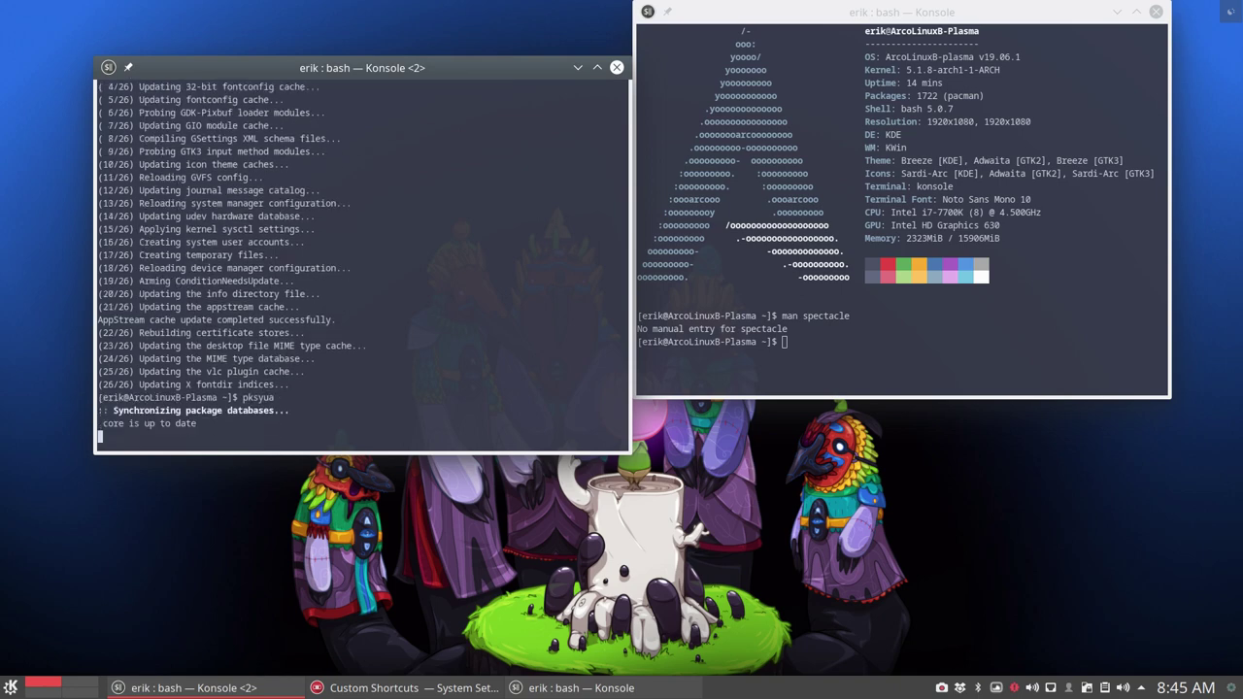
key(Return)
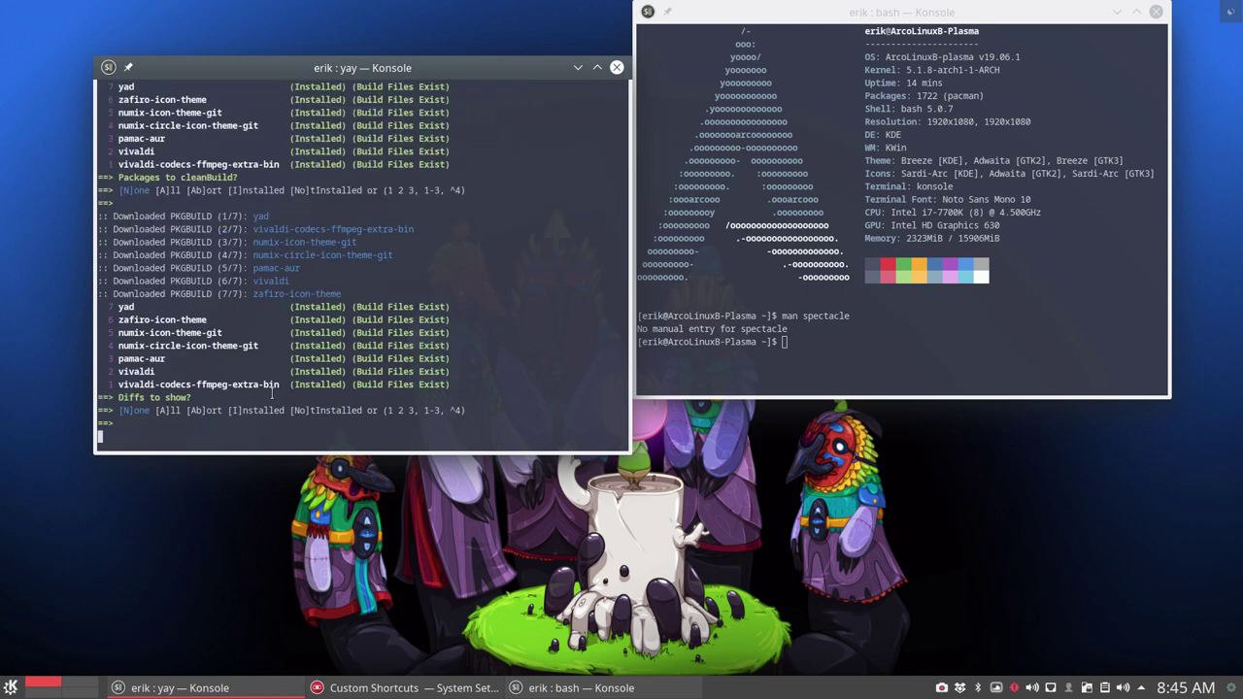
scroll(195, 243, up, 5)
scroll(194, 242, up, 4)
scroll(194, 243, up, 1)
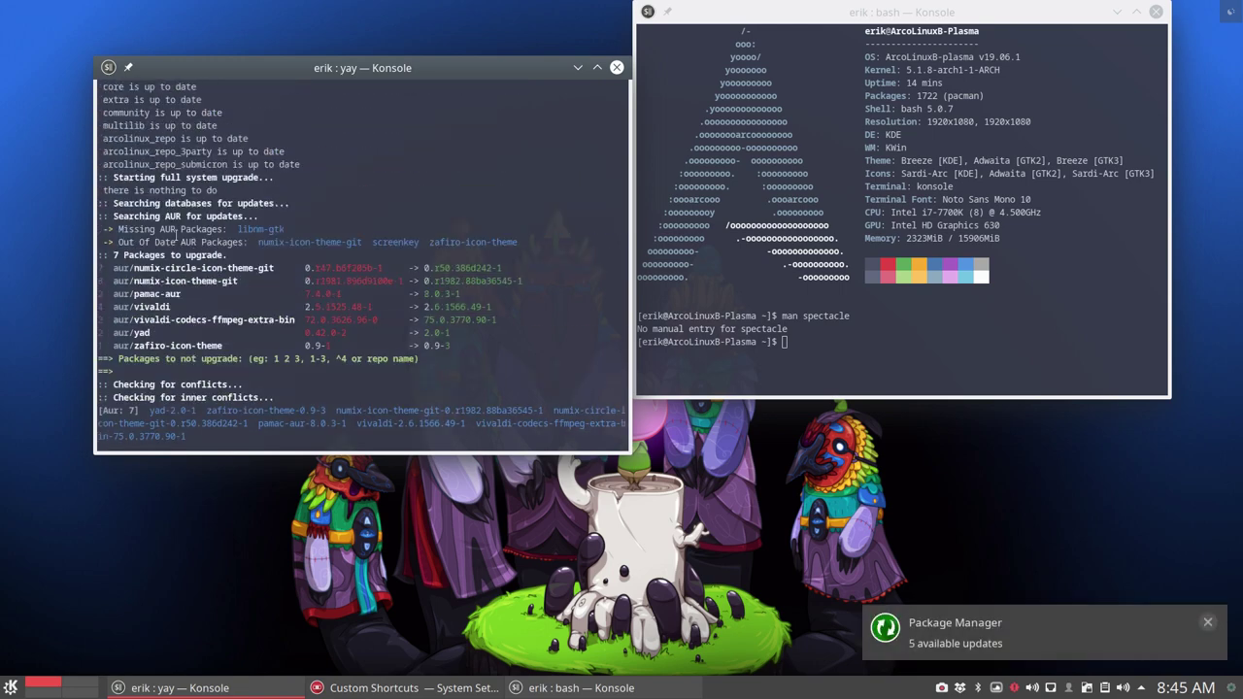
key(Return)
key(Return)
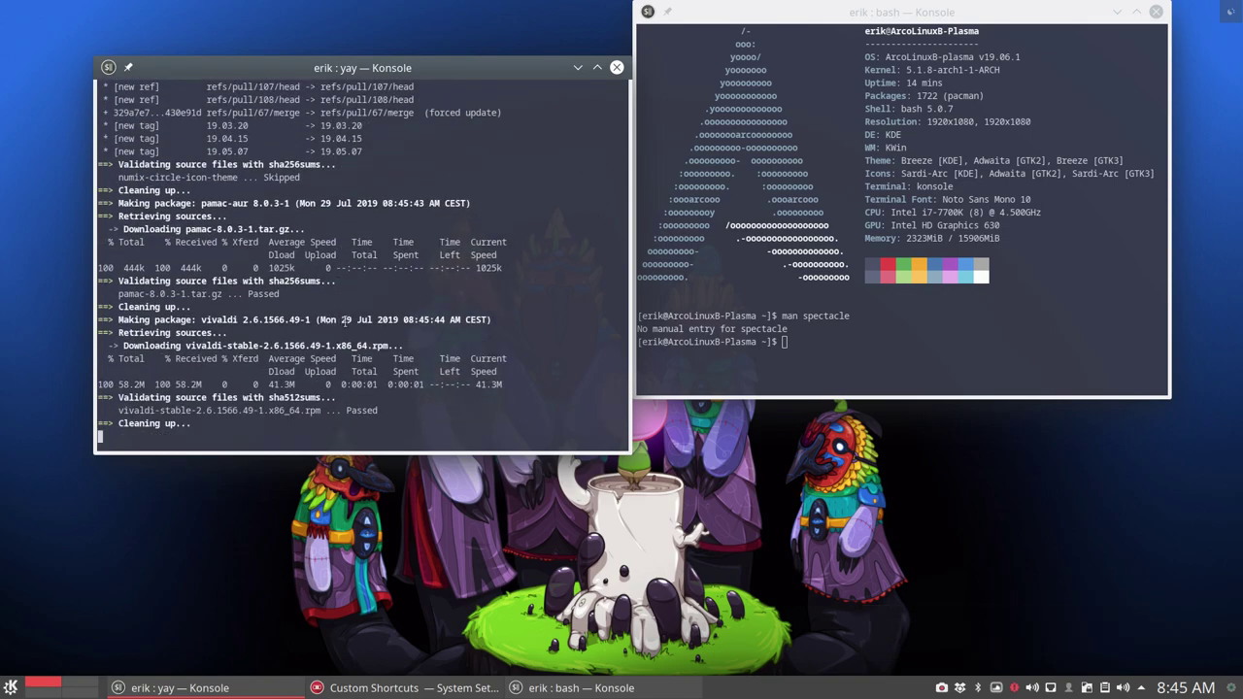
key(super+Up)
key(super+Left)
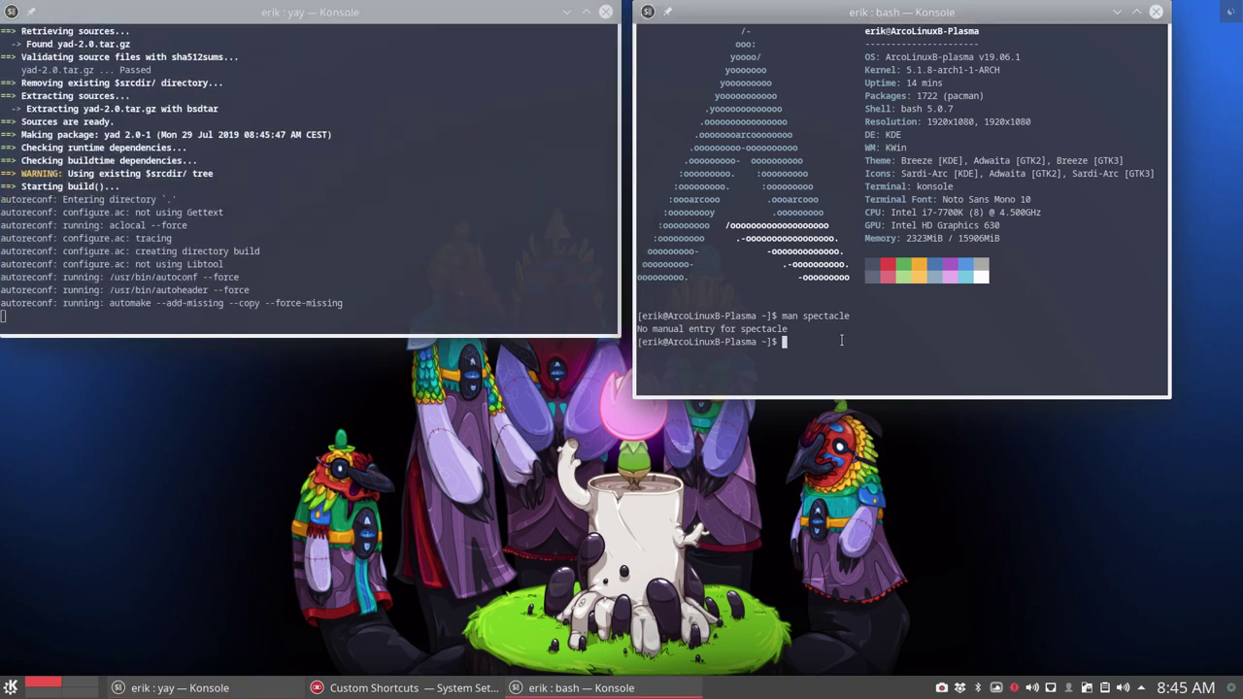
Step: Display Spectacle's command-line help in the right bash terminal
click(872, 36)
text(sp)
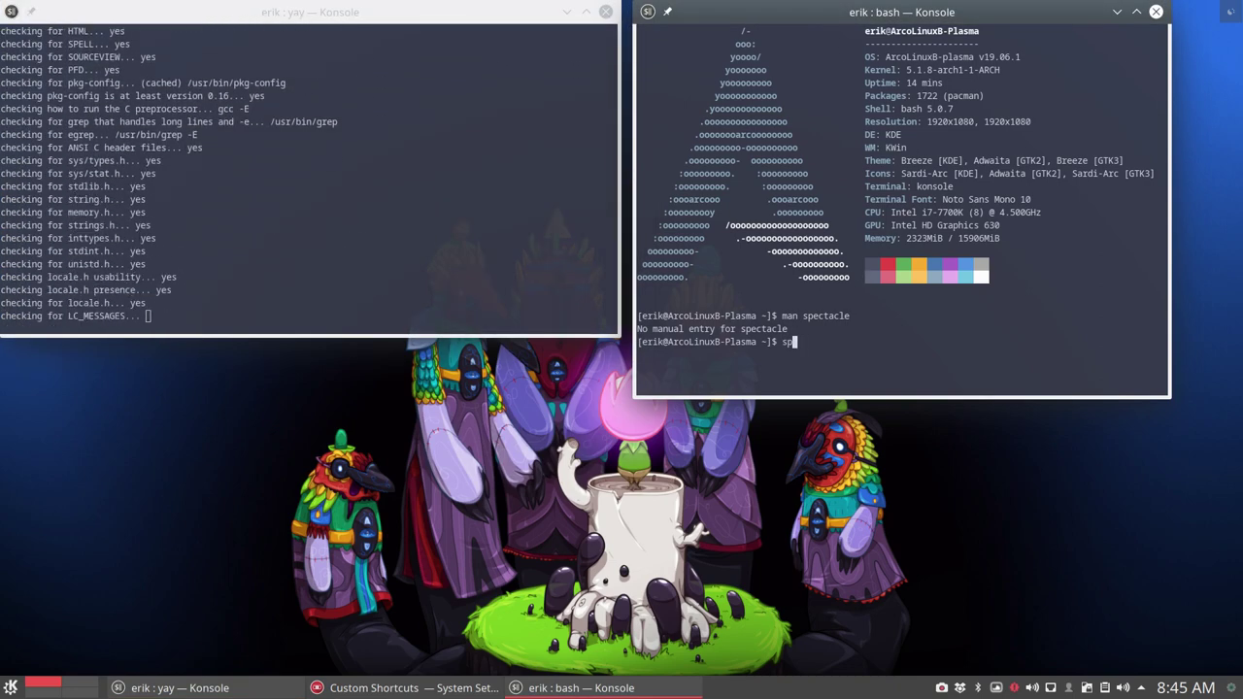
text(ectalc)
key(BackSpace)
key(BackSpace)
text(cl)
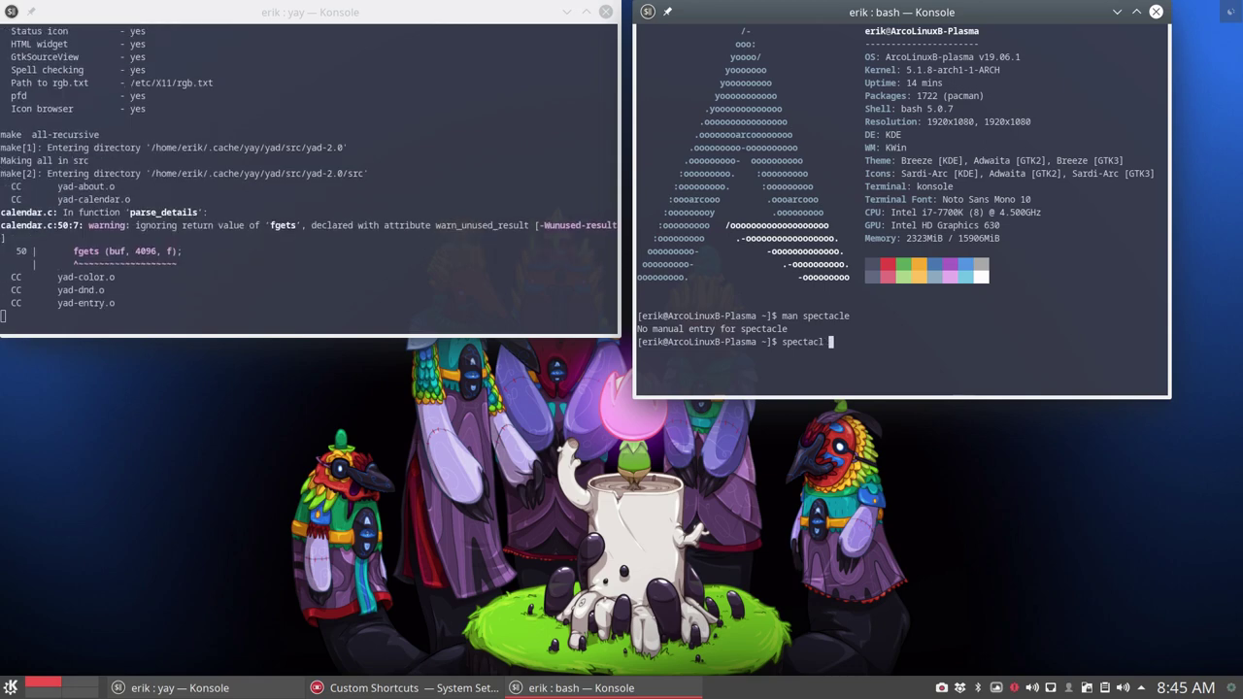
text(e -h)
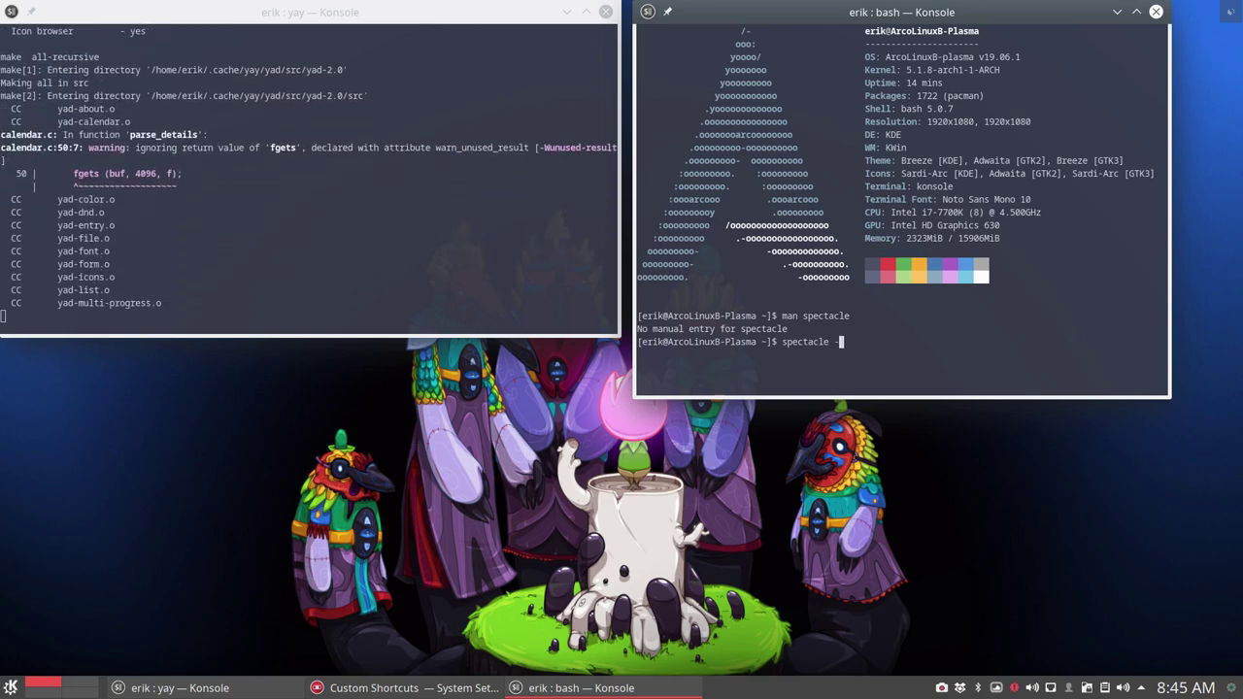
key(Return)
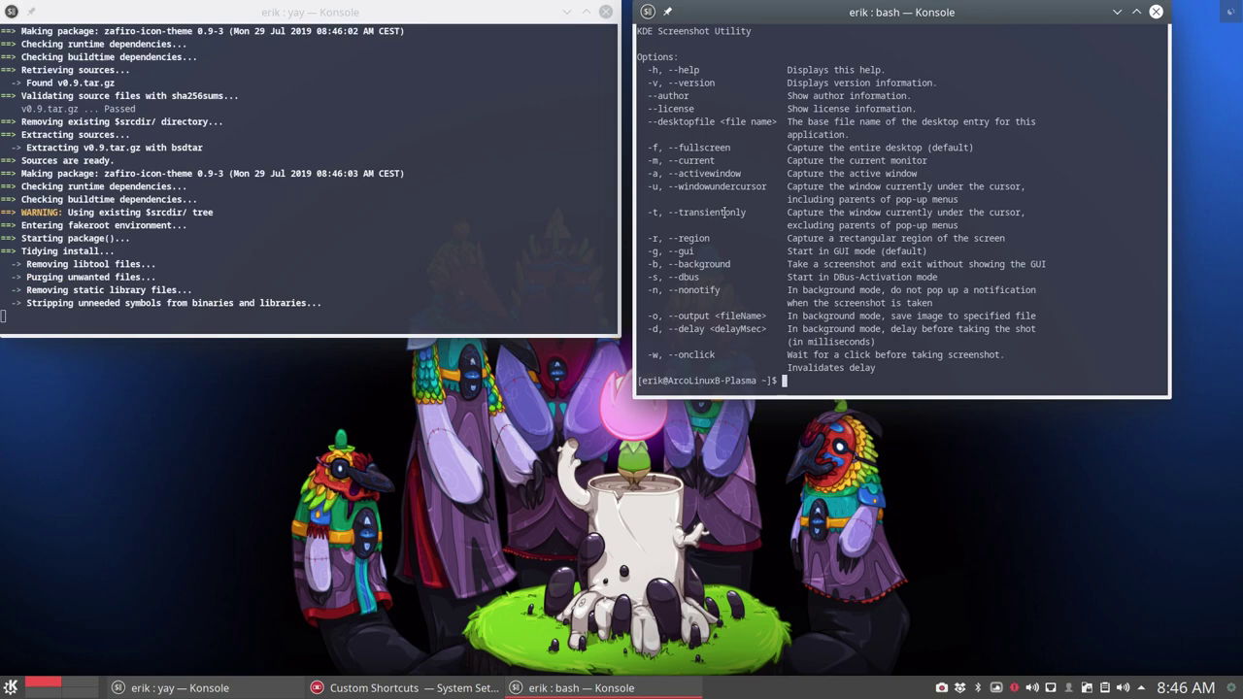
Step: Highlight the -g, --gui option, run 'spectacle -g', then close Spectacle and the second terminal
drag(698, 252, 646, 255)
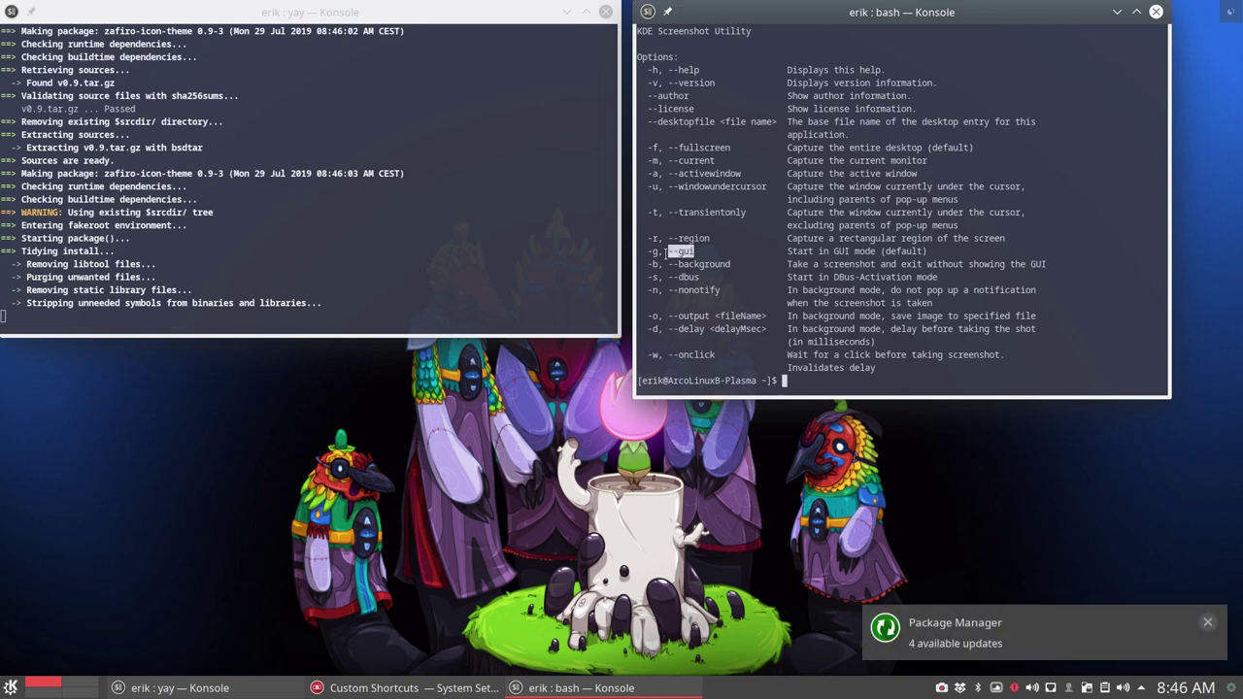
click(798, 379)
text(spectacle -g)
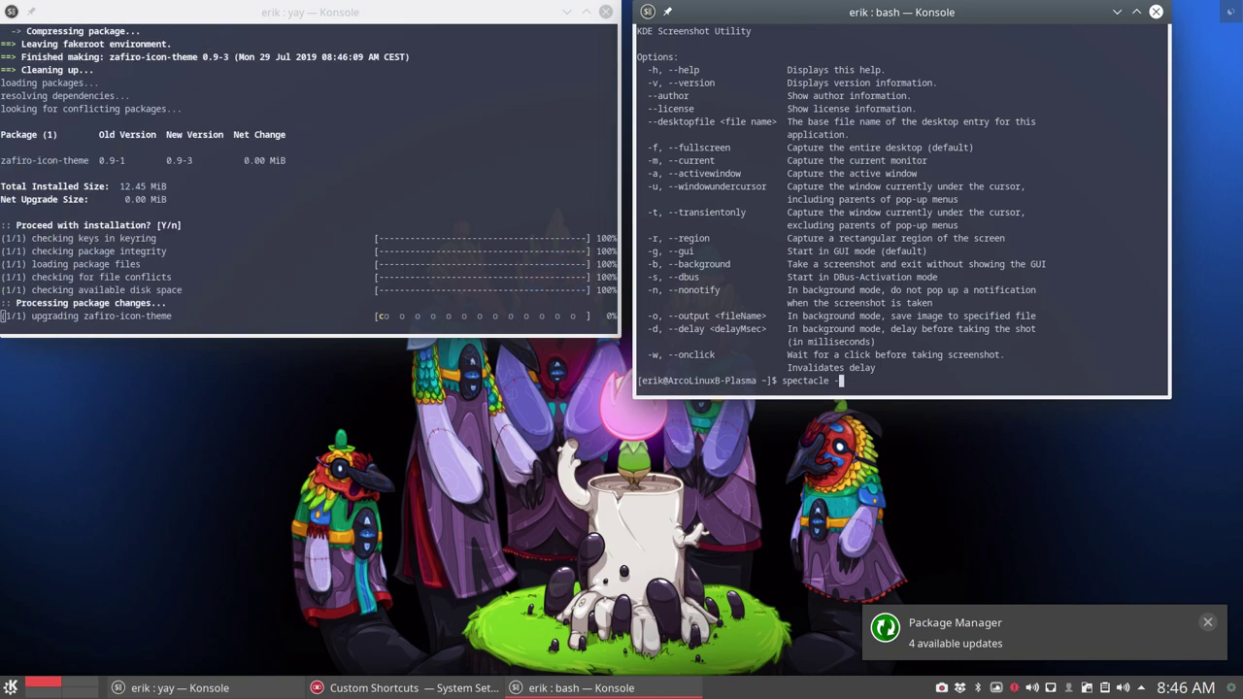
key(Return)
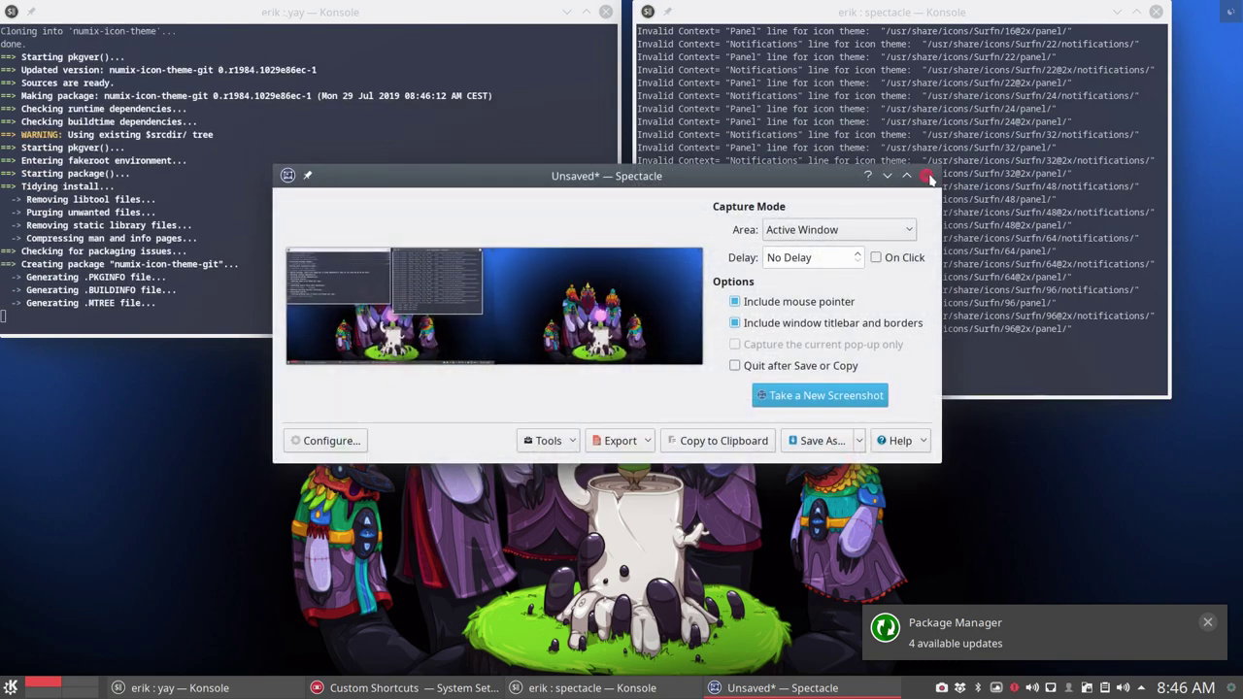
click(926, 176)
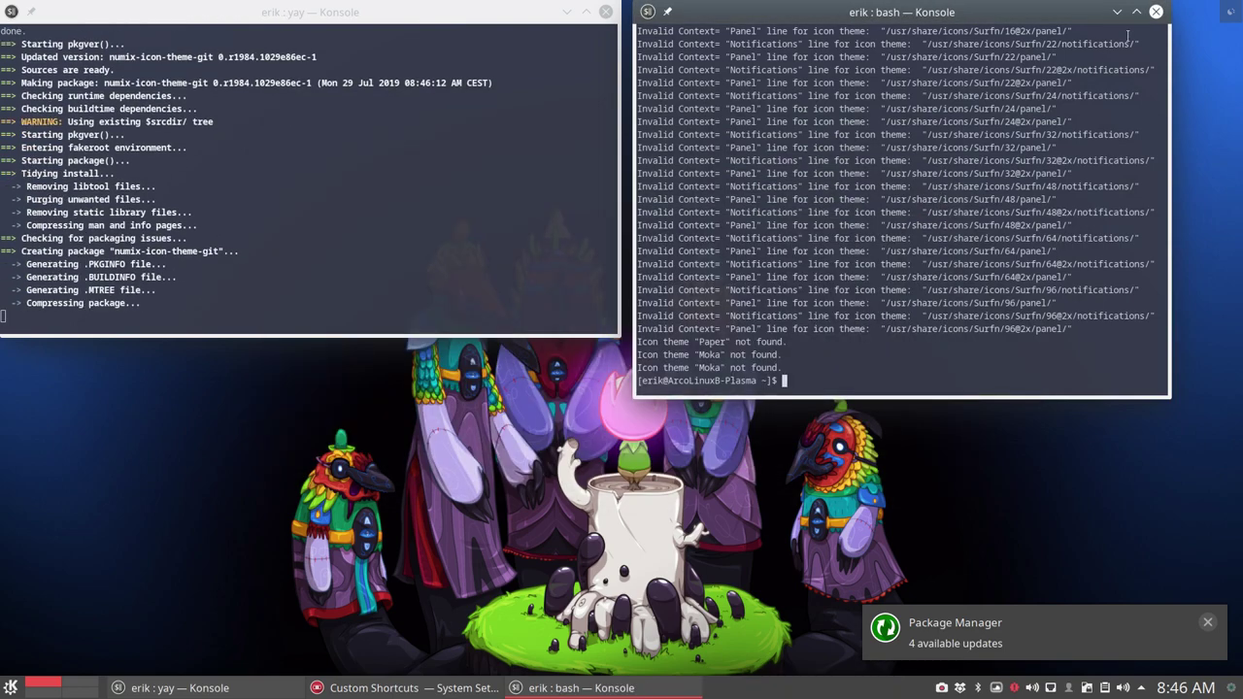
click(1155, 12)
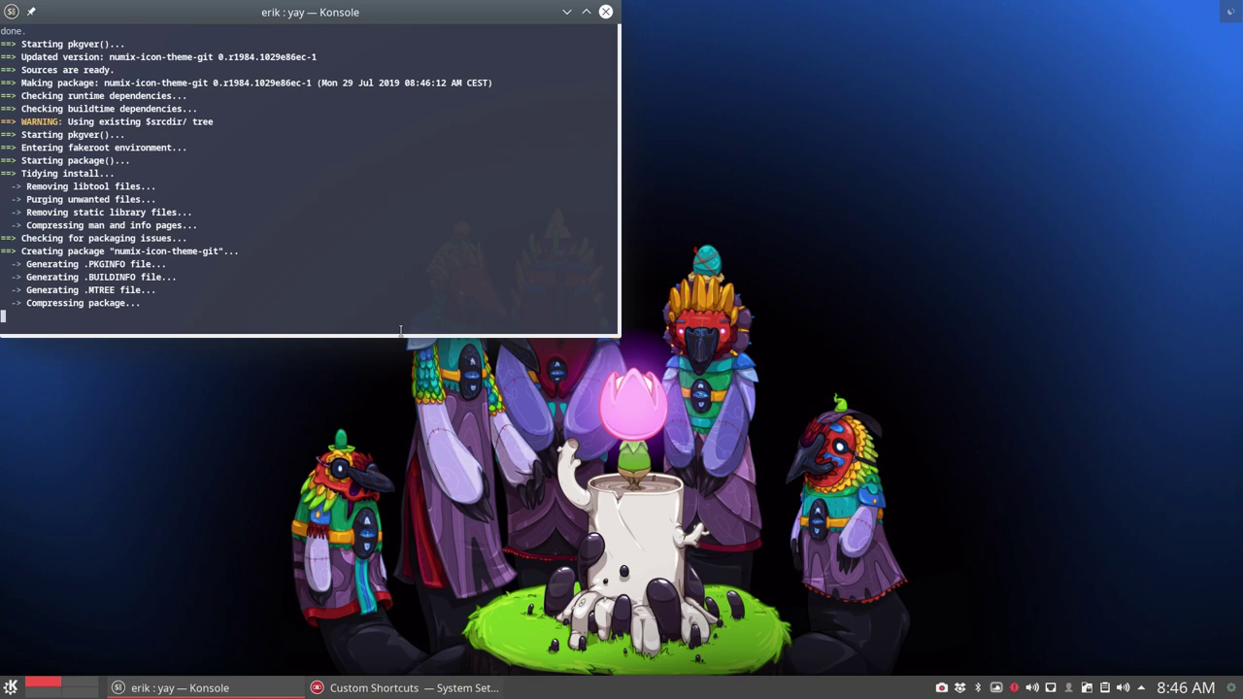
Step: Create a new Global Shortcut > Command/URL triggered by Ctrl+Print
click(372, 692)
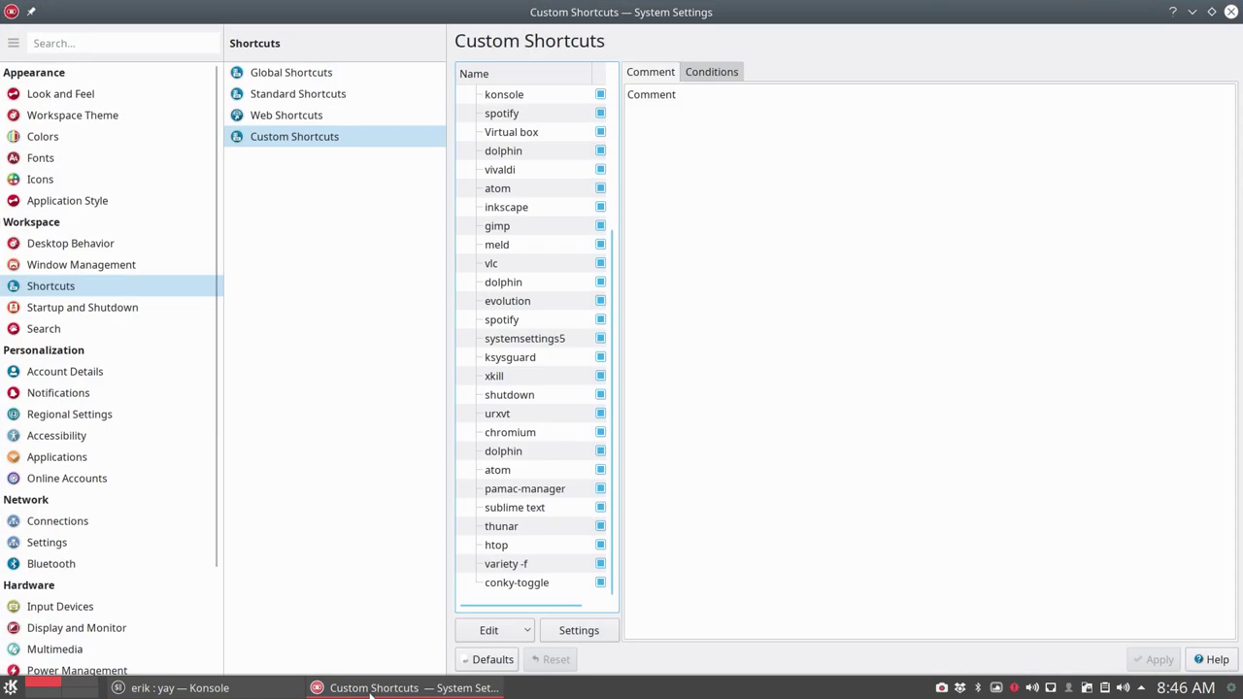
click(524, 640)
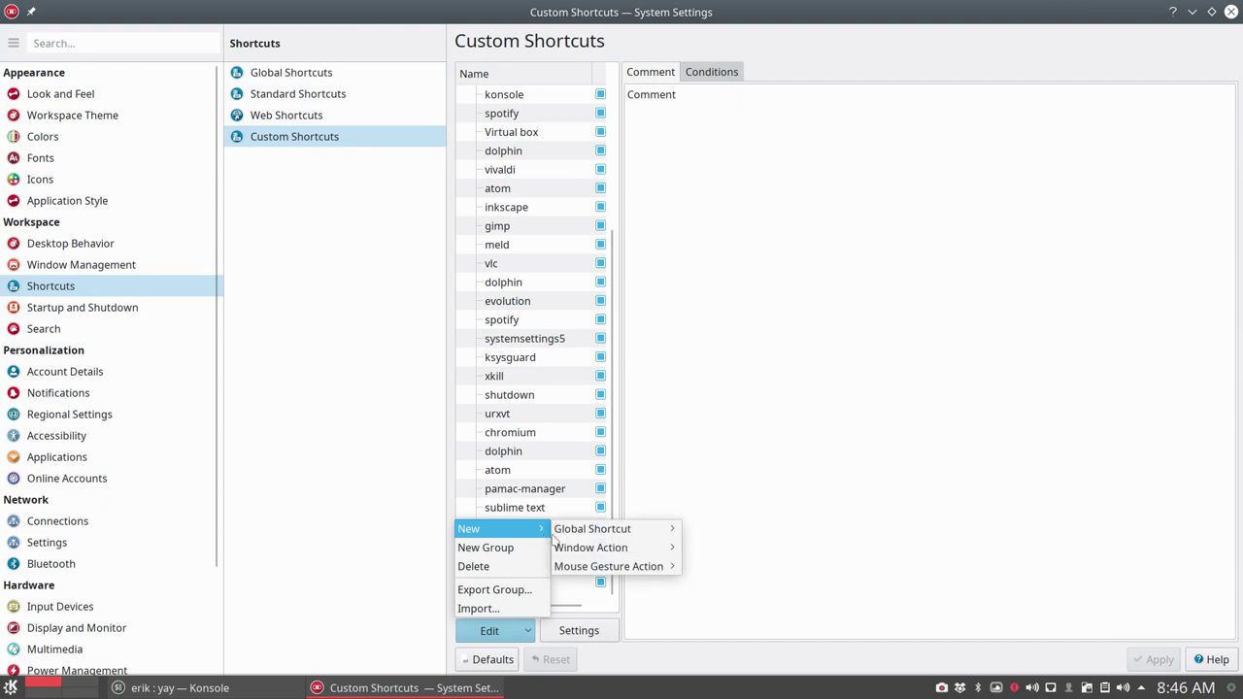
mouse_move(592, 528)
click(708, 529)
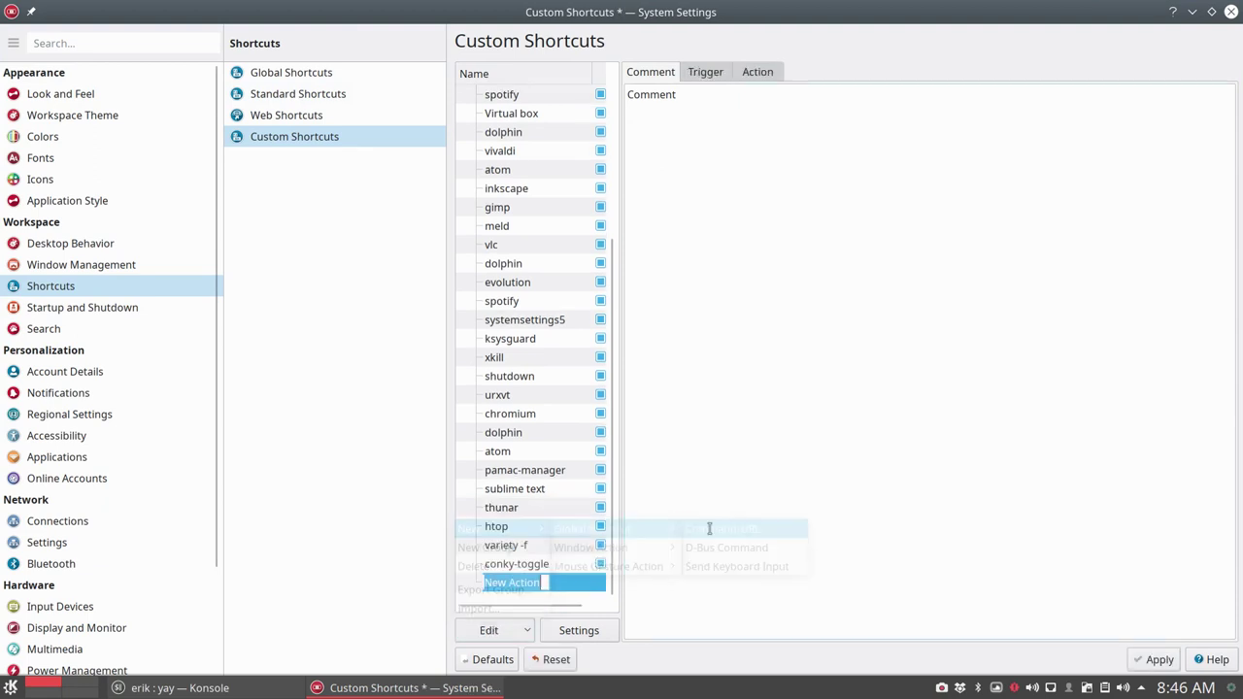
click(705, 72)
click(706, 101)
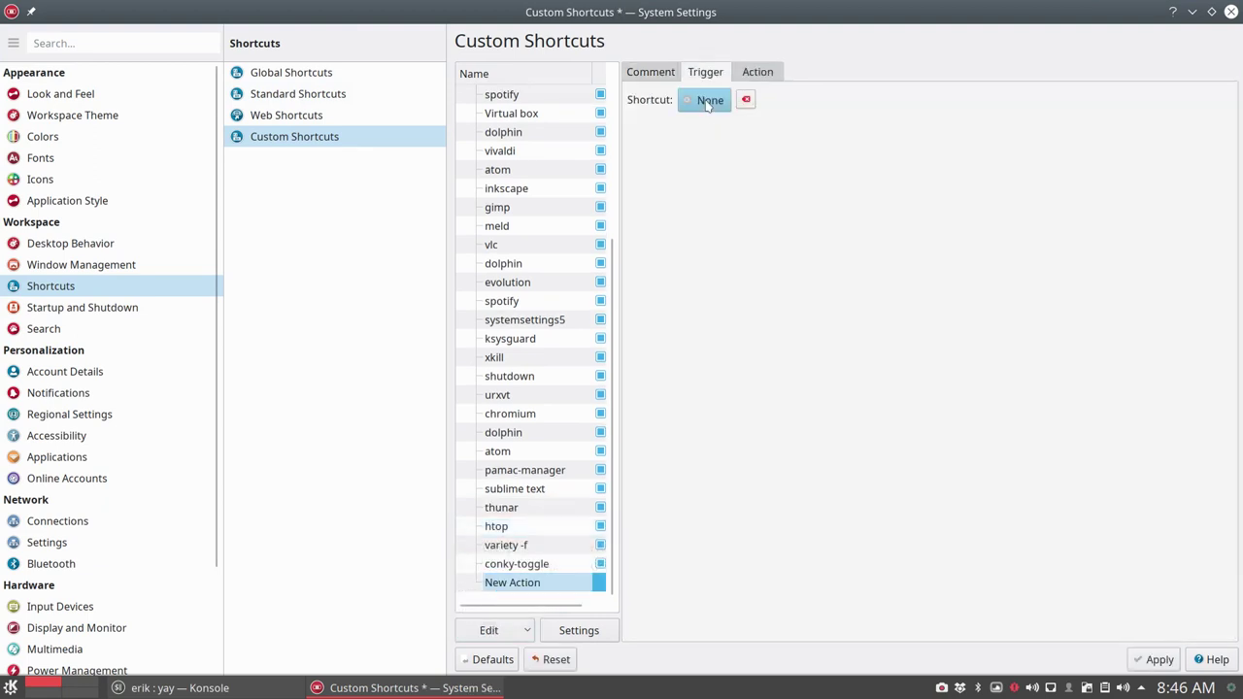
key(ctrl)
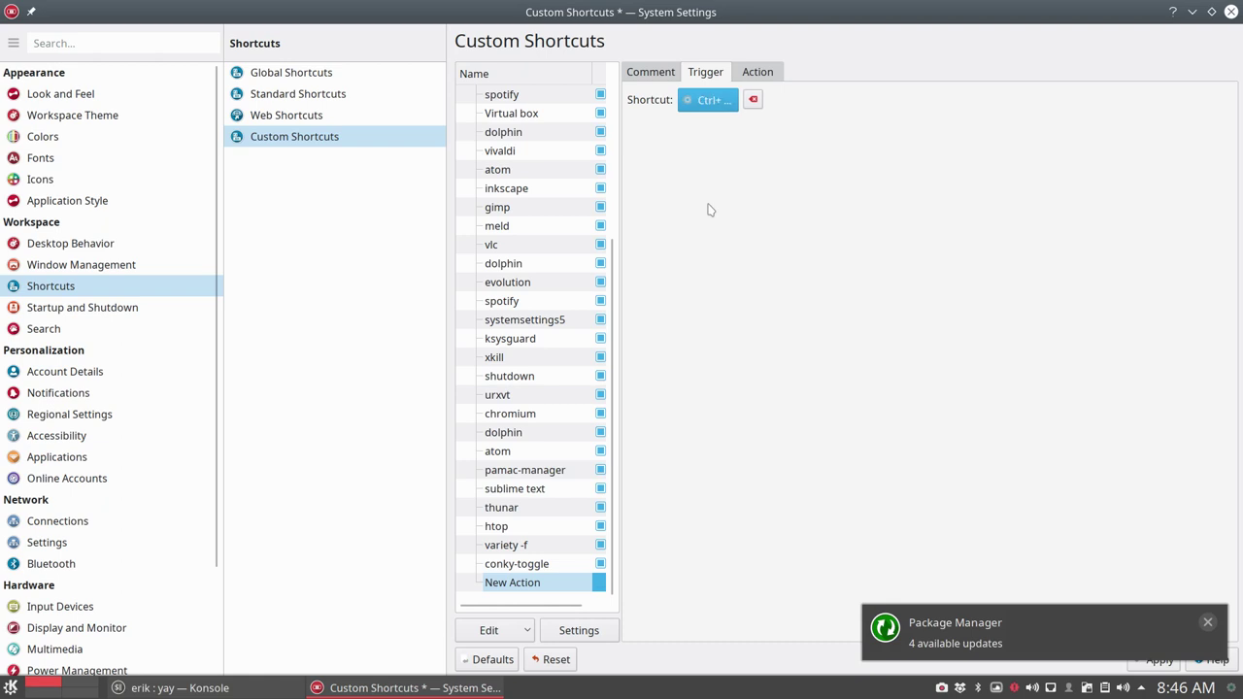
key(ctrl+Print)
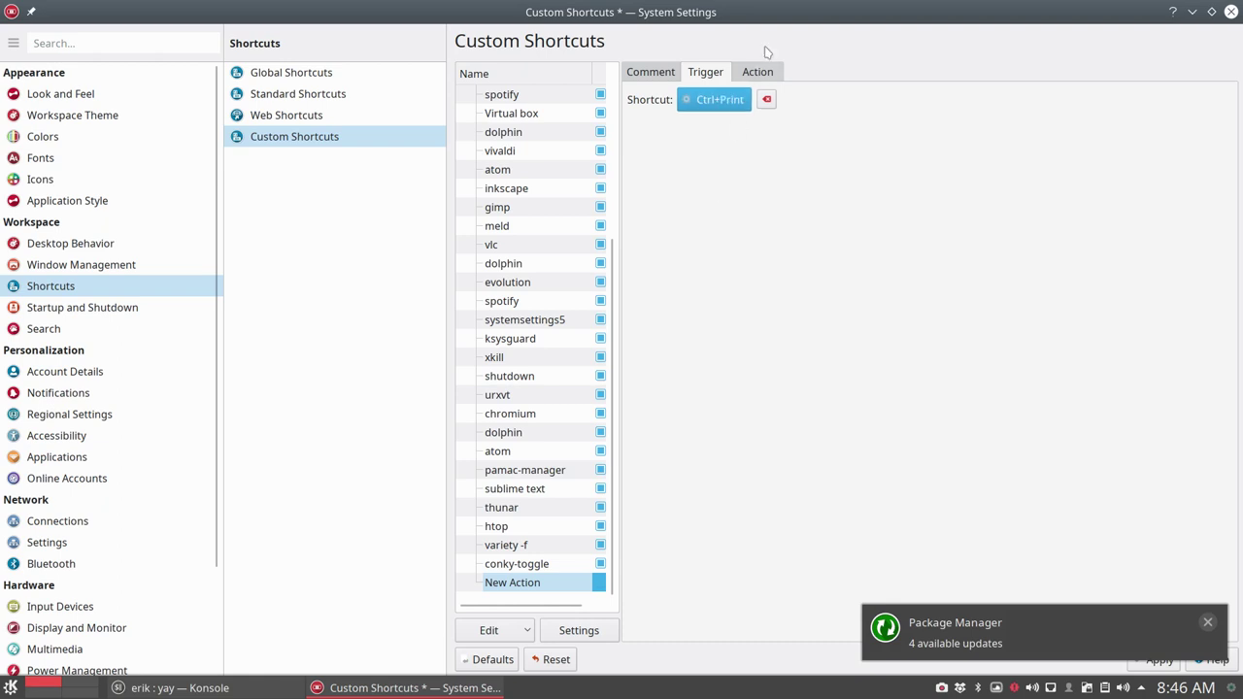
Step: Set the shortcut's action to 'spectacle -g' and apply the change
click(765, 73)
click(767, 100)
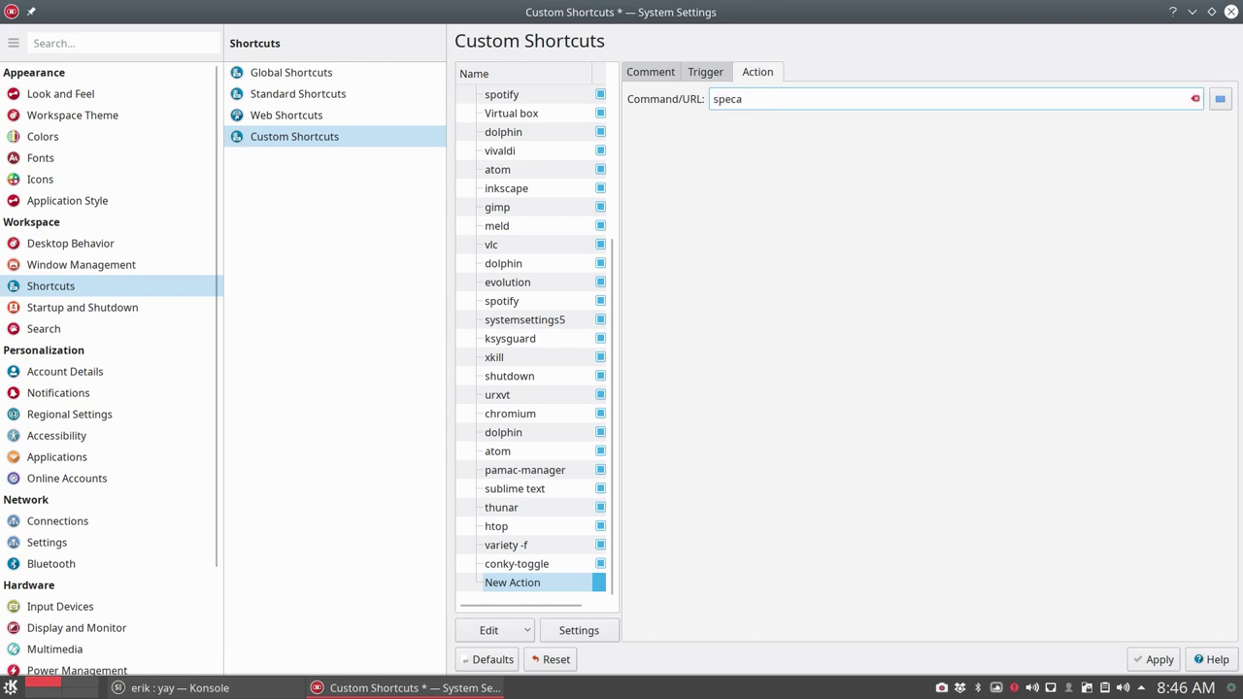
text(tacle -g)
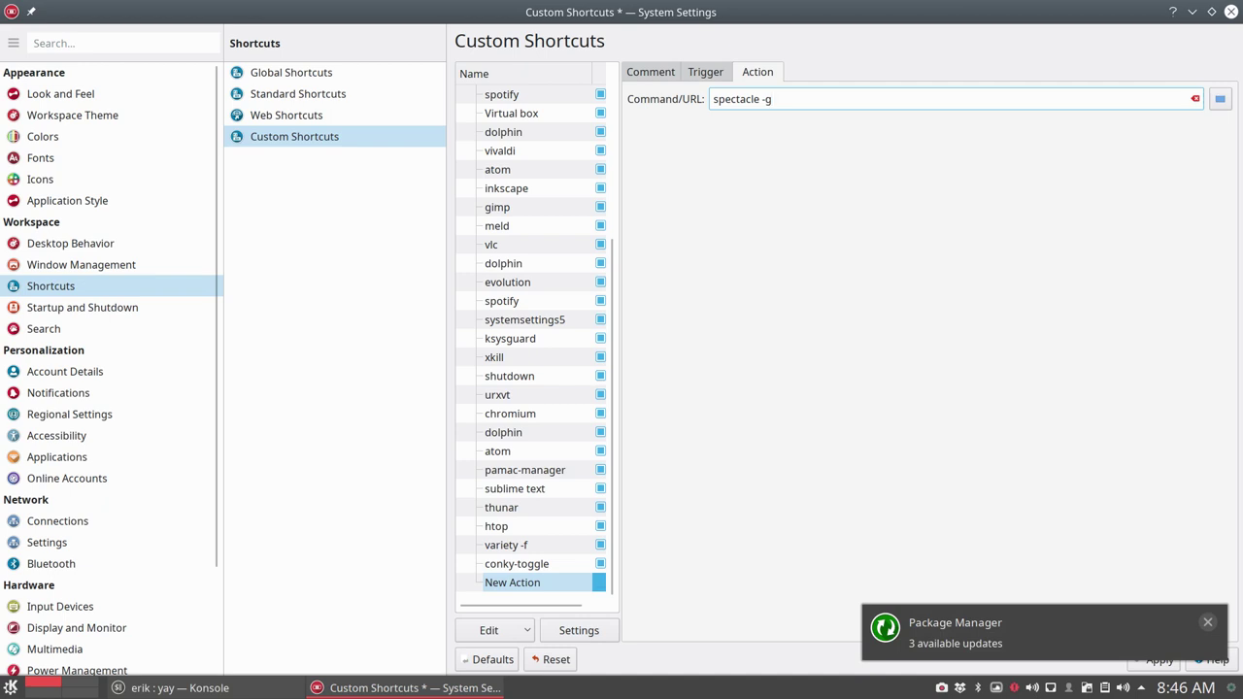
click(1208, 622)
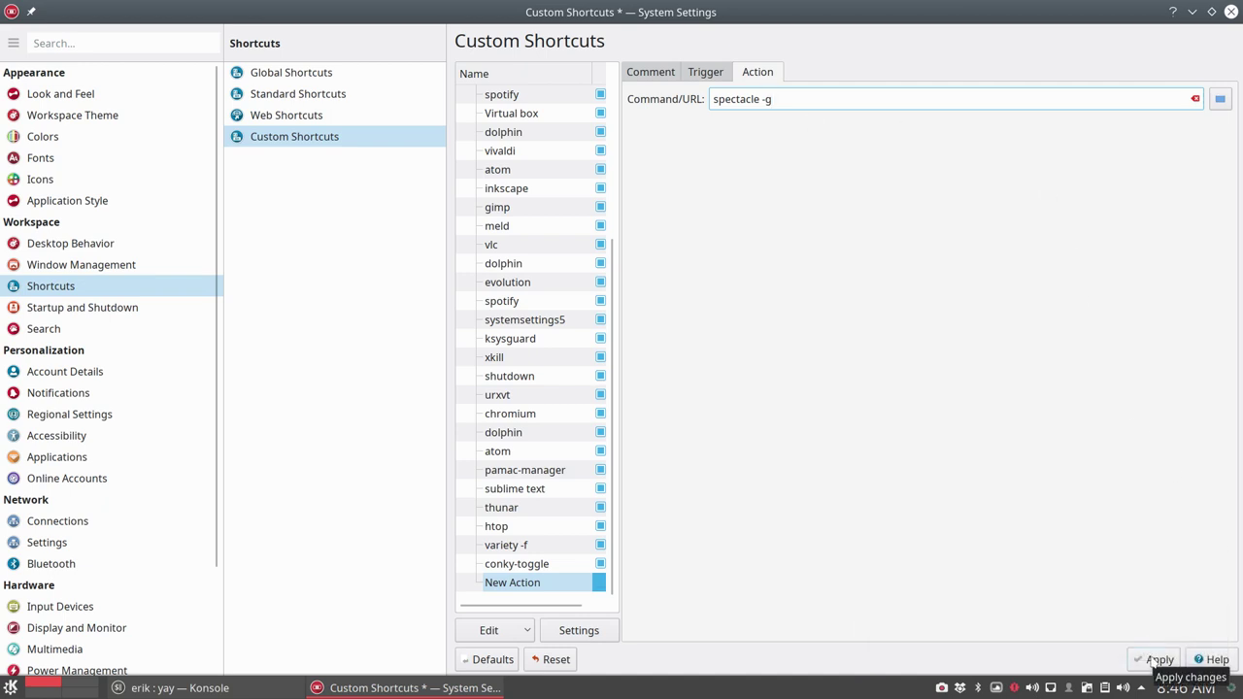
click(1152, 660)
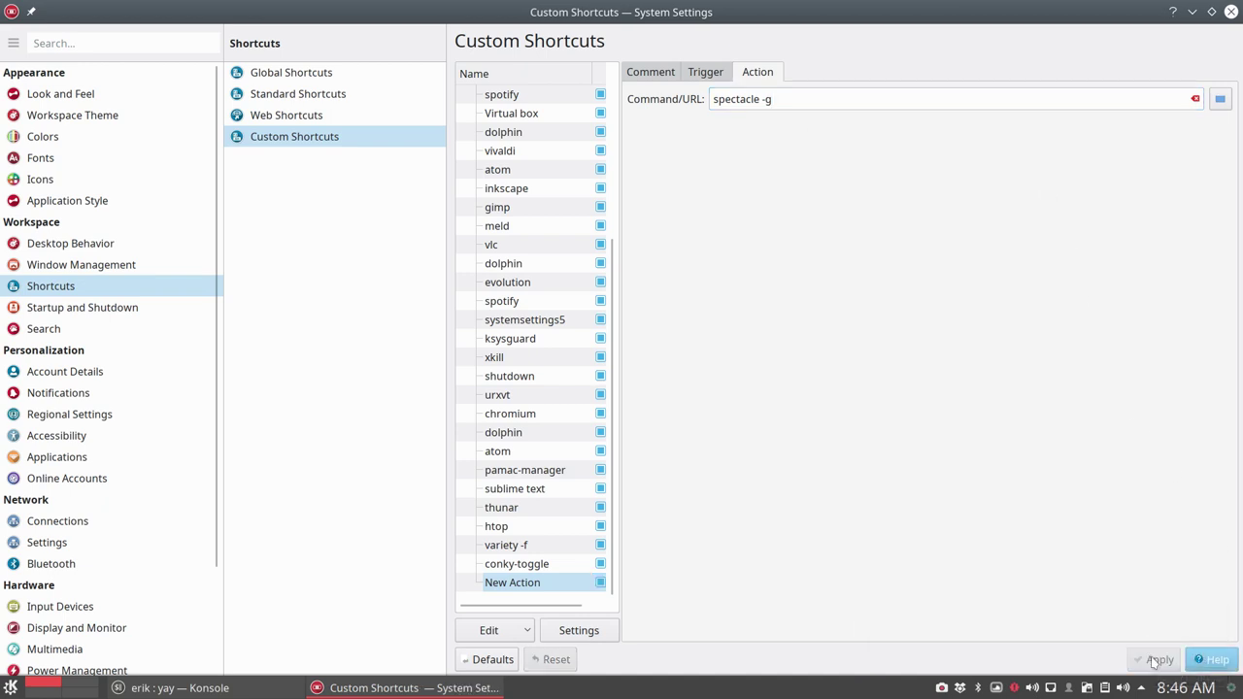
Step: Close System Settings, launch Spectacle with Ctrl+Print, and take a Current Screen capture
click(1233, 12)
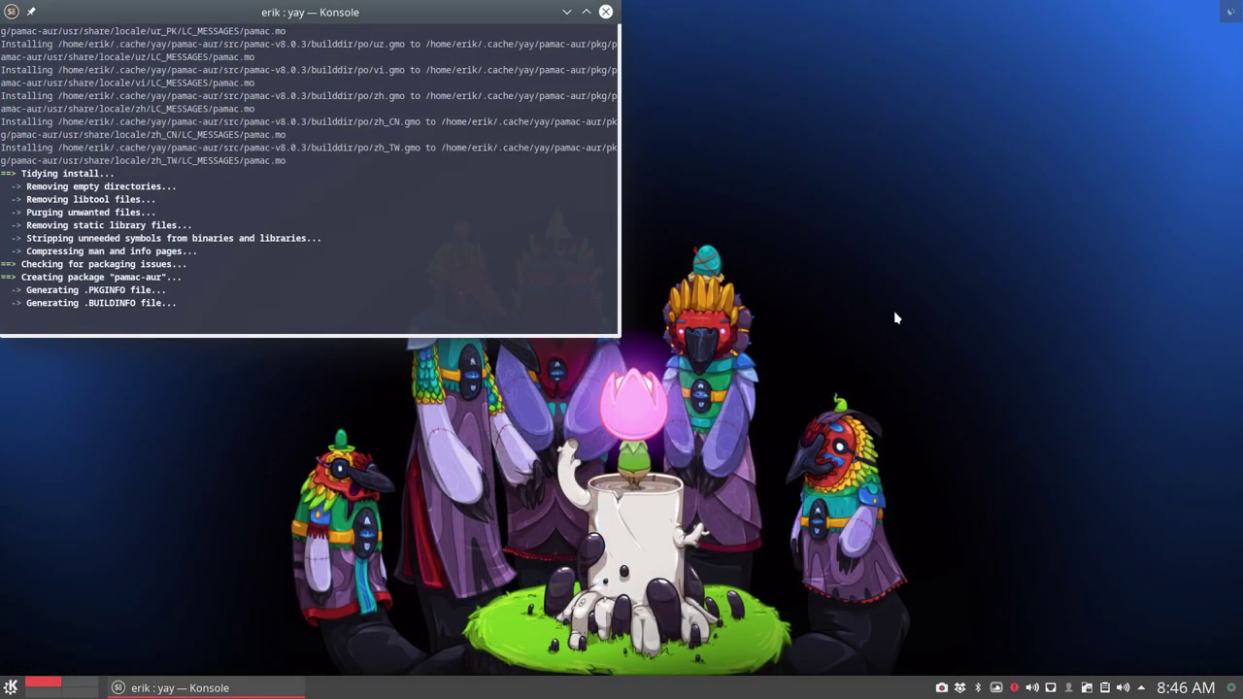
key(Print)
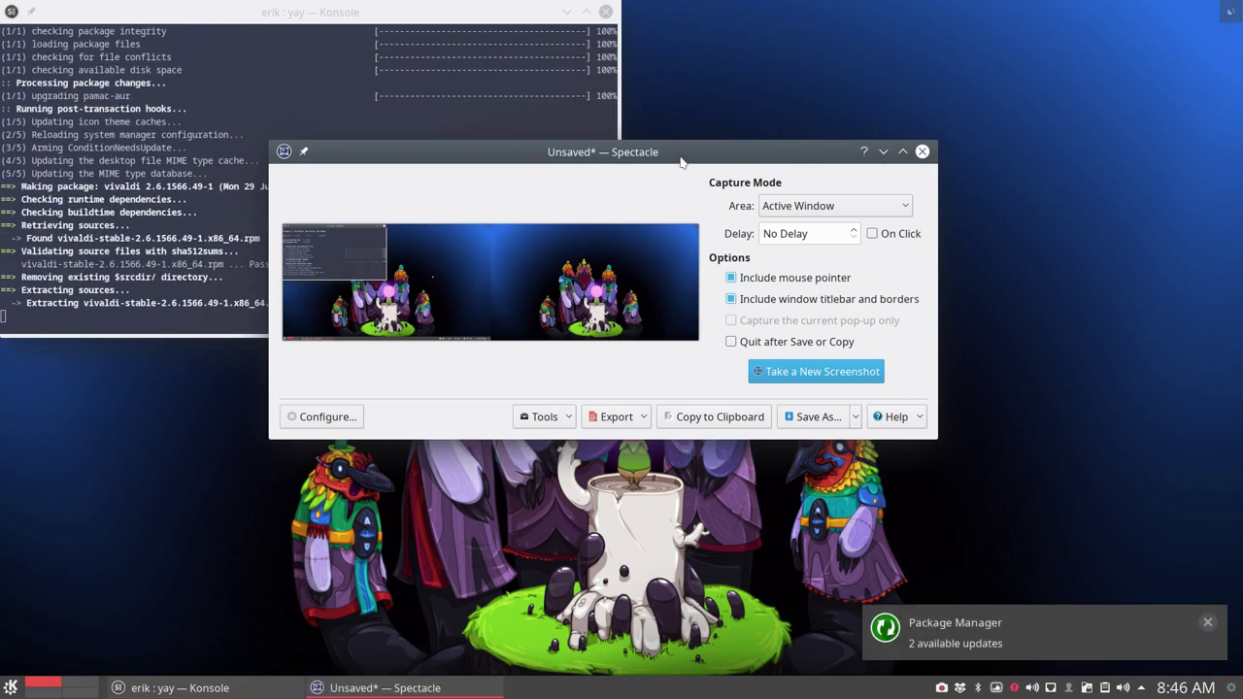
drag(681, 161, 730, 145)
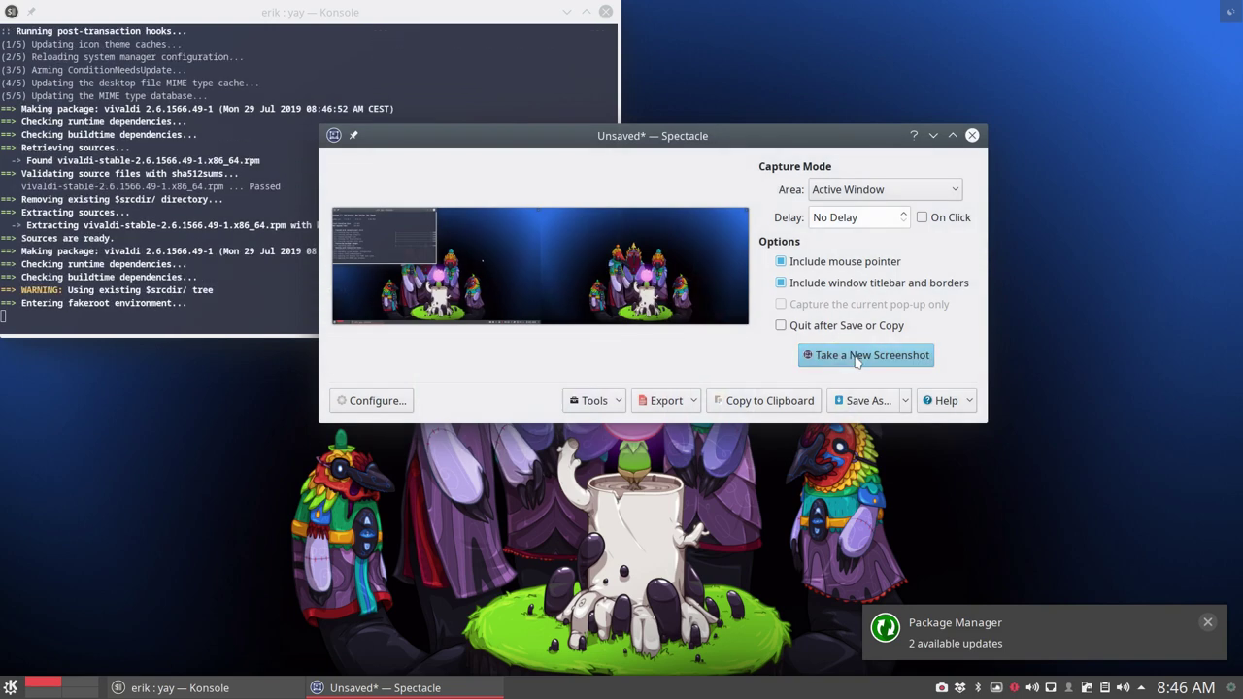
click(872, 188)
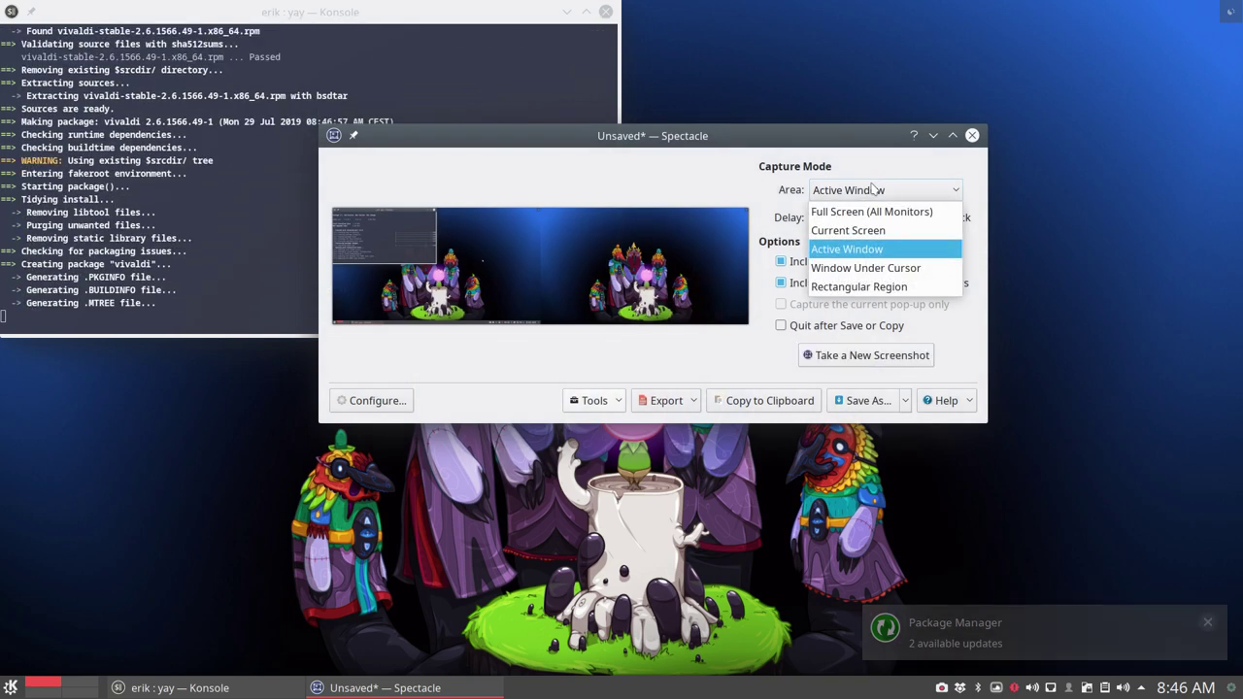
click(885, 233)
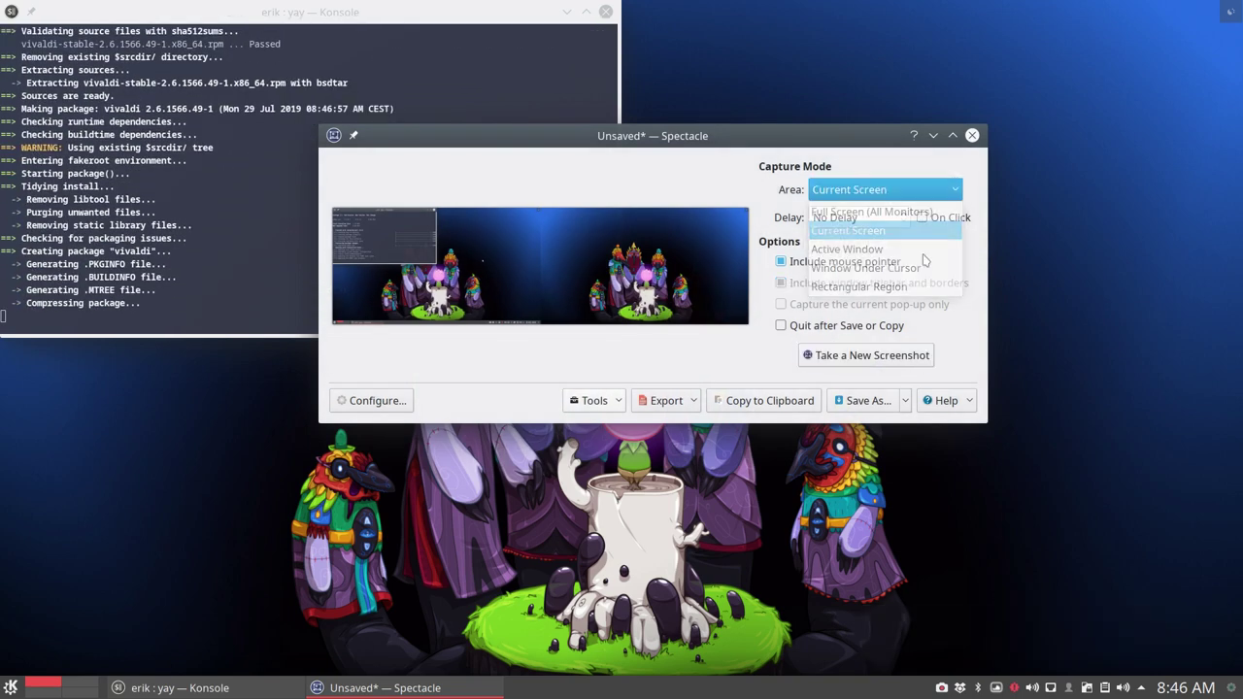
click(871, 358)
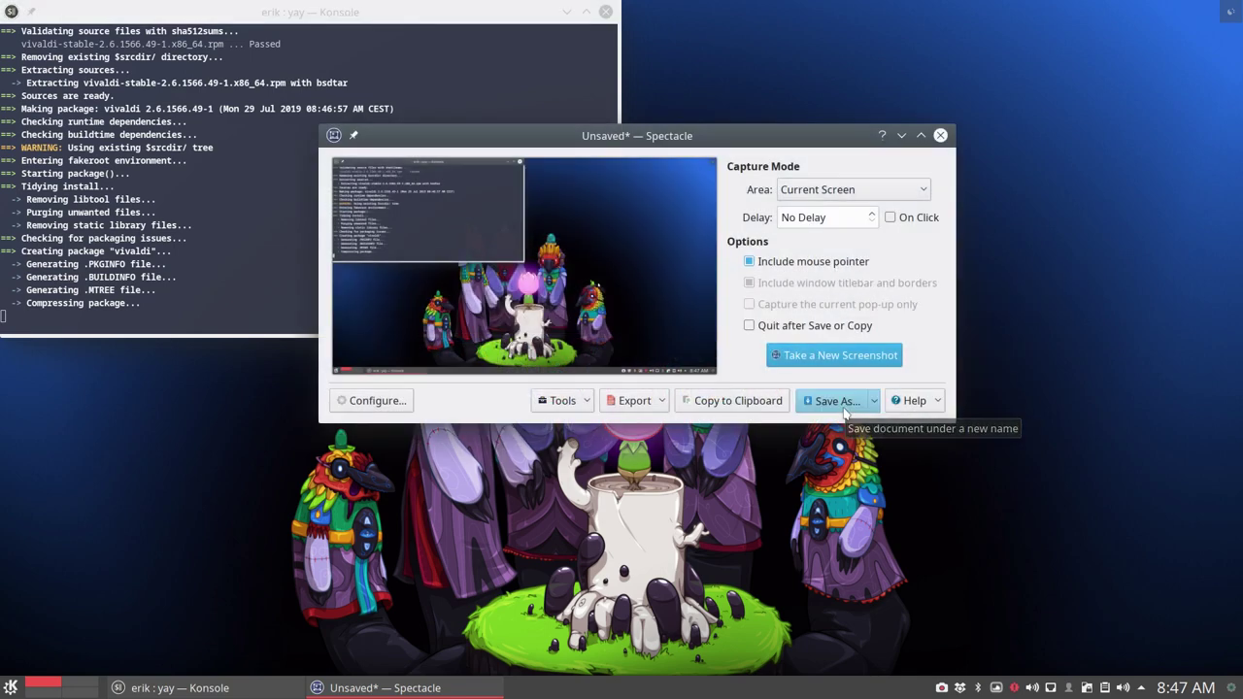
Step: Try Save As, dismiss the io-slave error, cancel, and close Spectacle
click(831, 400)
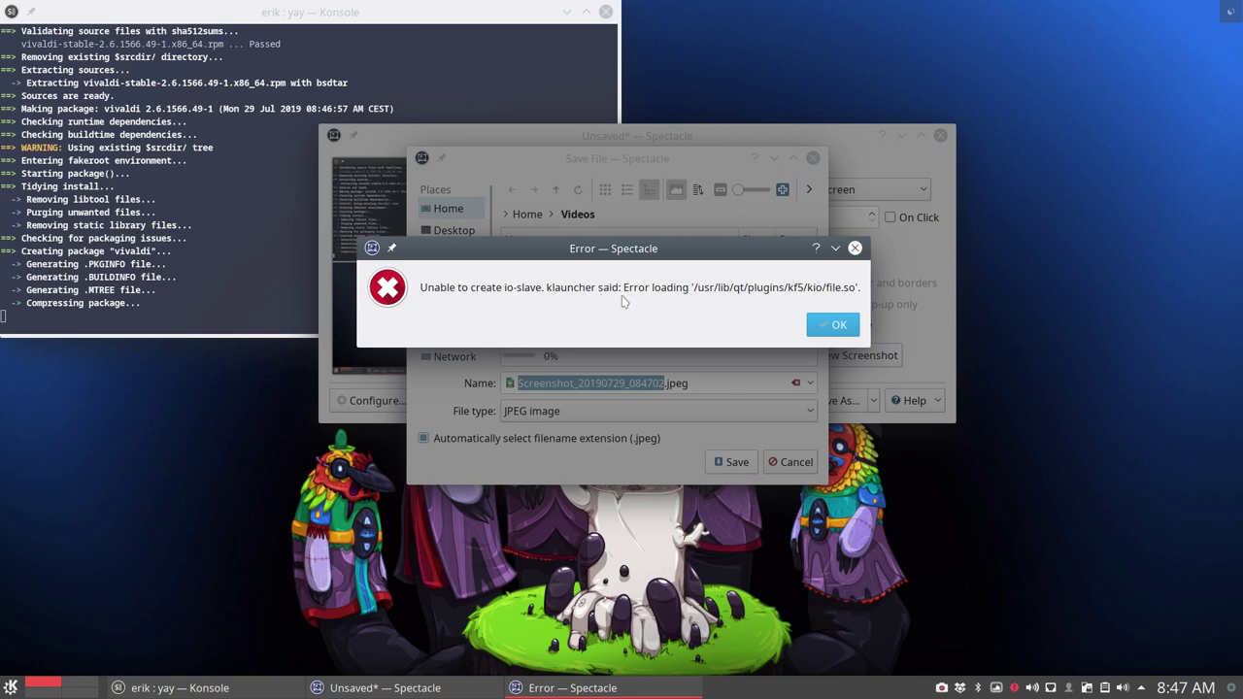
click(837, 324)
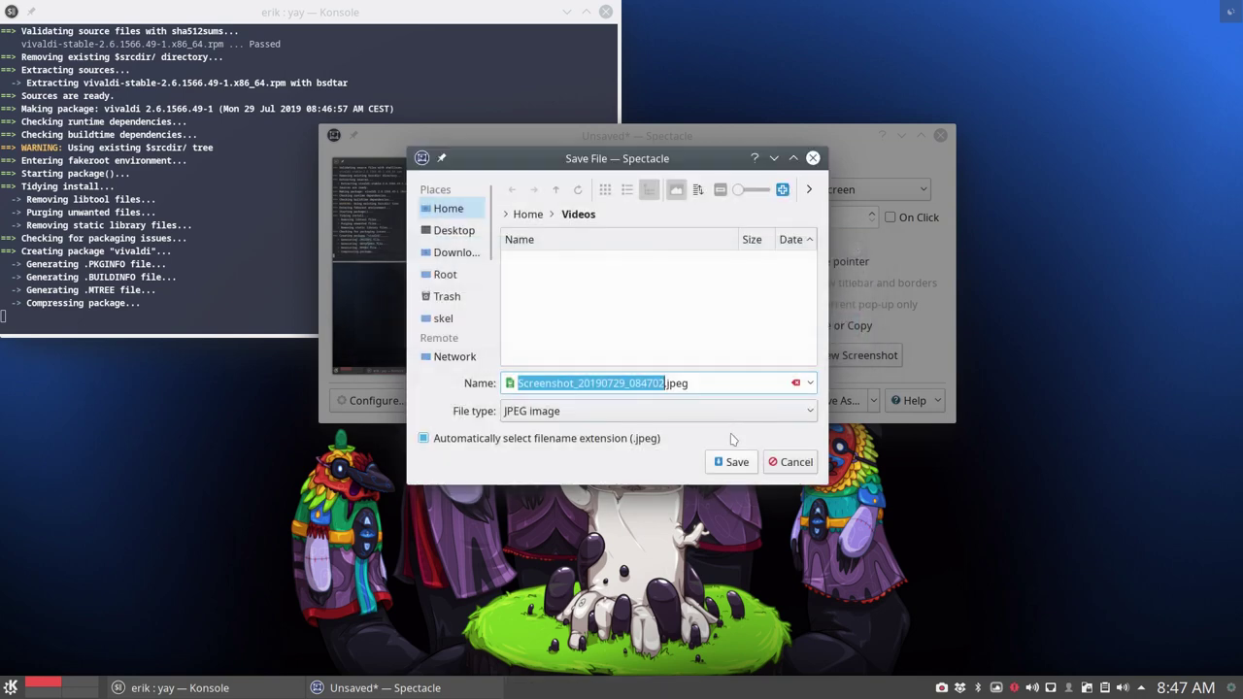
click(787, 464)
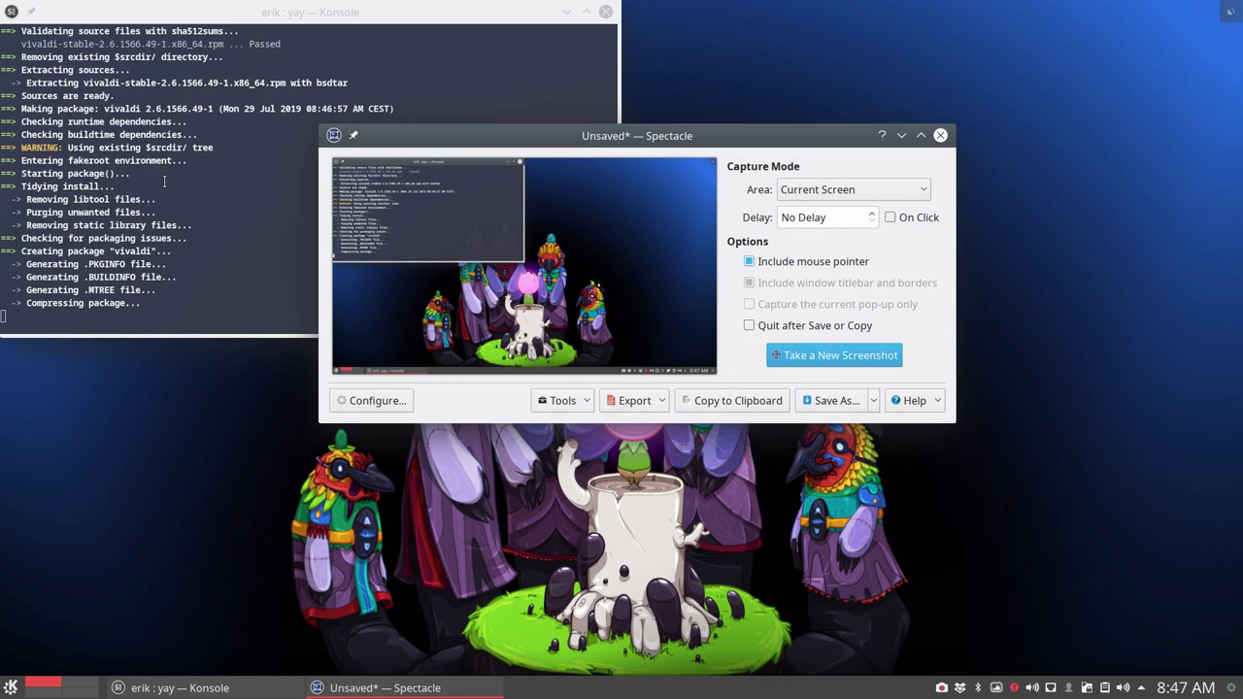
drag(636, 137, 754, 143)
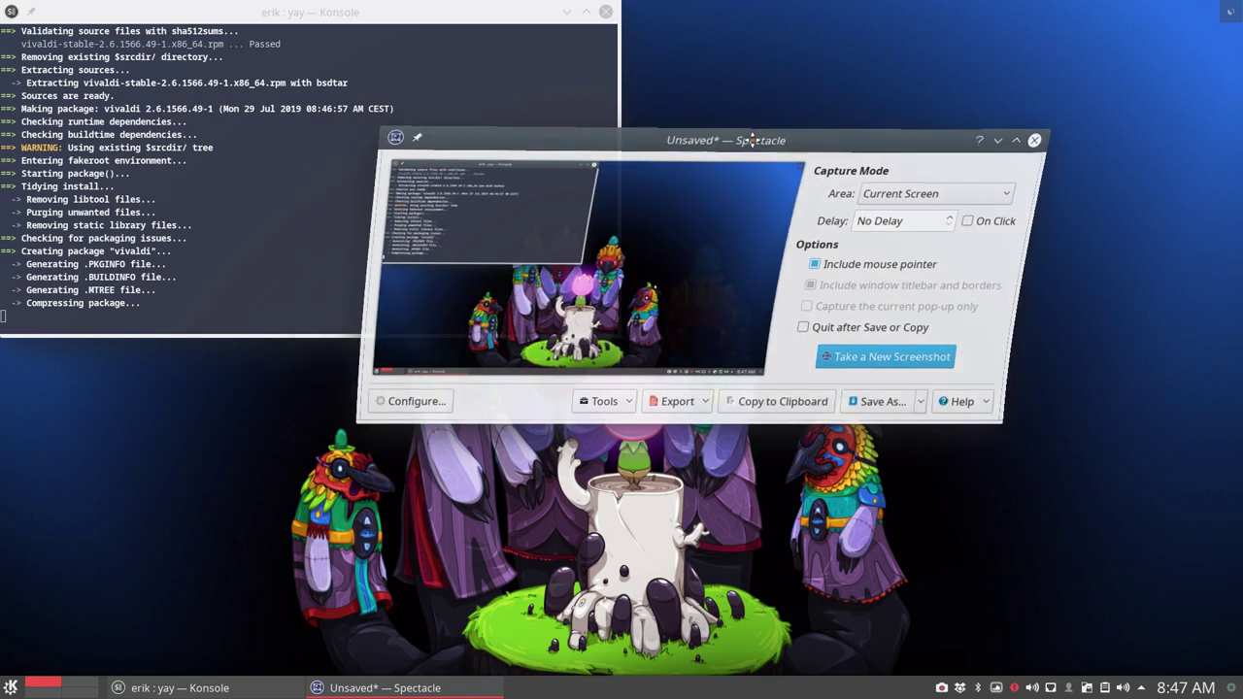
click(1059, 143)
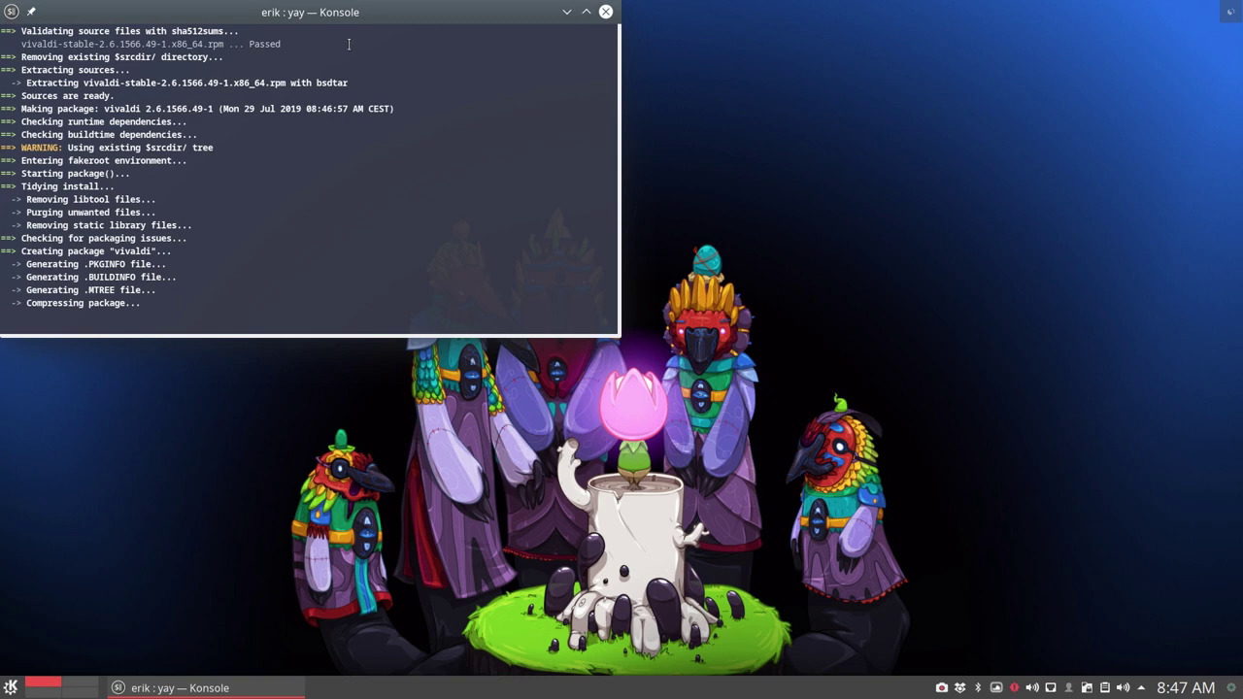
Step: Open a neofetch Konsole beside the yay window and highlight the Kernel version
drag(340, 15, 1012, 49)
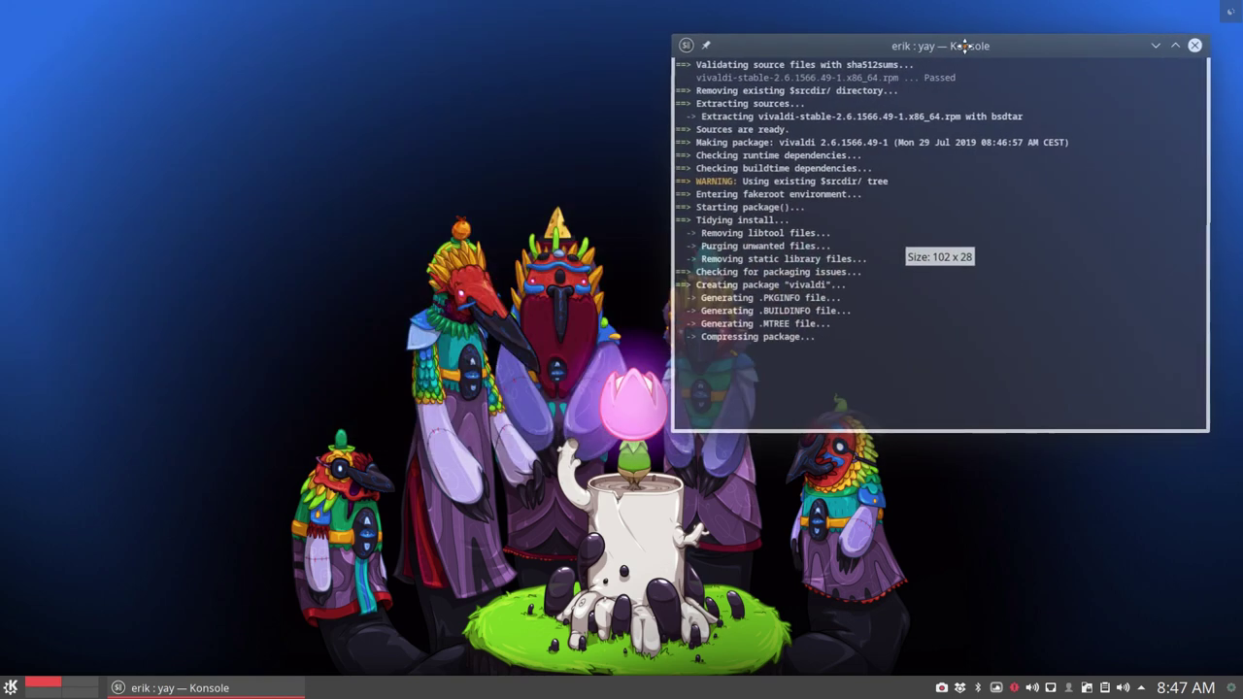
key(ctrl+alt+t)
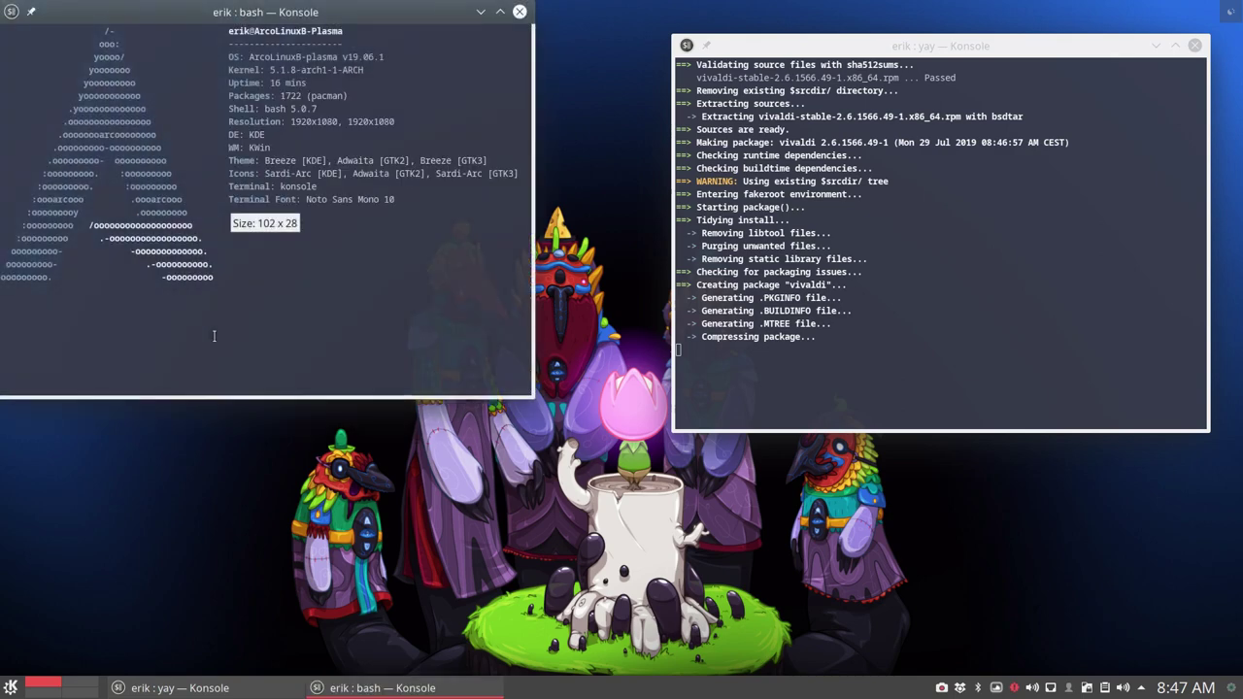
drag(323, 17, 381, 114)
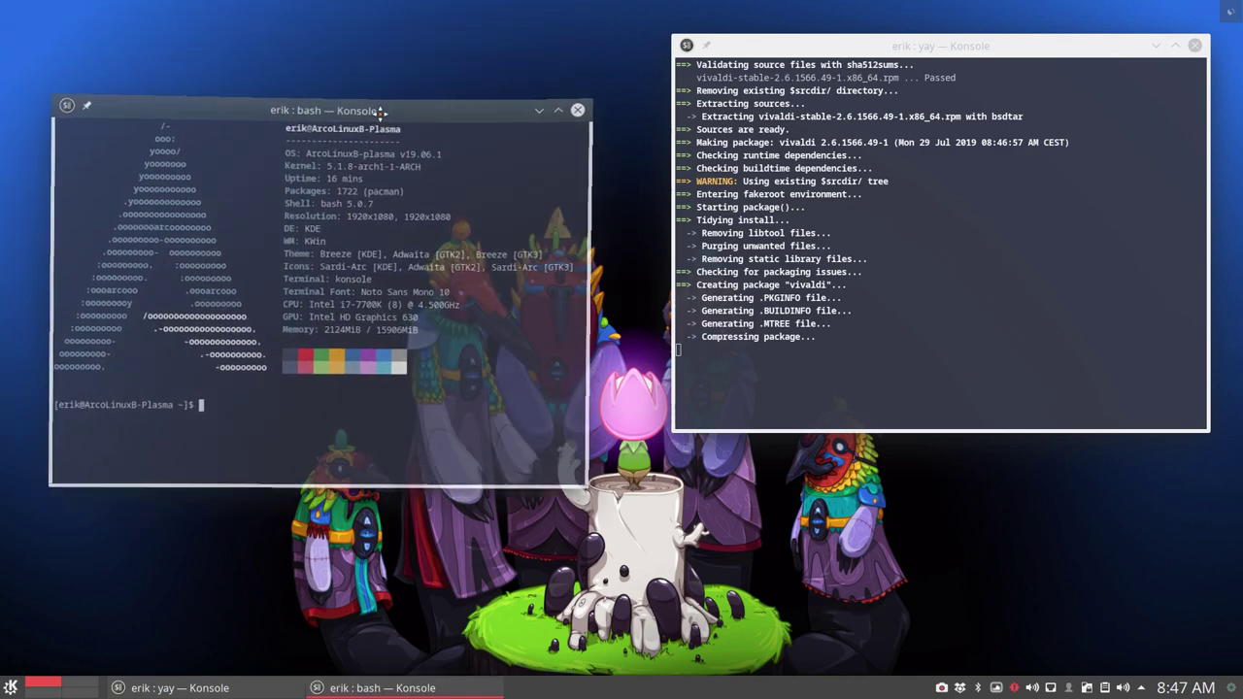
drag(340, 167, 379, 167)
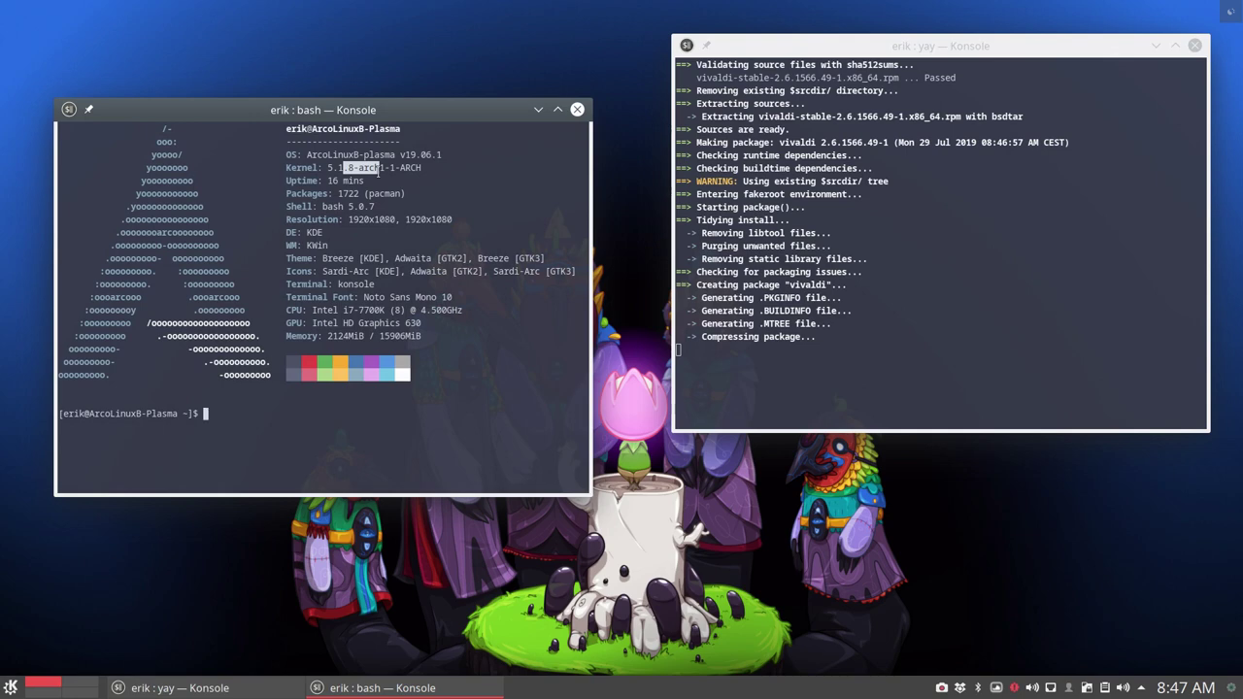
drag(337, 167, 420, 167)
click(820, 313)
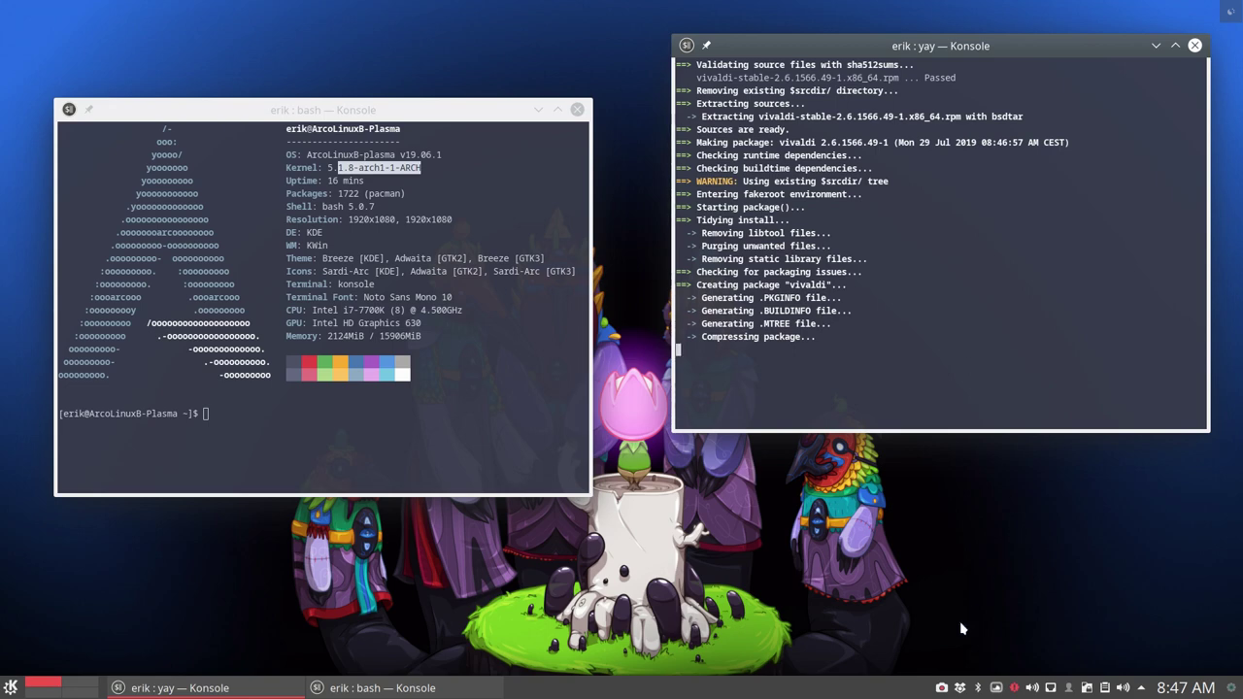
Step: Launch Spectacle with Ctrl+Print, browse Tools, and try sharing to Imgur, which errors
click(264, 615)
key(Print)
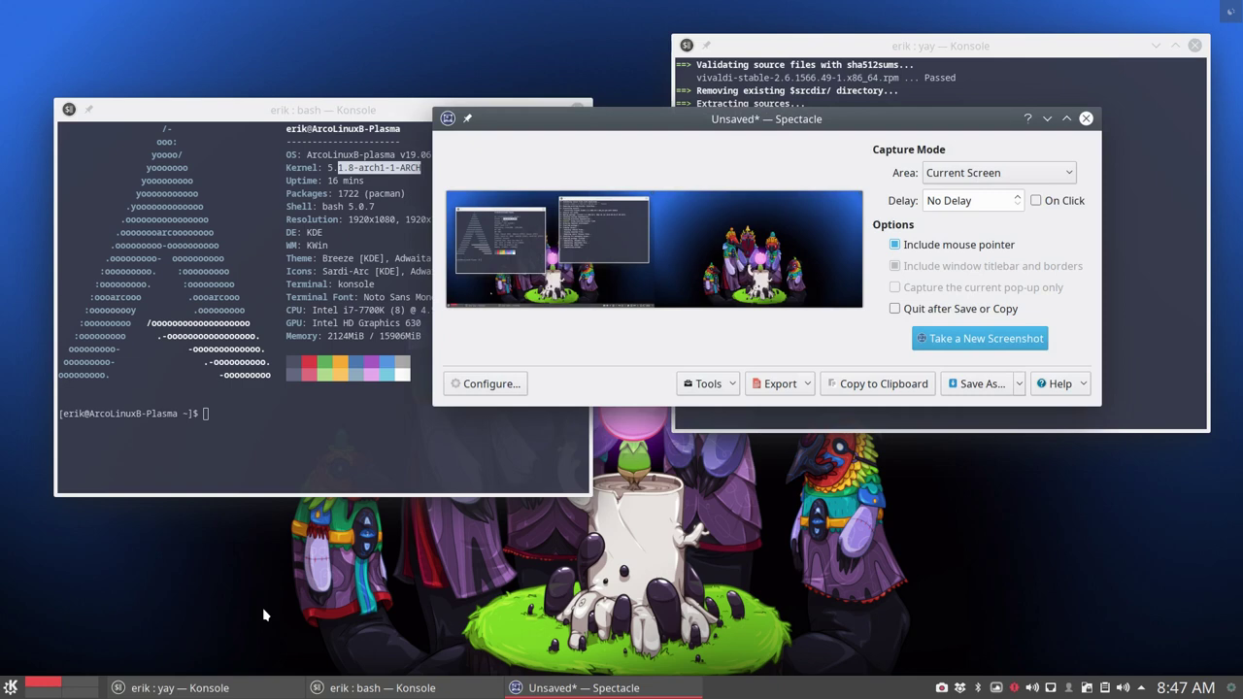
drag(909, 126, 682, 120)
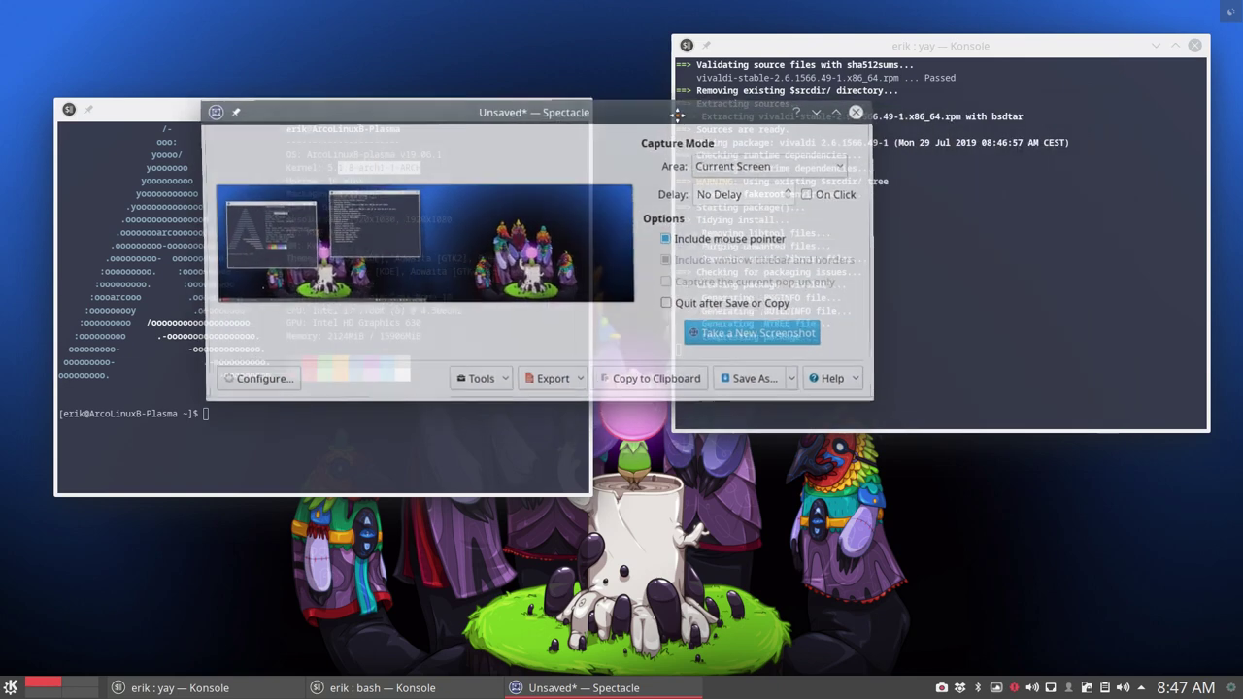
click(509, 381)
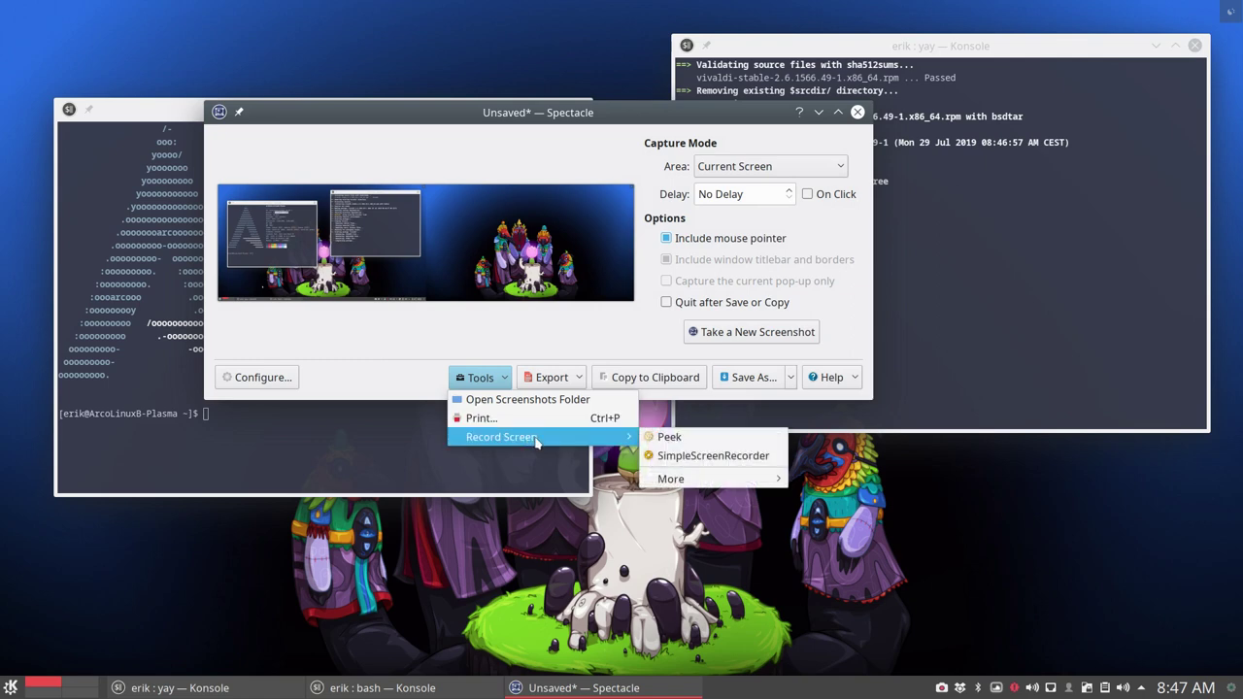
mouse_move(501, 437)
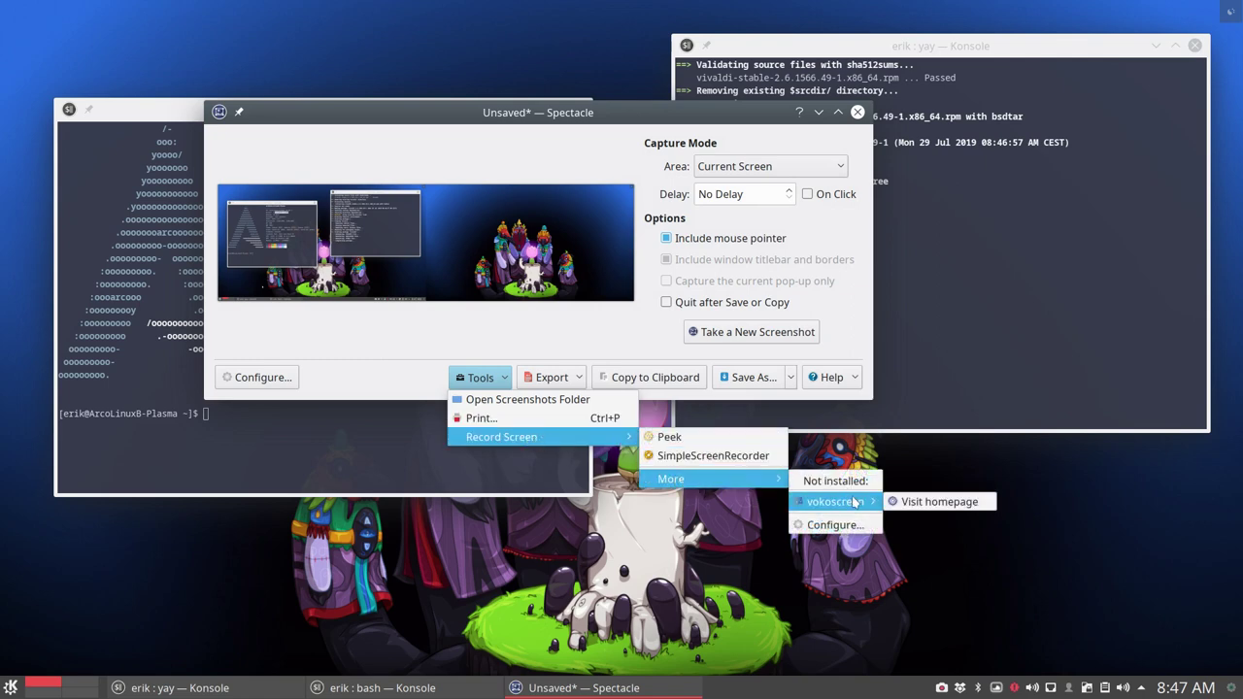
click(568, 381)
mouse_move(602, 399)
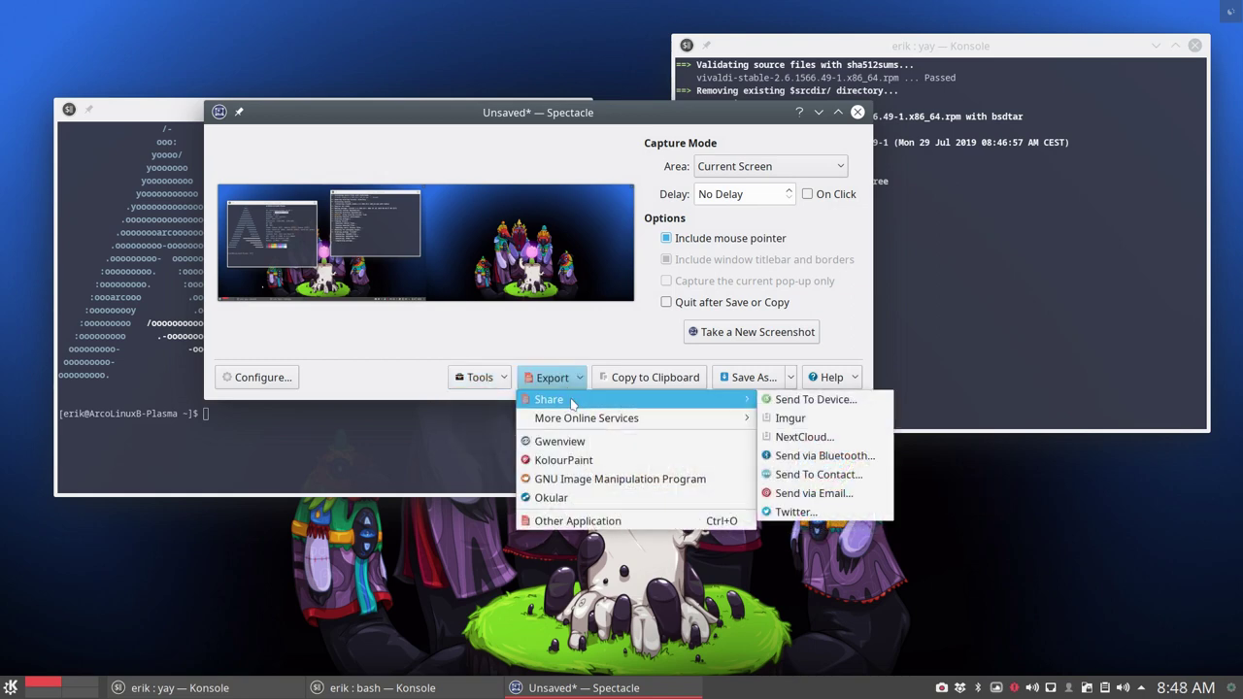
click(804, 423)
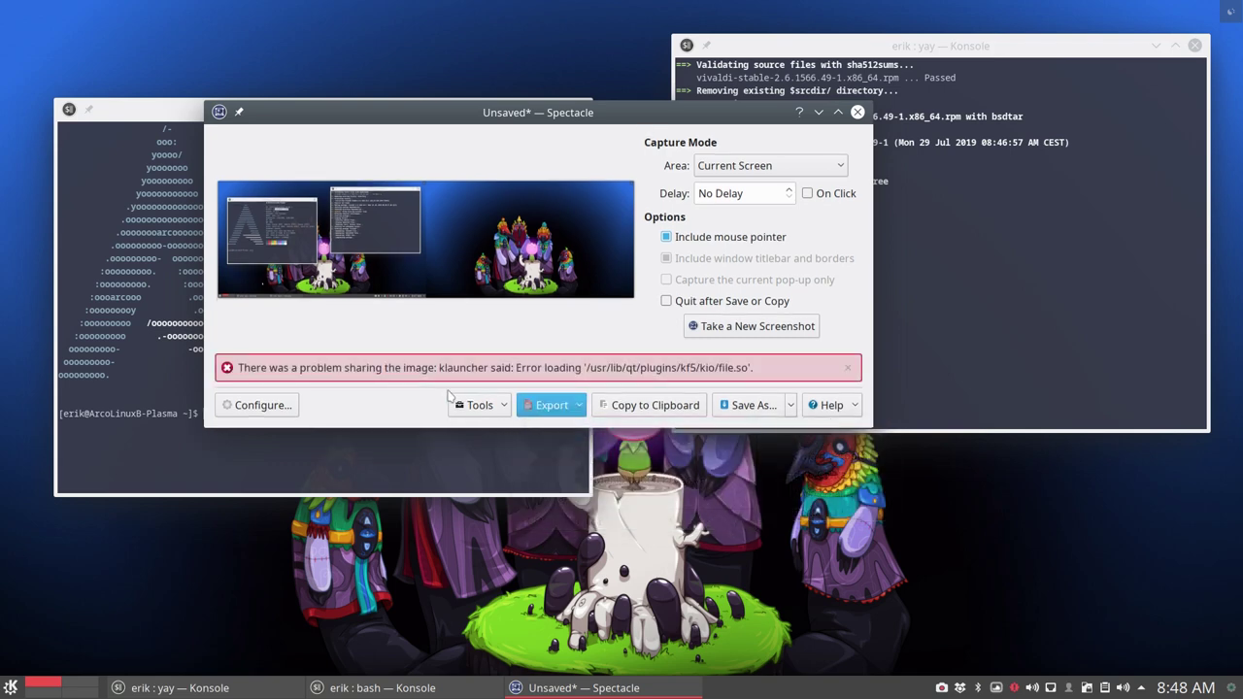
drag(527, 372, 754, 373)
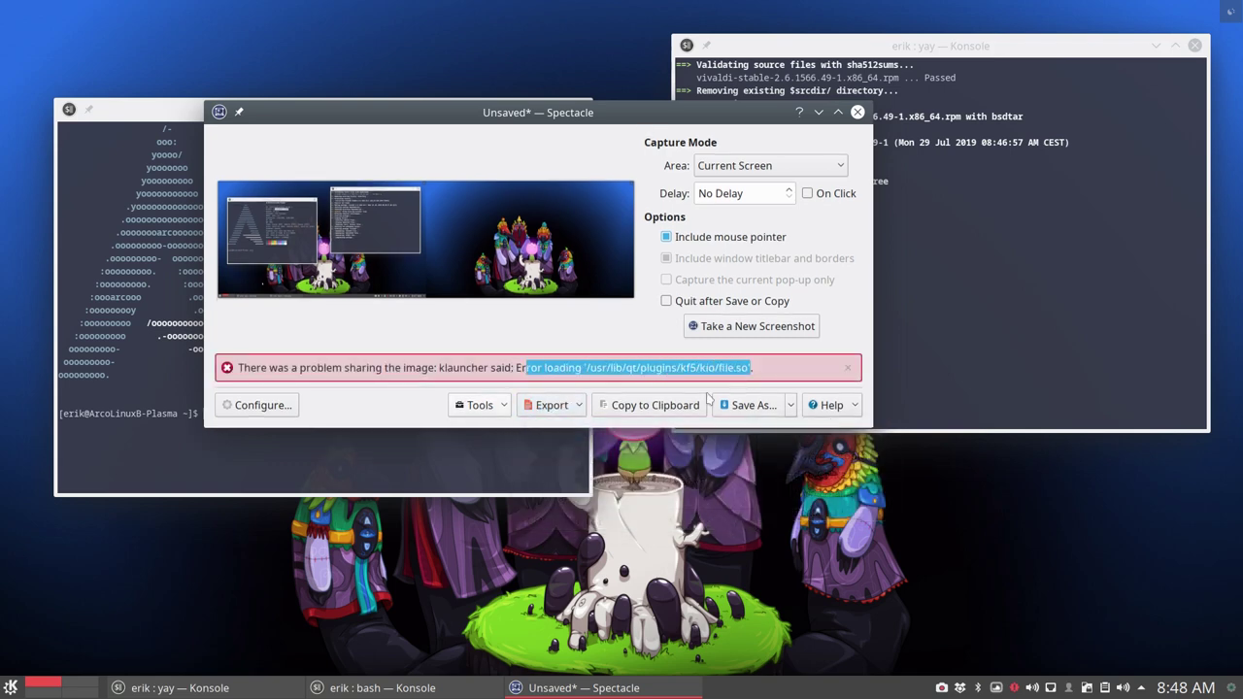
Step: Copy the screenshot to the clipboard, browse Save and Help, and enable Quit after Save or Copy
click(582, 406)
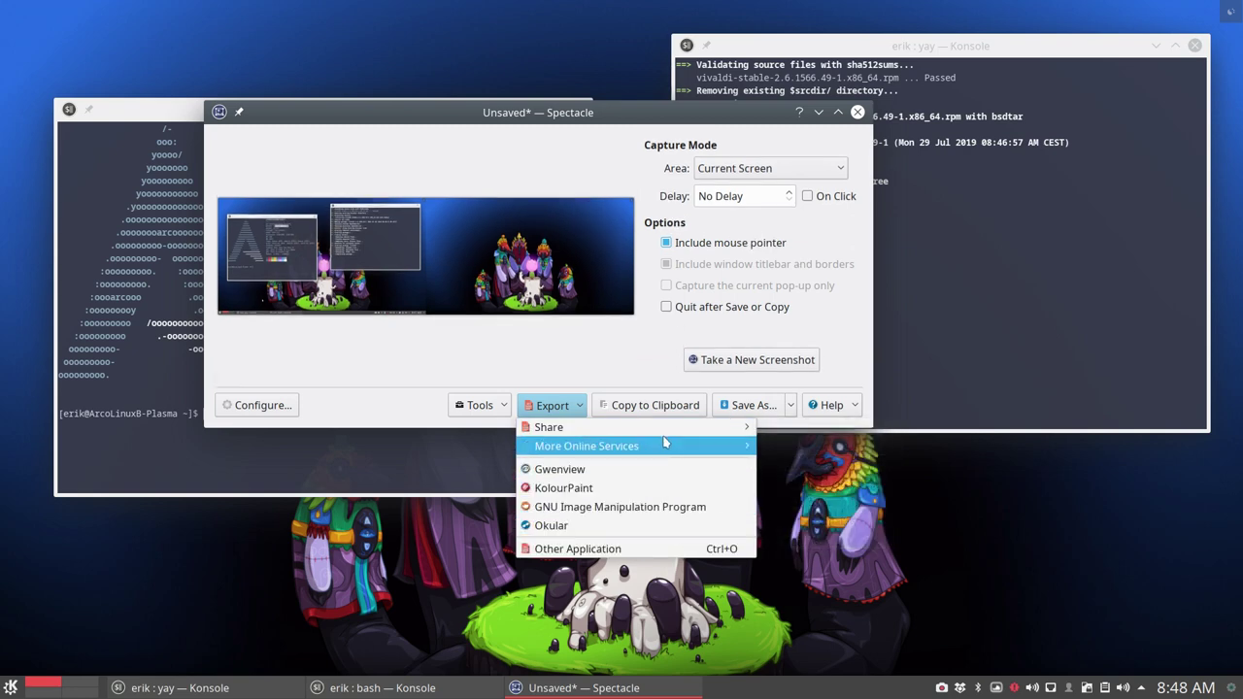
click(668, 406)
click(670, 408)
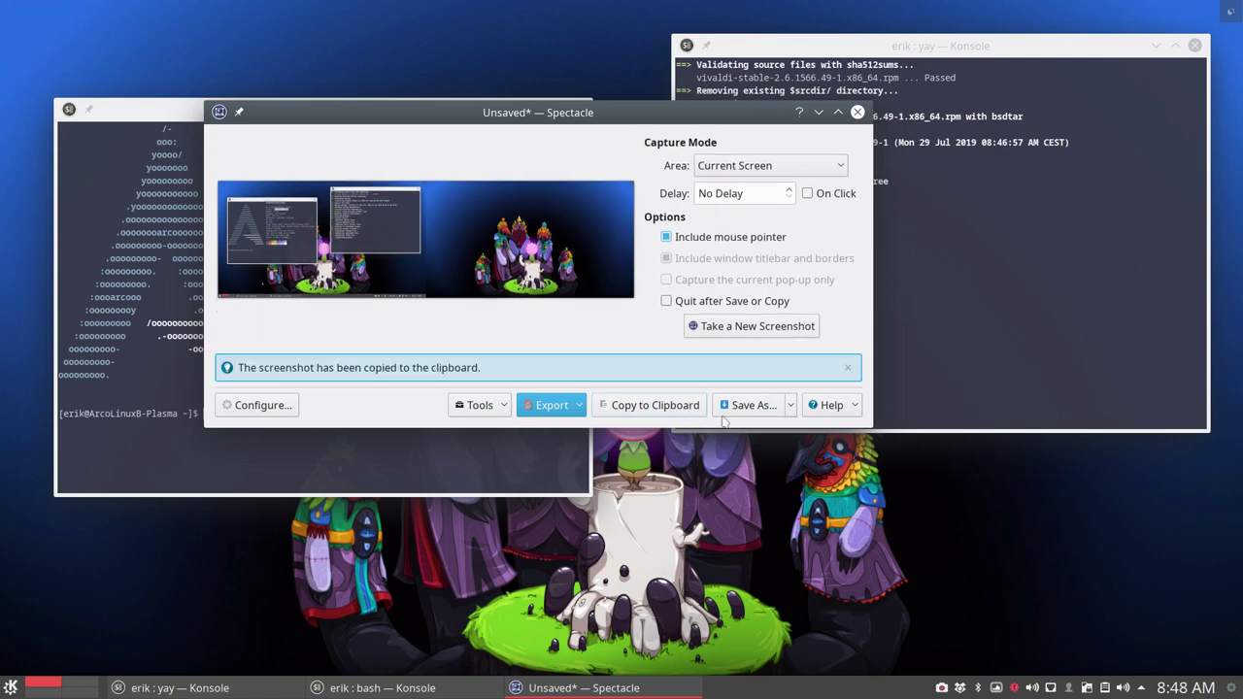
click(790, 409)
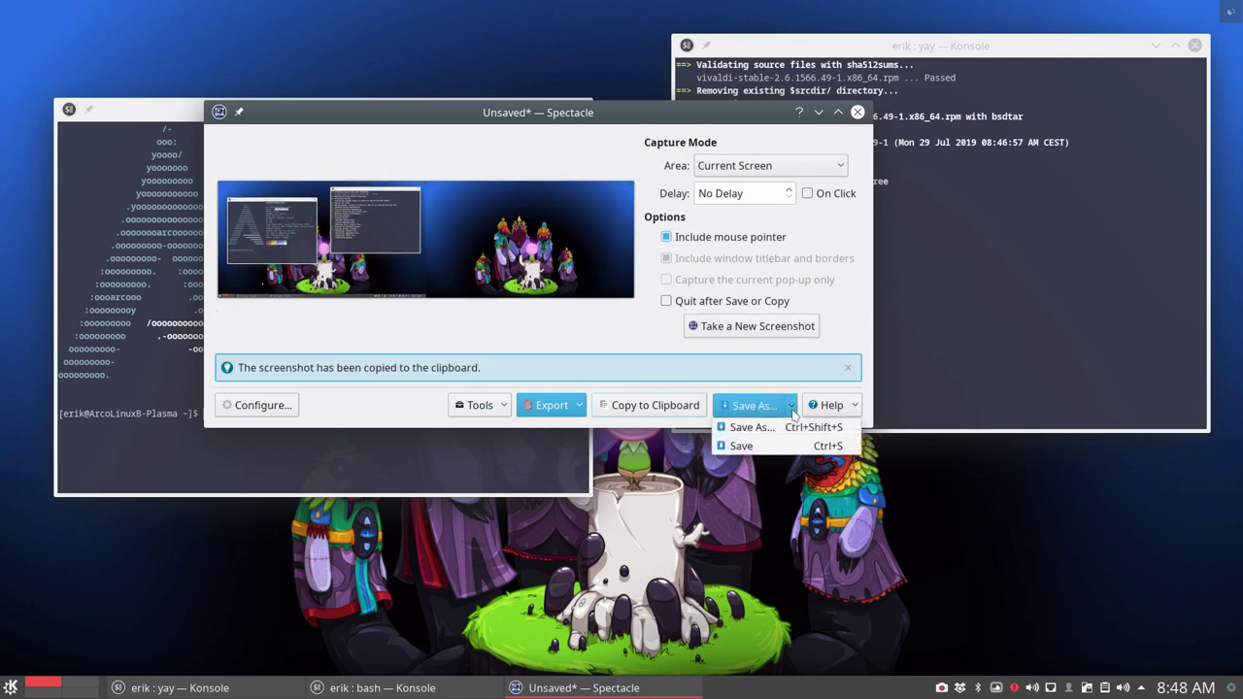
click(854, 407)
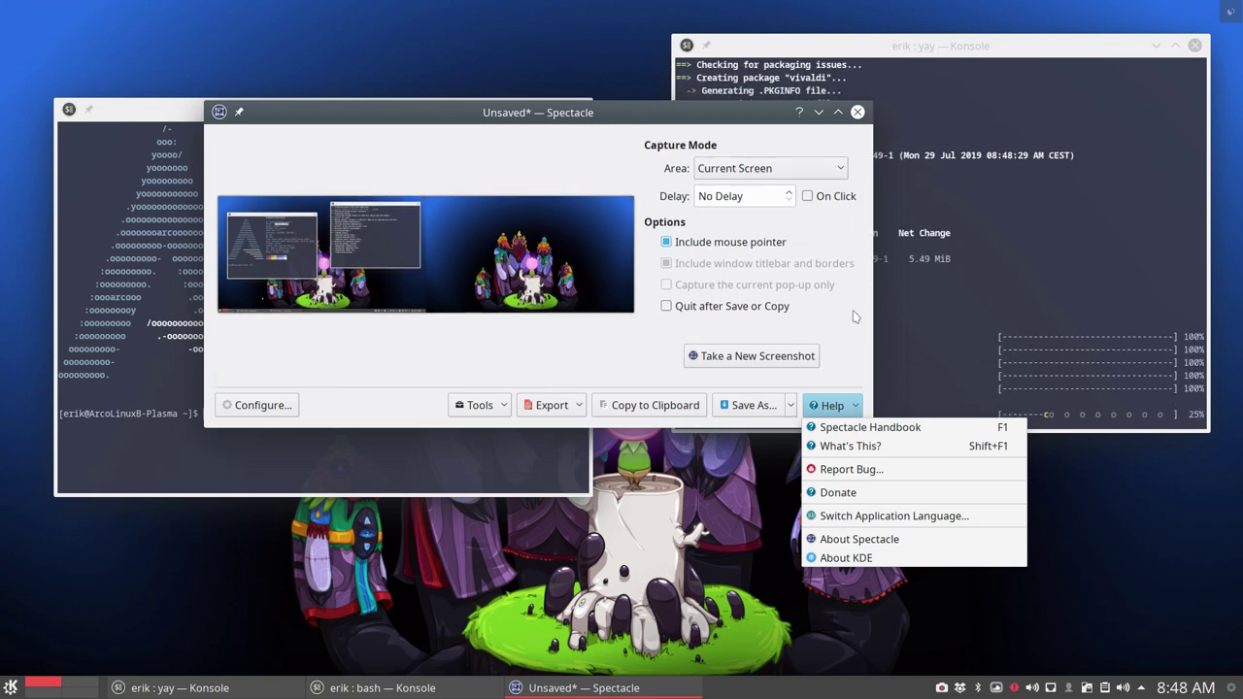
click(811, 325)
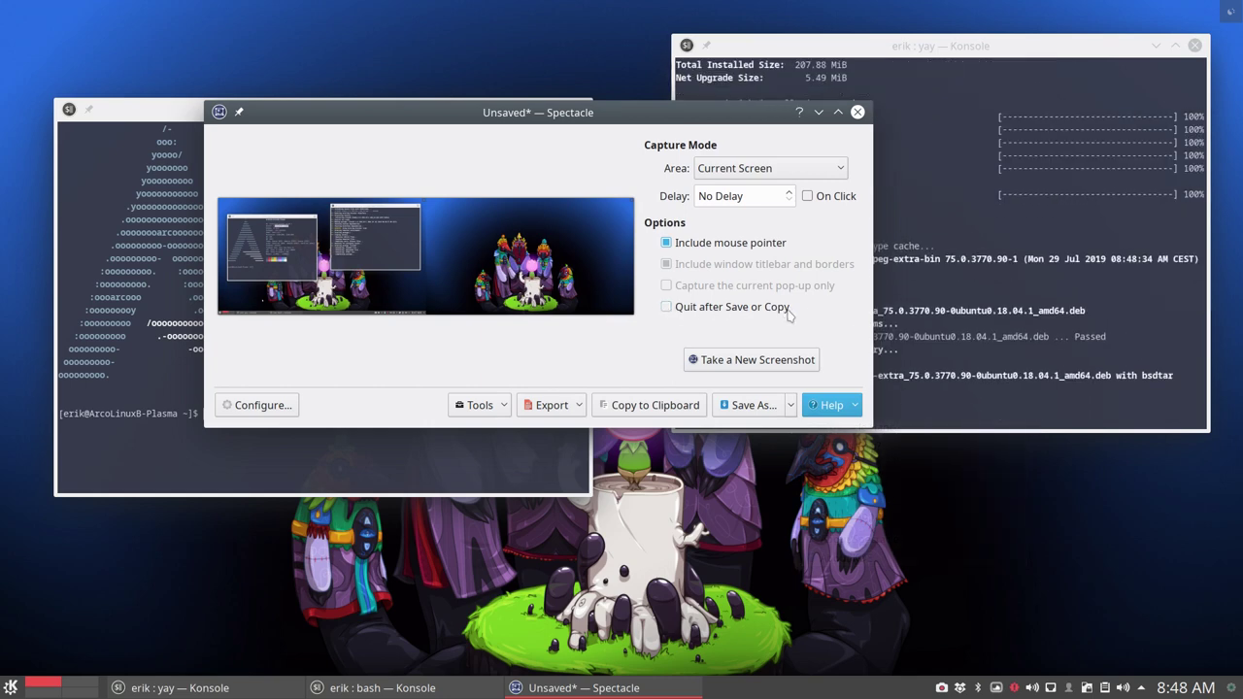
click(666, 307)
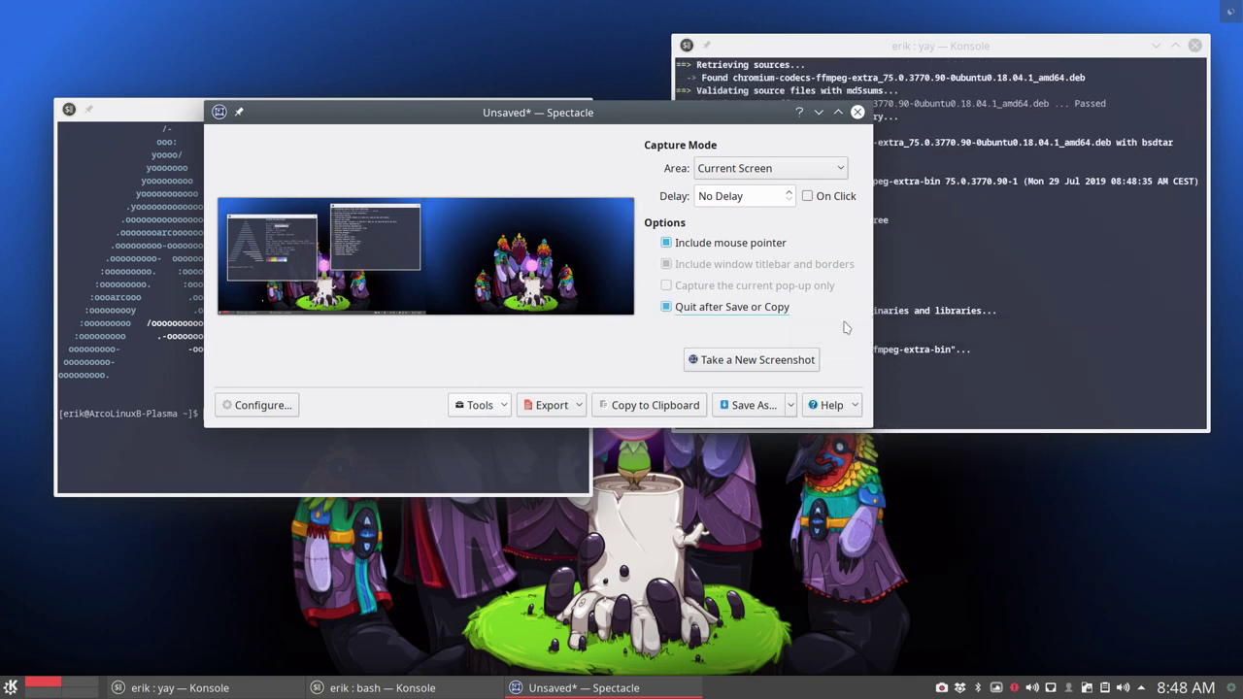
click(756, 361)
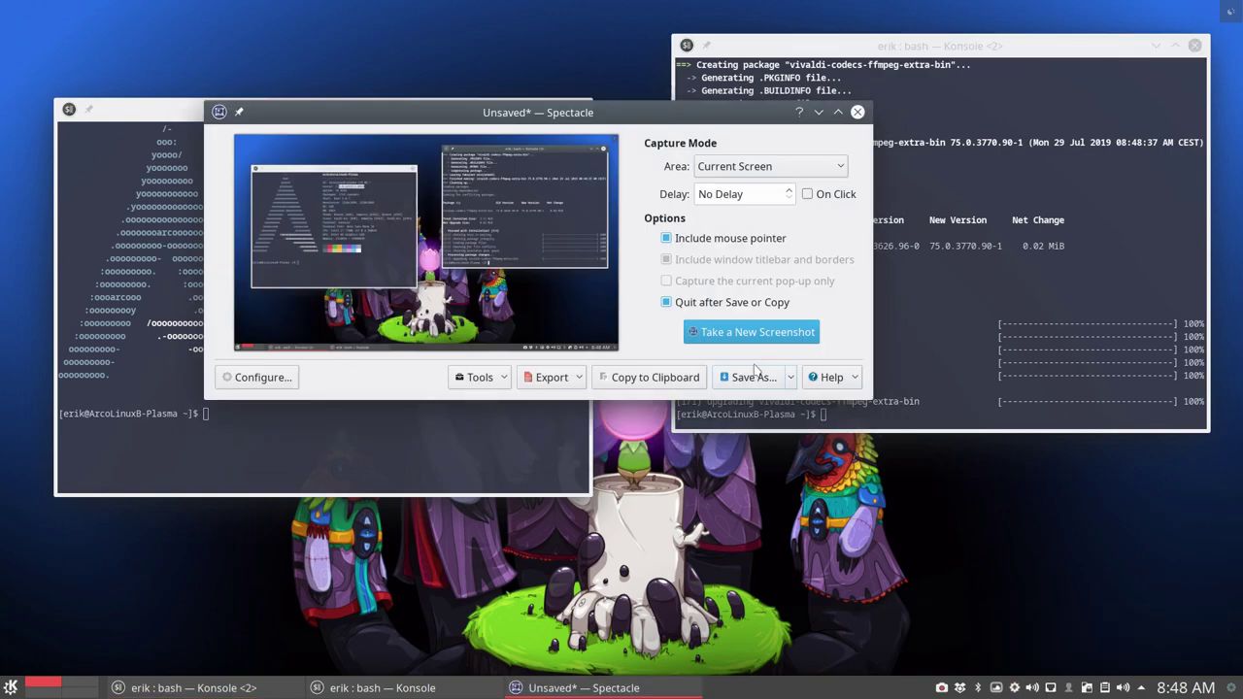
click(748, 382)
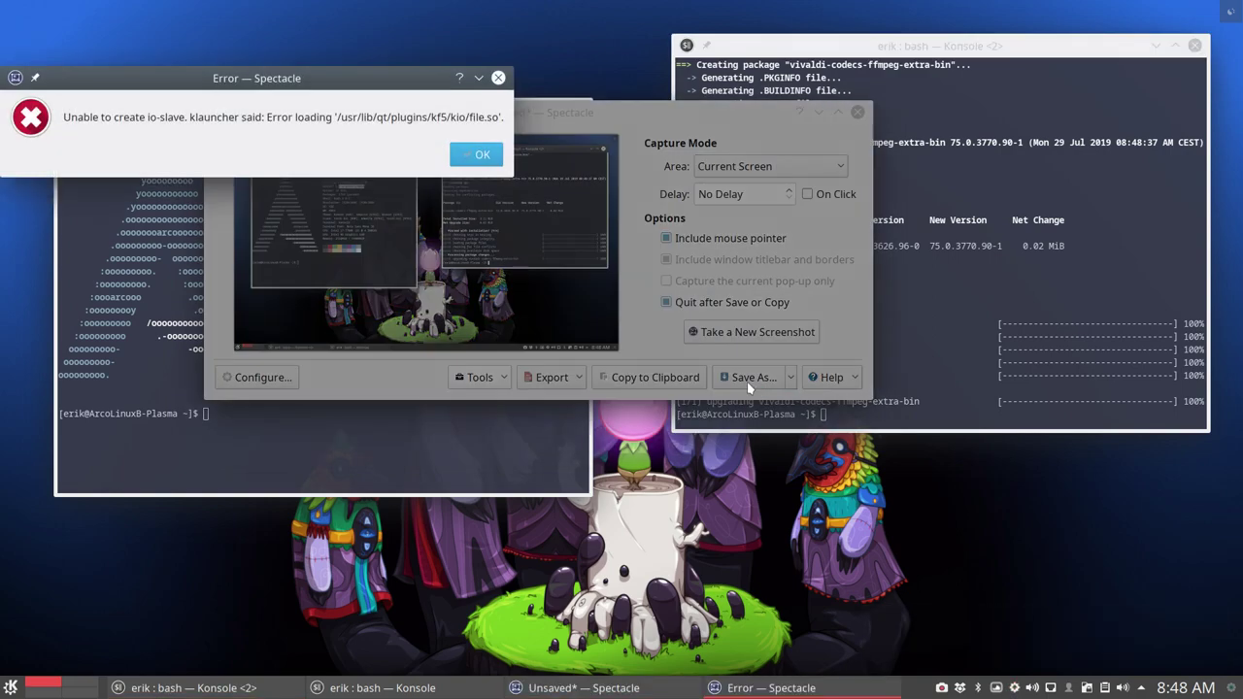
click(491, 161)
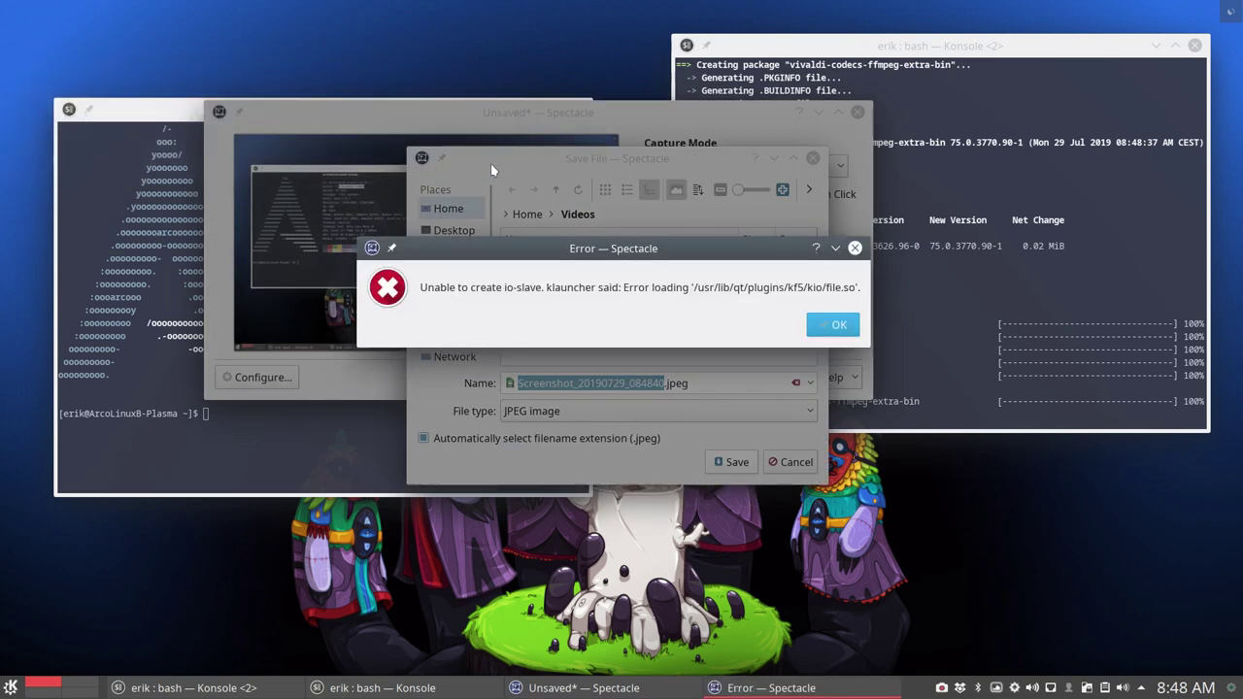
click(831, 324)
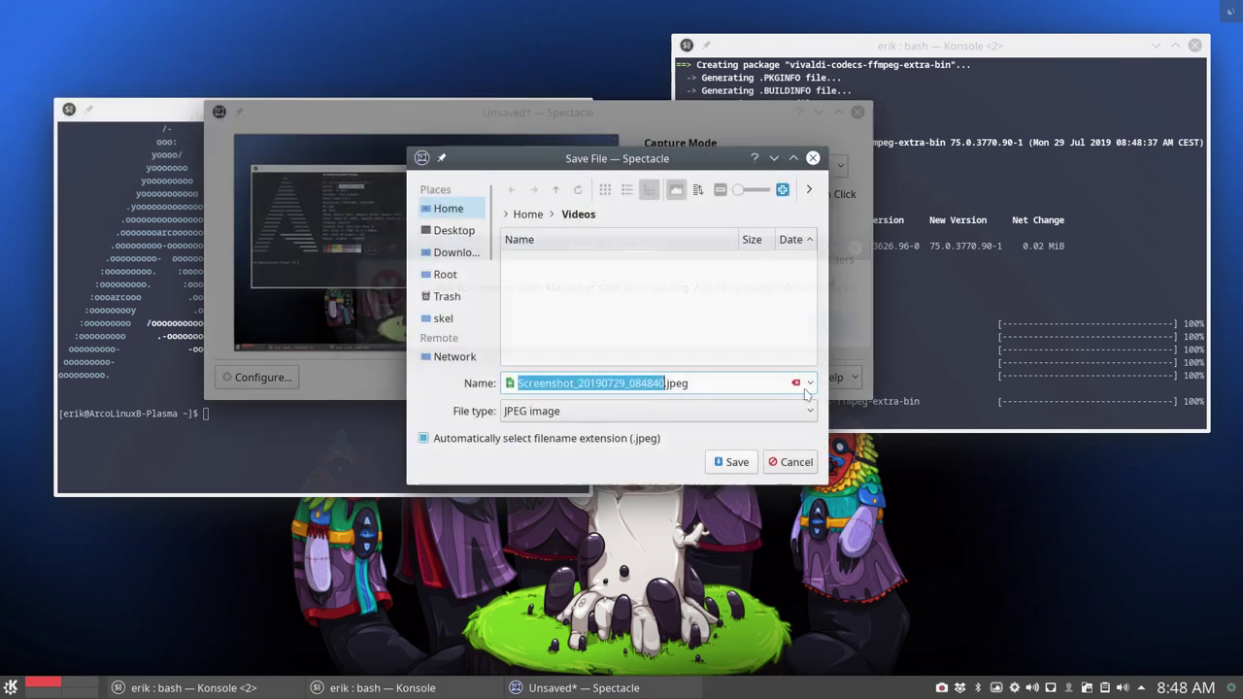
click(781, 462)
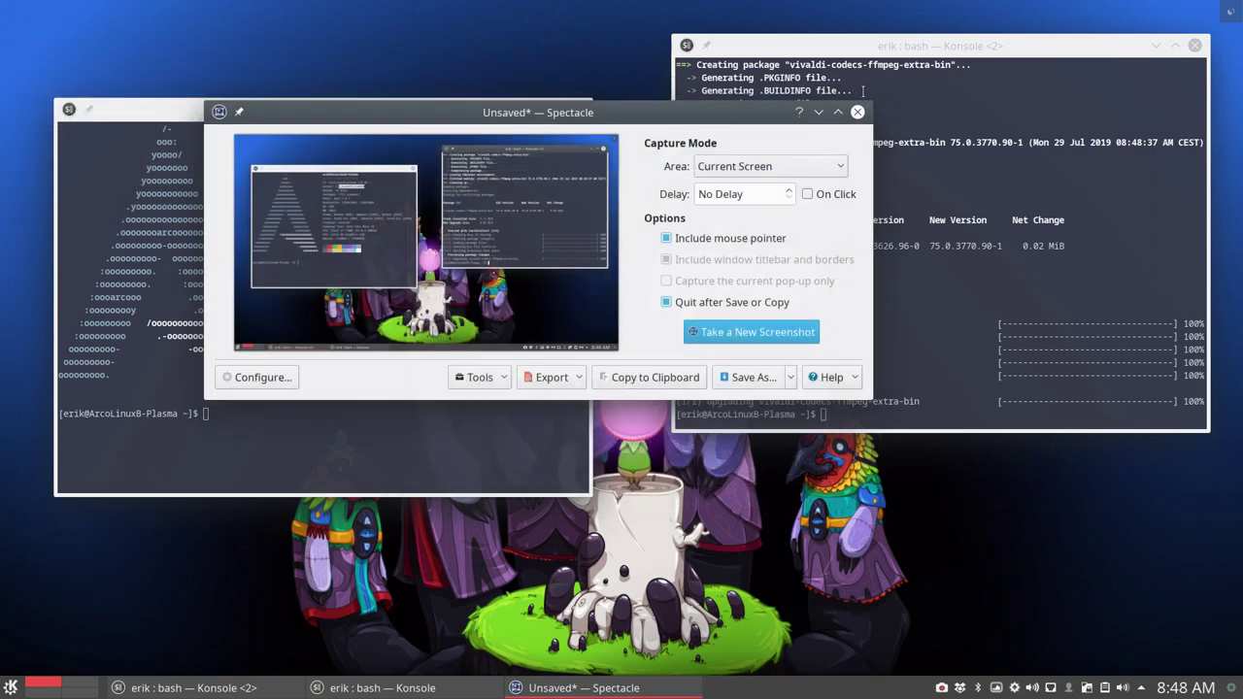
Step: Set Spectacle's General screenshot-key option to 'Open a new Spectacle window', then close Spectacle
click(262, 377)
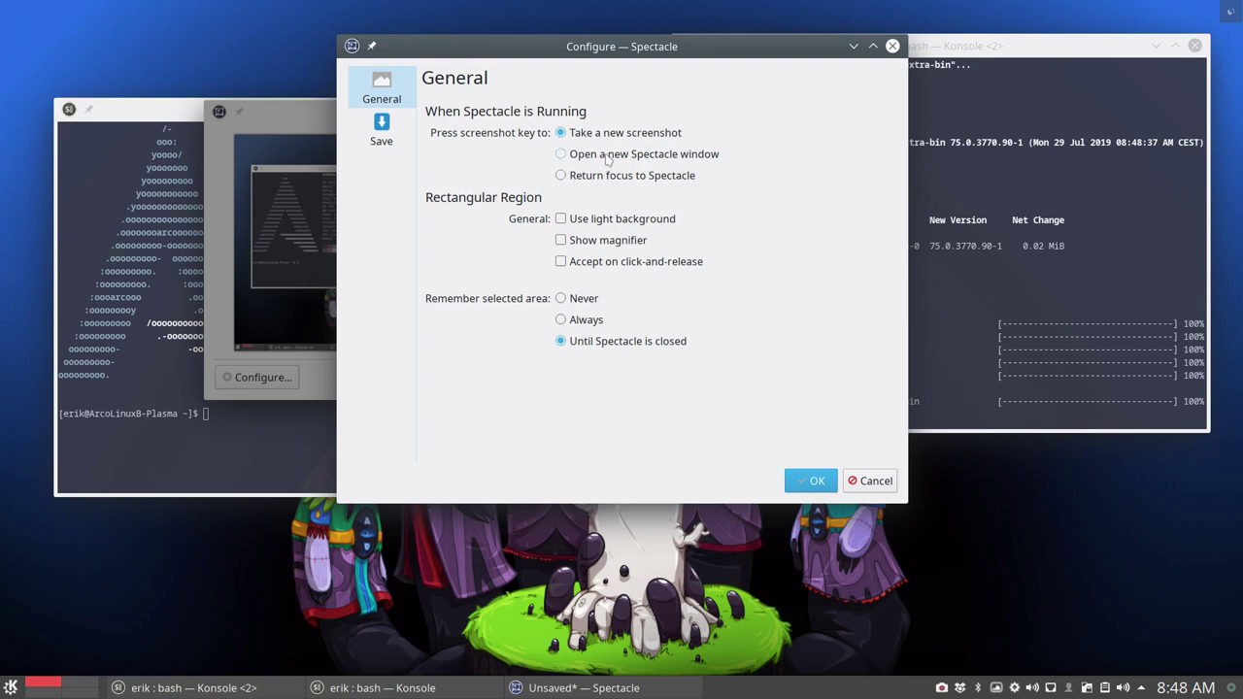
click(609, 155)
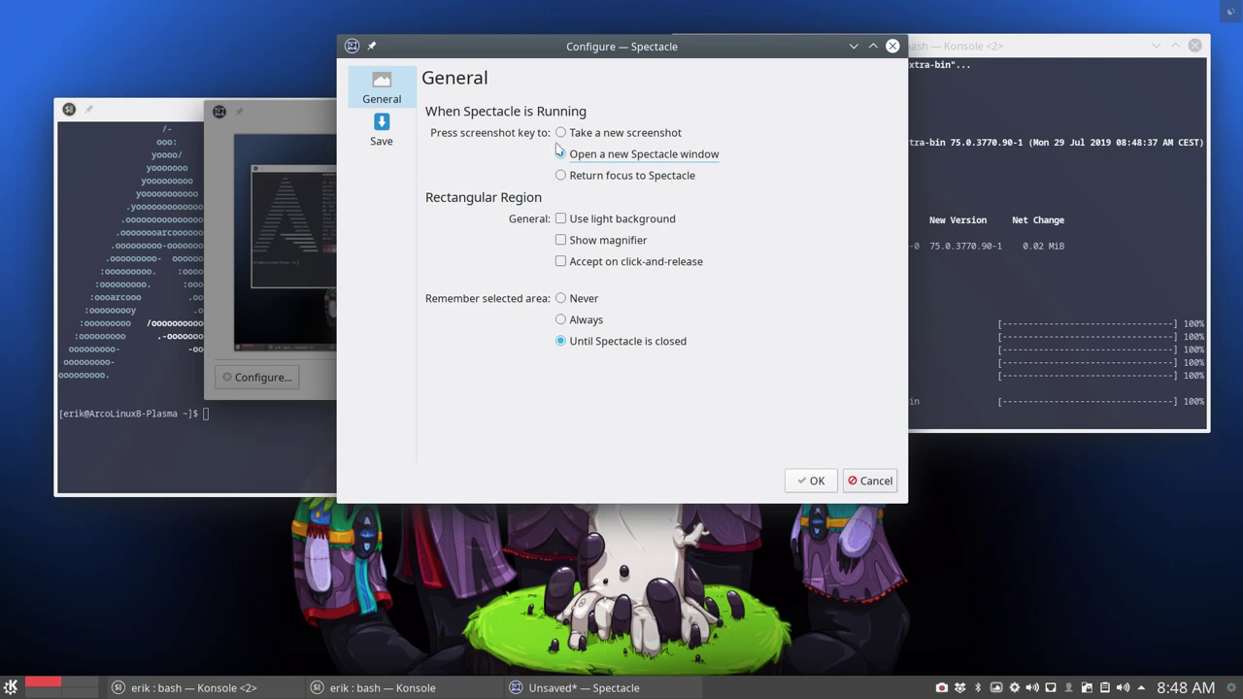
click(813, 480)
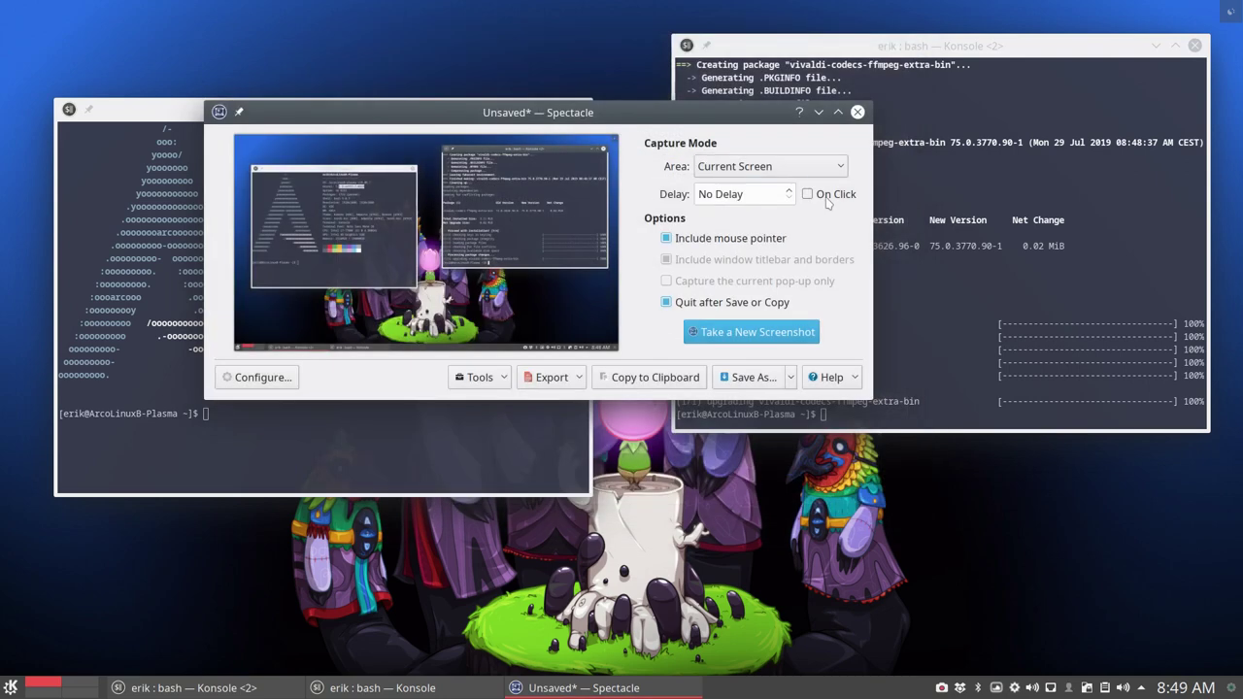
click(858, 112)
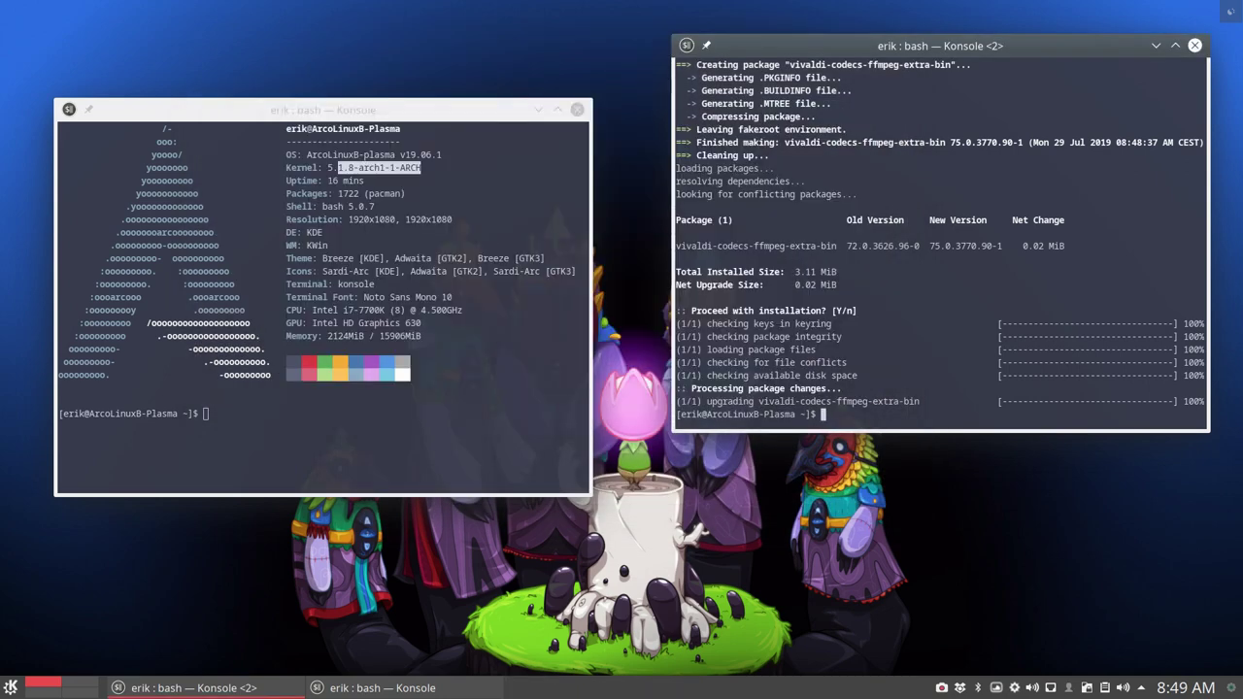
Step: Focus the left bash terminal with the system information, then right-click near the screen bottom
click(501, 282)
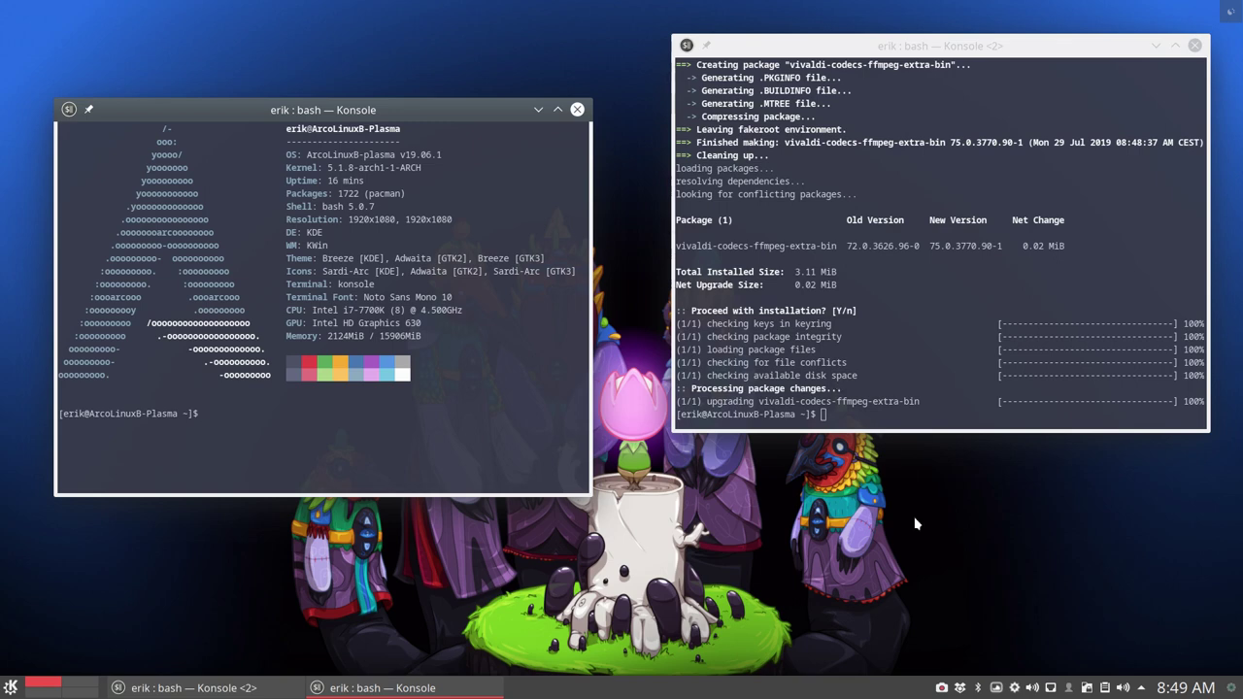
right_click(941, 689)
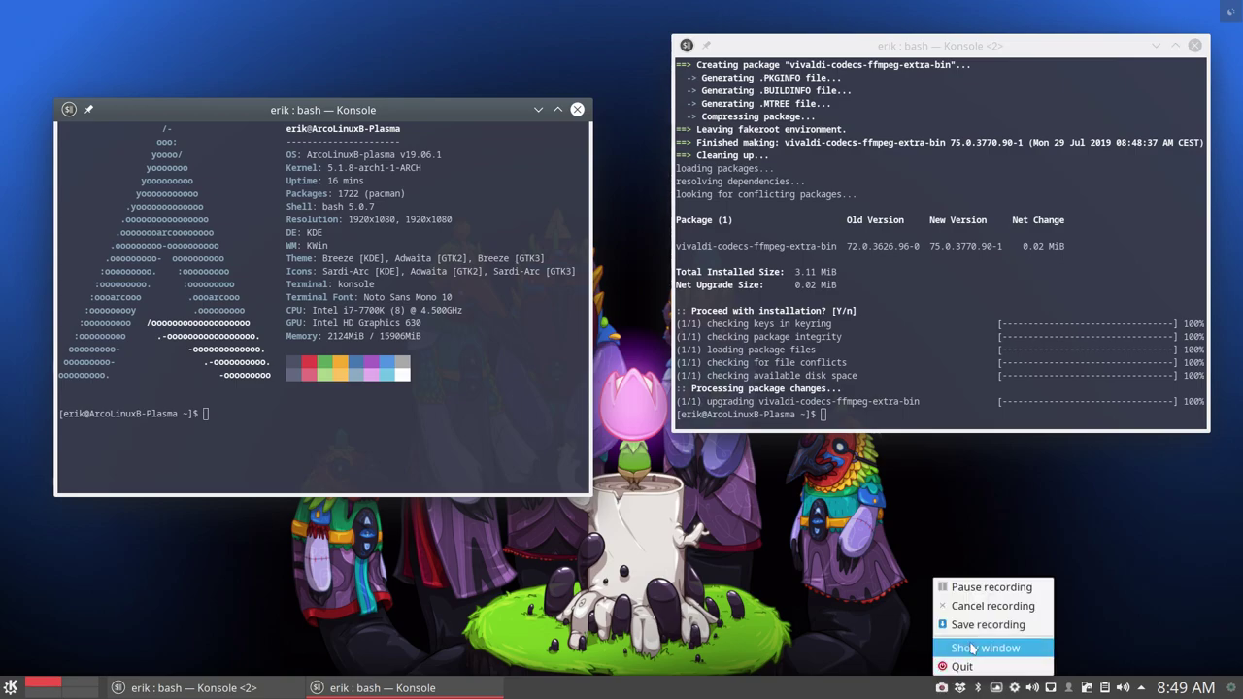